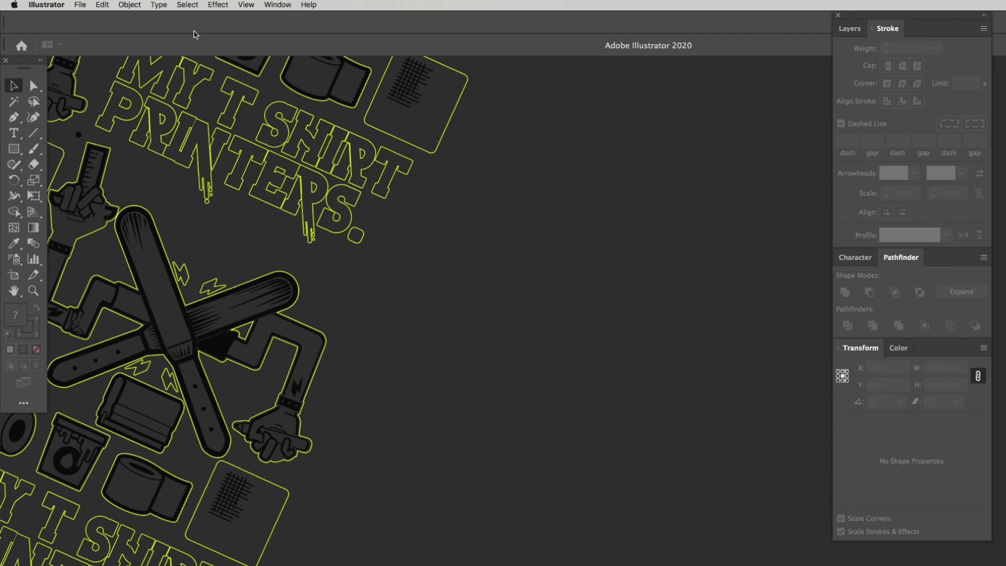
Step: Create a new A4 landscape document, 297 x 210 mm, with RGB colour and High (300 ppi) raster effects
left_click(77, 3)
left_click(88, 17)
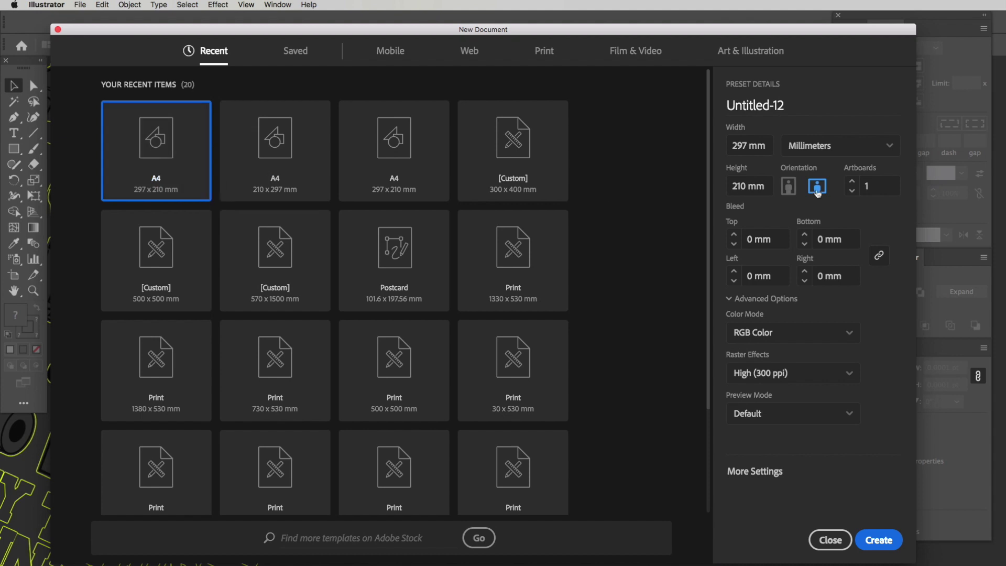
left_click(861, 543)
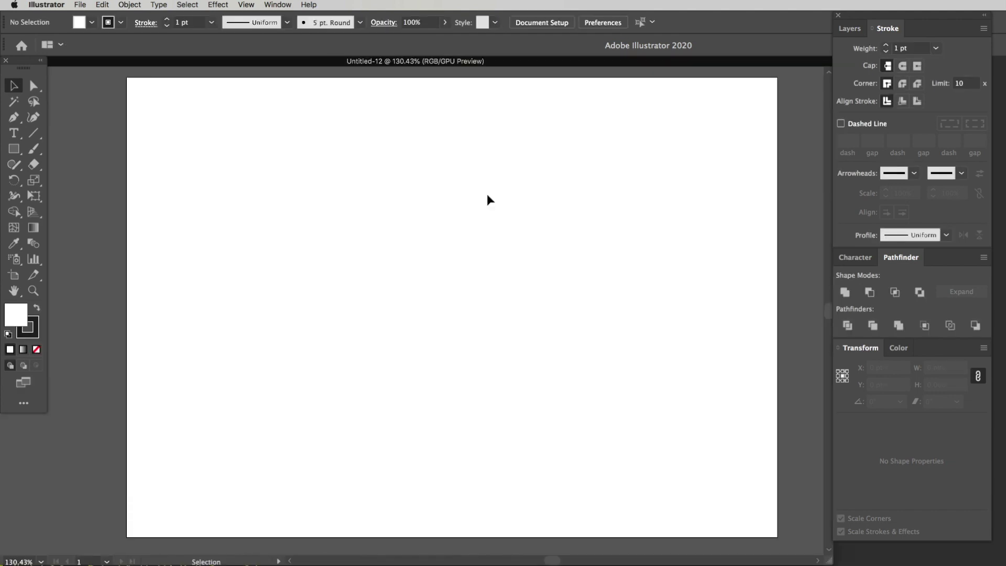
Step: Add the point text "Keep On" and place it centred in the upper part of the artboard
key("t")
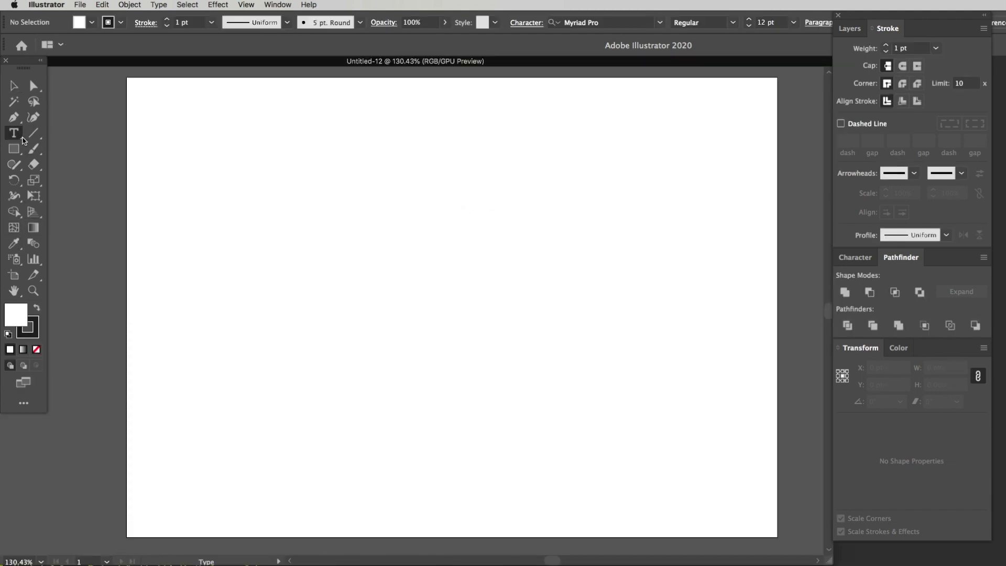
left_click(319, 257)
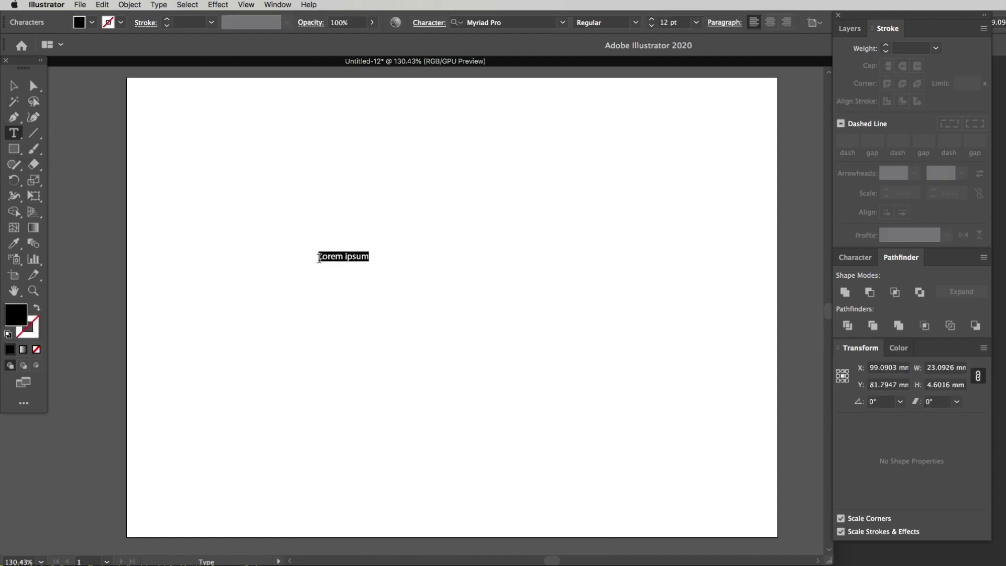
type("Keep On")
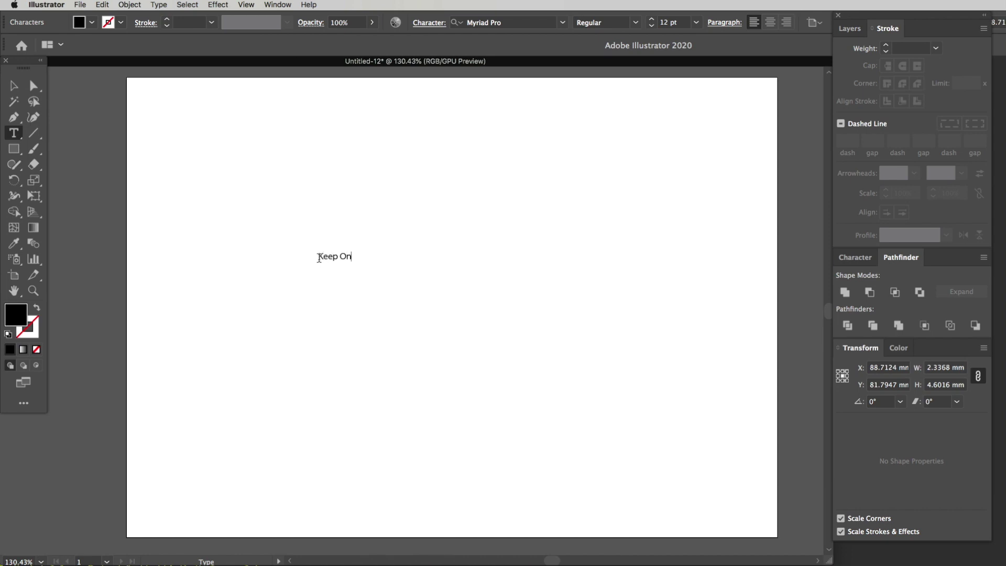
left_click(325, 200)
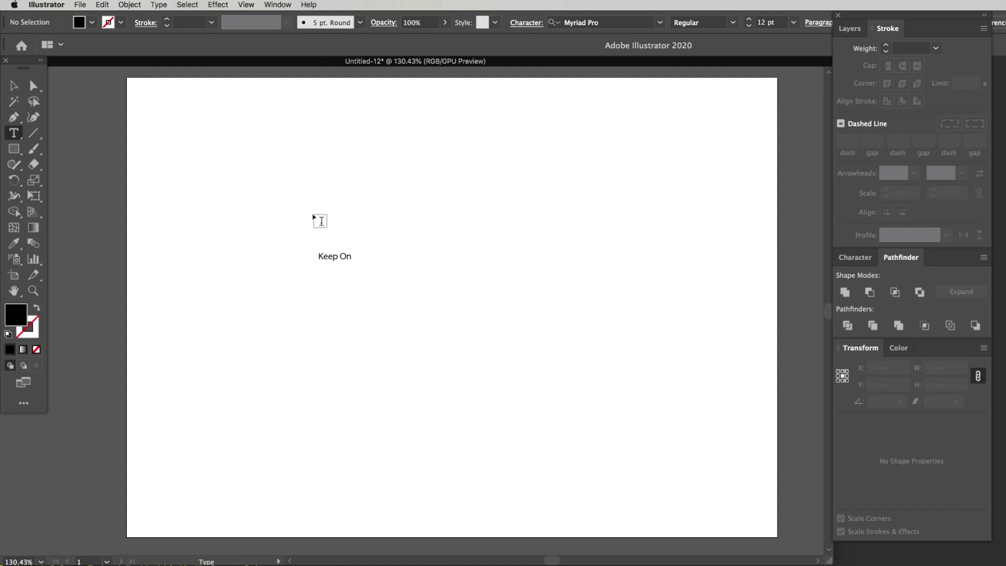
key("v")
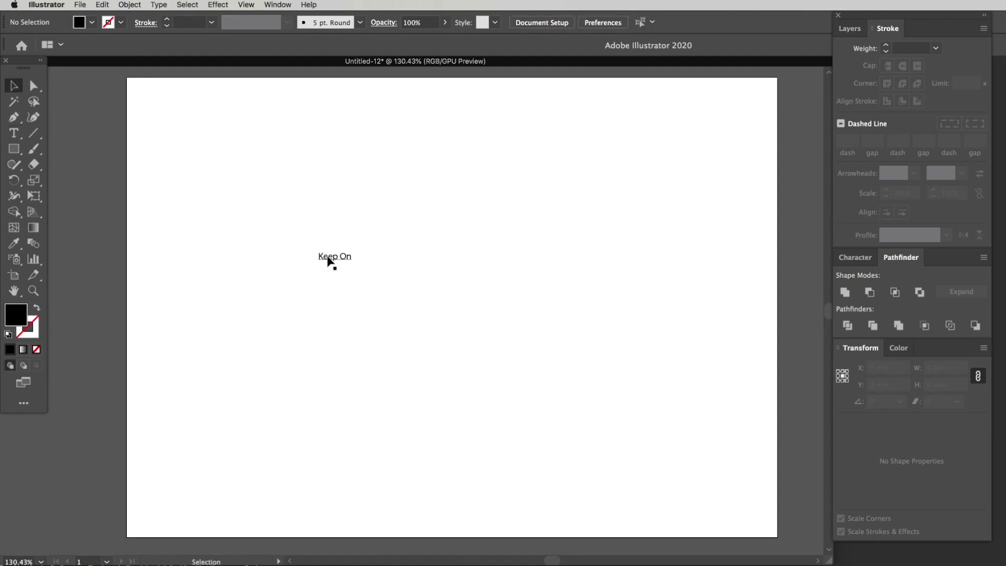
left_click_drag(328, 261, 443, 164)
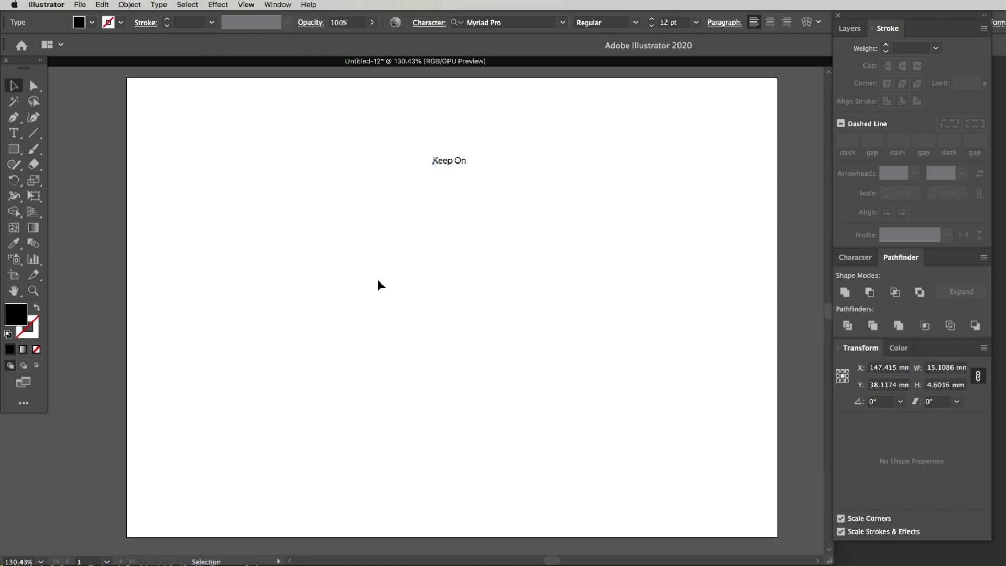
Step: Add a separate point text "Creating" and place it directly beneath "Keep On"
key("t")
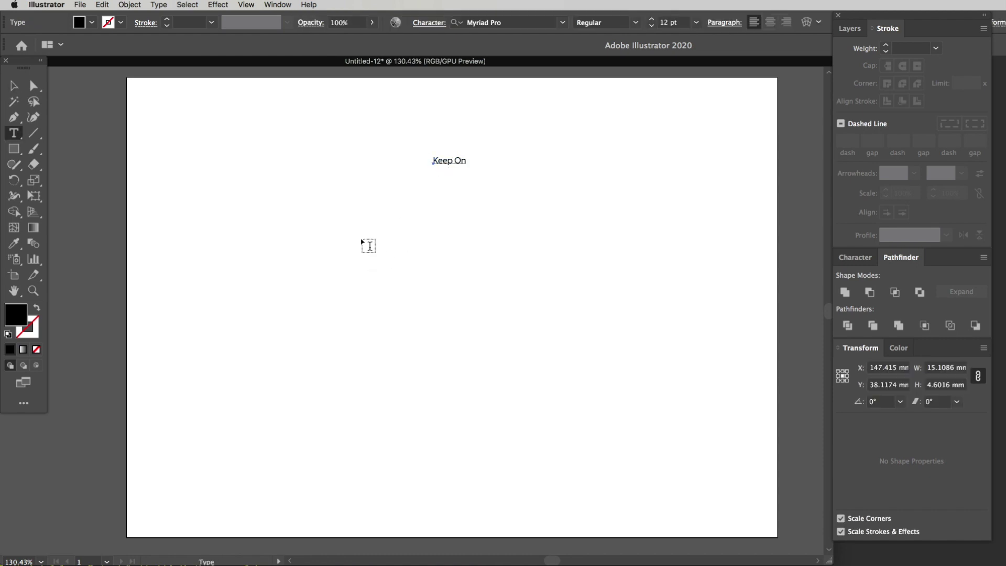
left_click(375, 255)
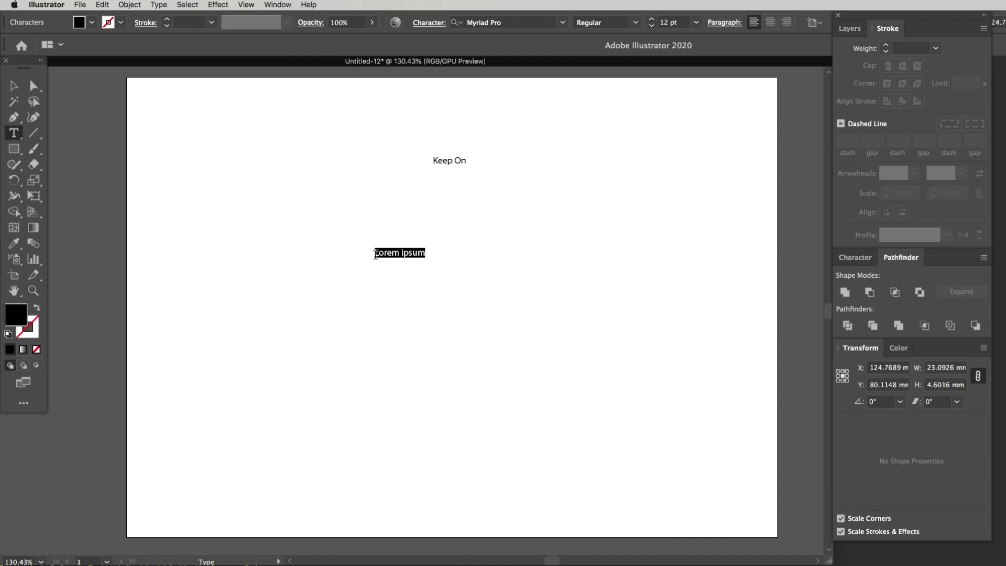
type("Cre4ating")
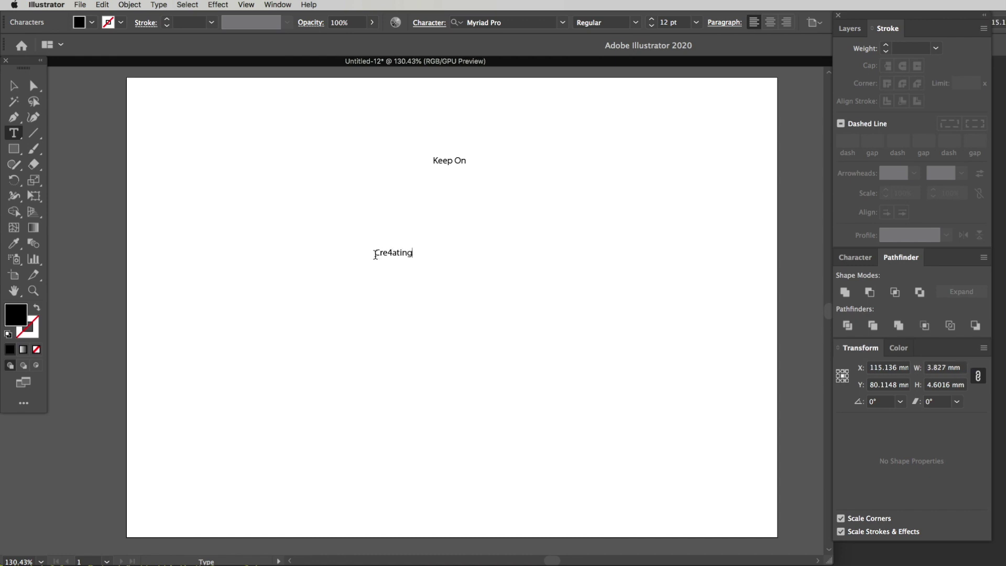
key("Left")
key("BackSpace")
key("Escape")
left_click(337, 200)
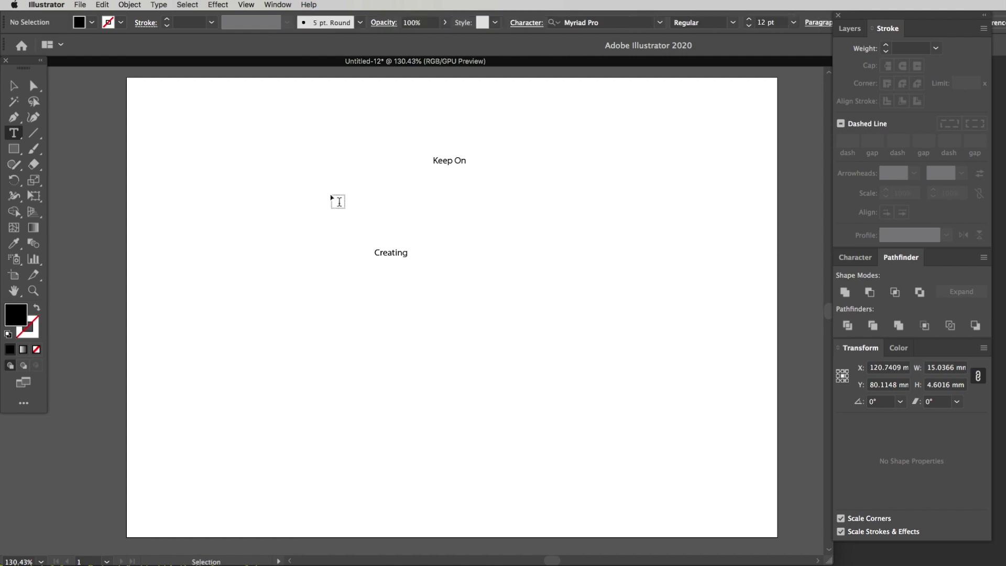
left_click_drag(397, 256, 457, 192)
left_click(477, 230)
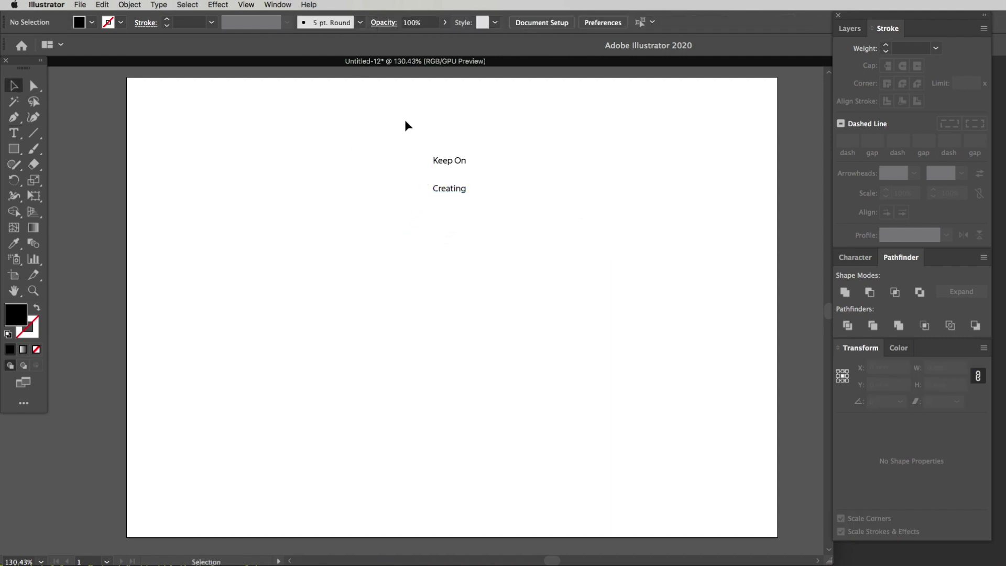
Step: Set both text lines in the H74 Ocelot Piss Regular font and move "Creating" closer beneath "Keep On"
left_click_drag(376, 105, 550, 258)
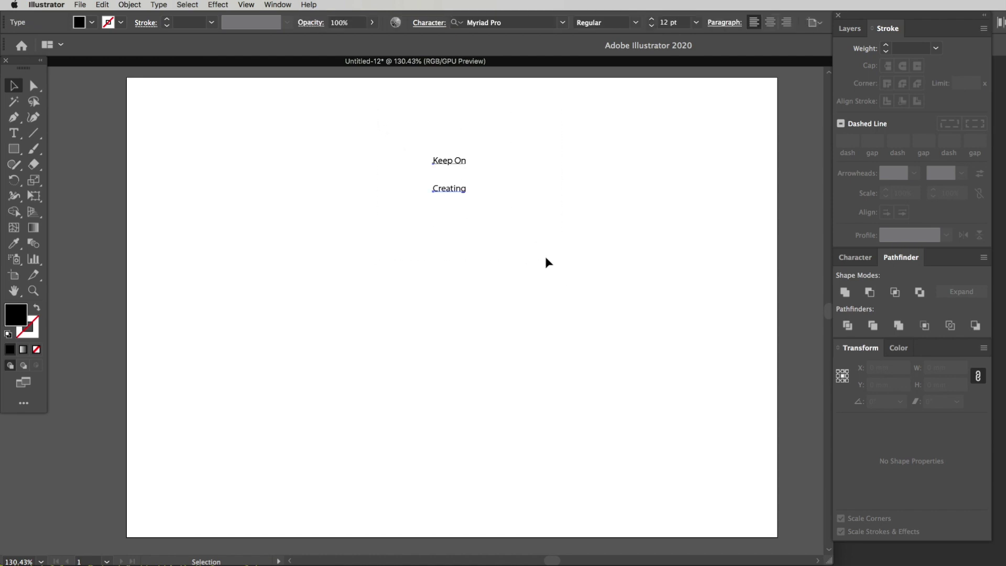
left_click(497, 23)
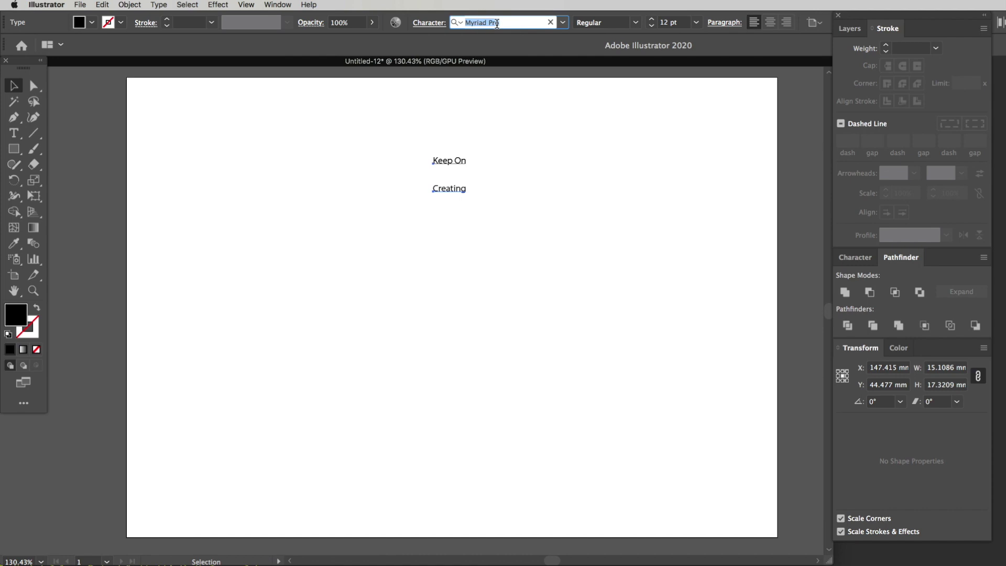
type("oce")
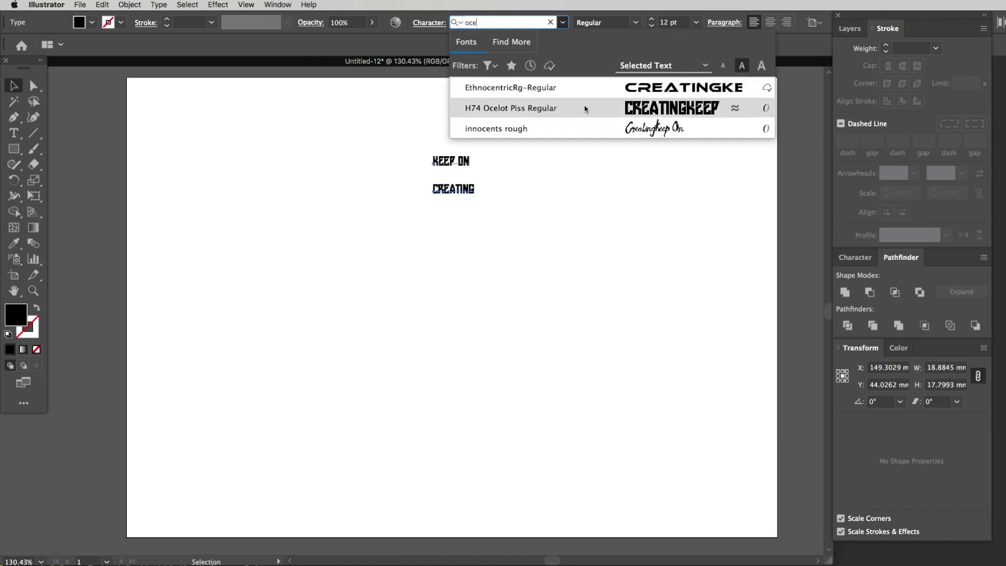
left_click(584, 107)
left_click(472, 197)
left_click_drag(470, 224, 412, 125)
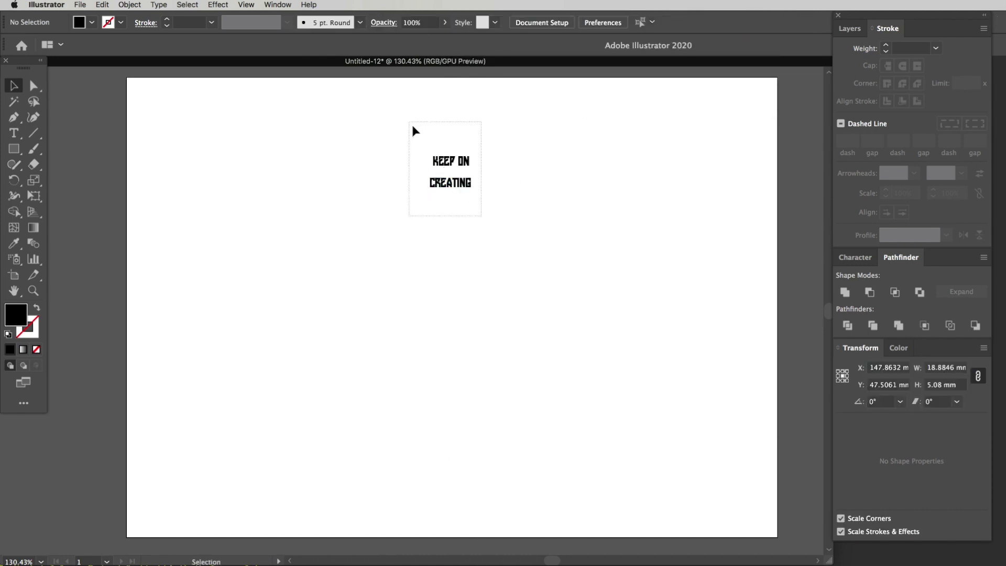
left_click(486, 212)
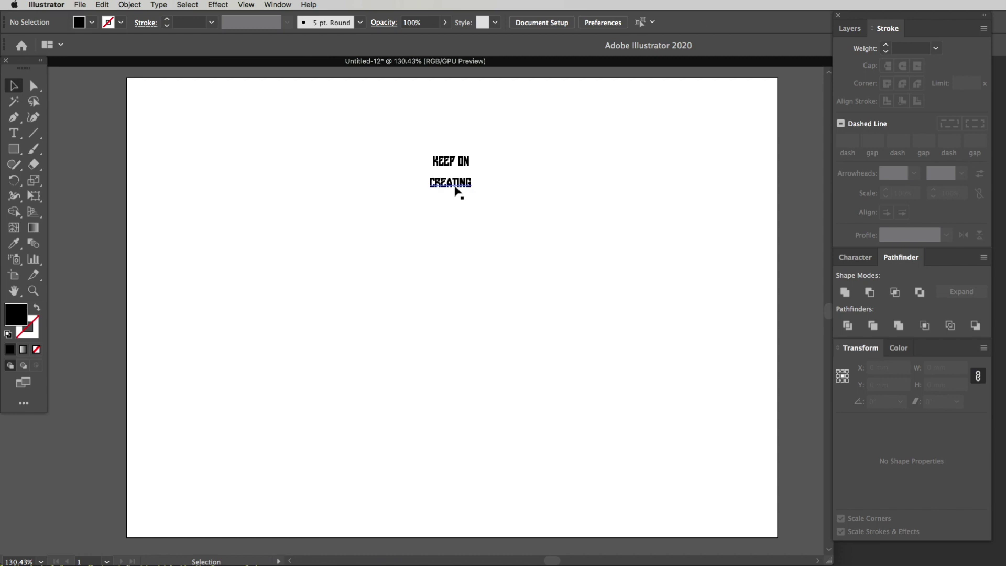
Step: Scale the word "Creating" up to about 137 mm wide with Free Transform and move it to the artboard's middle
left_click(455, 188)
key("e")
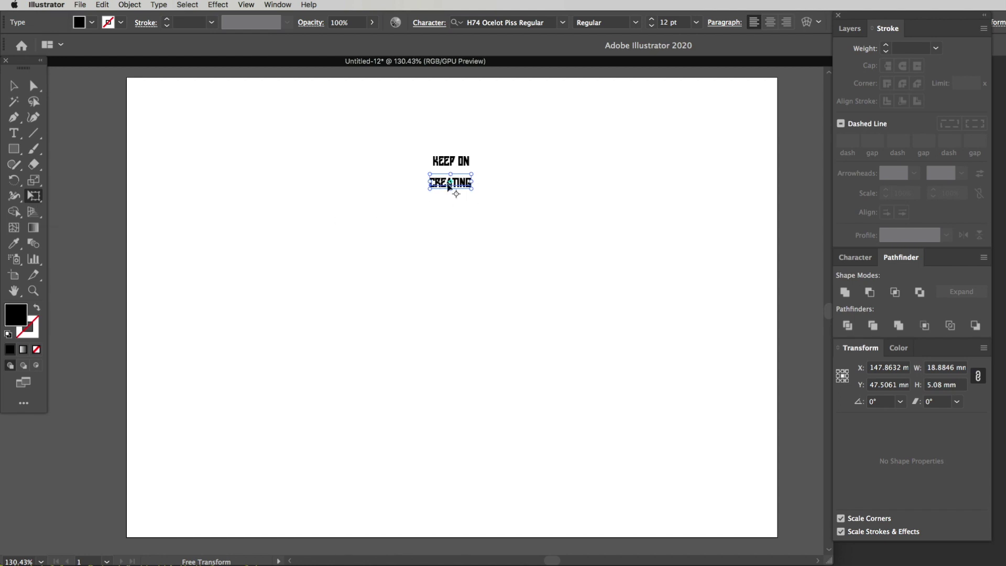
left_click_drag(471, 188, 727, 295)
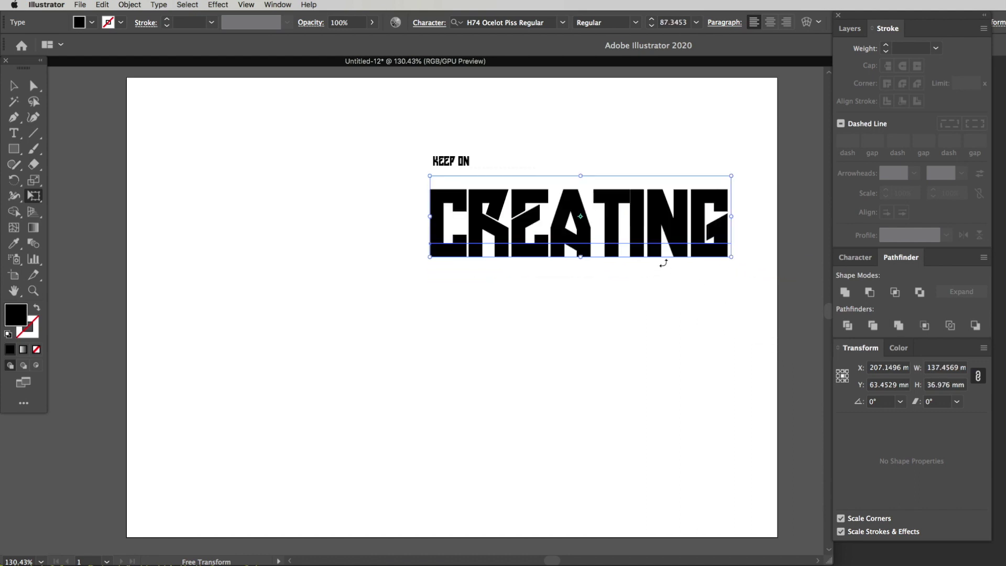
key("v")
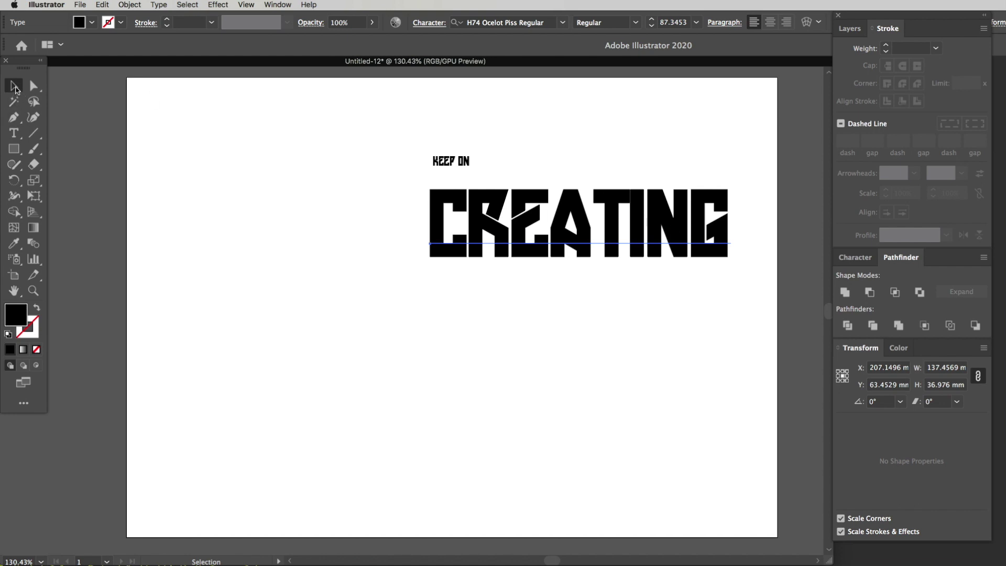
left_click_drag(653, 221, 543, 314)
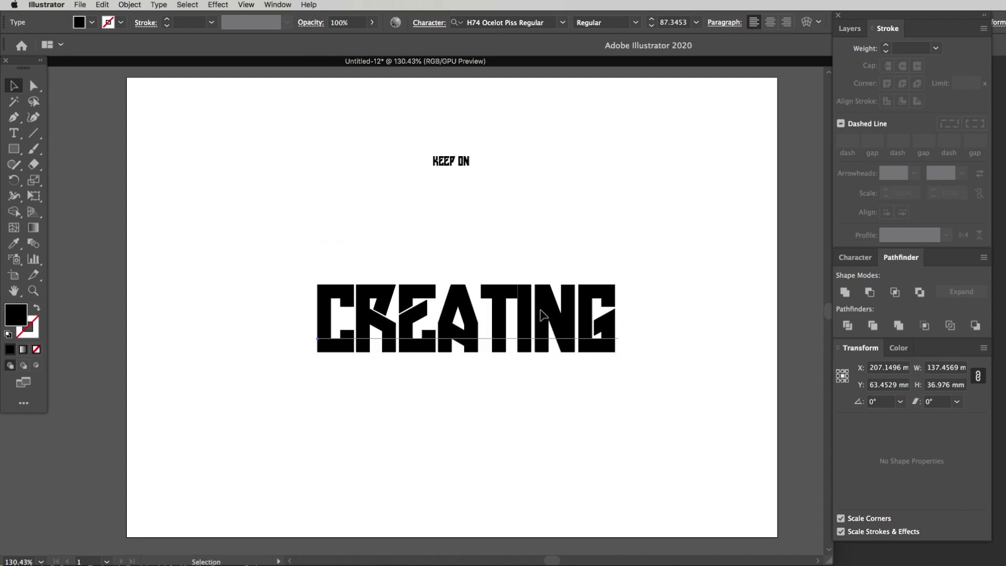
Step: Enlarge "Creating" further to about 216 mm wide, centred on the artboard, and shift "Keep On" slightly higher above it
key("e")
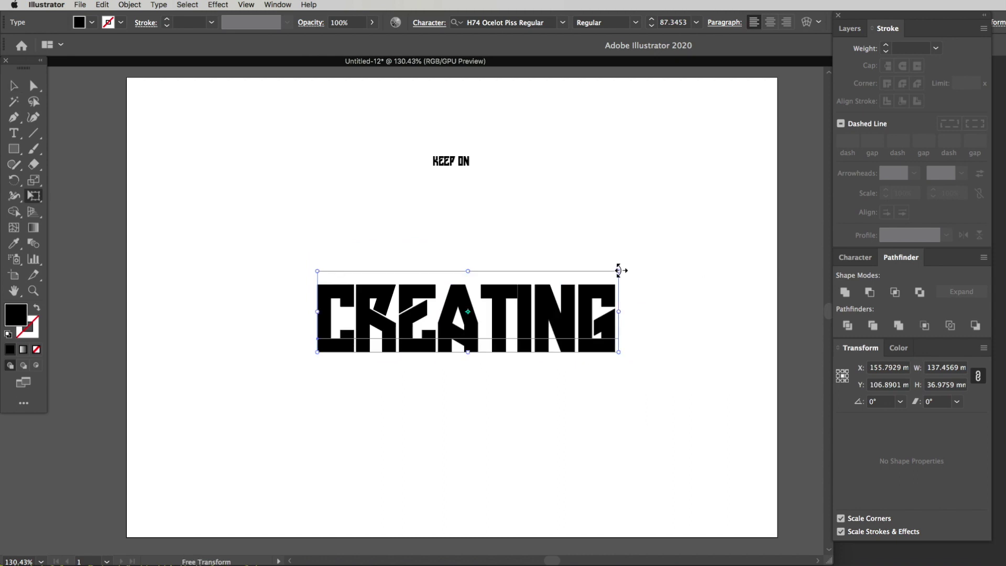
left_click_drag(619, 271, 700, 232)
key("v")
left_click(597, 221)
mouse_move(562, 304)
left_mouse_down()
mouse_move(568, 292)
mouse_move(558, 297)
left_mouse_up()
left_click_drag(448, 161, 464, 143)
left_click(515, 235)
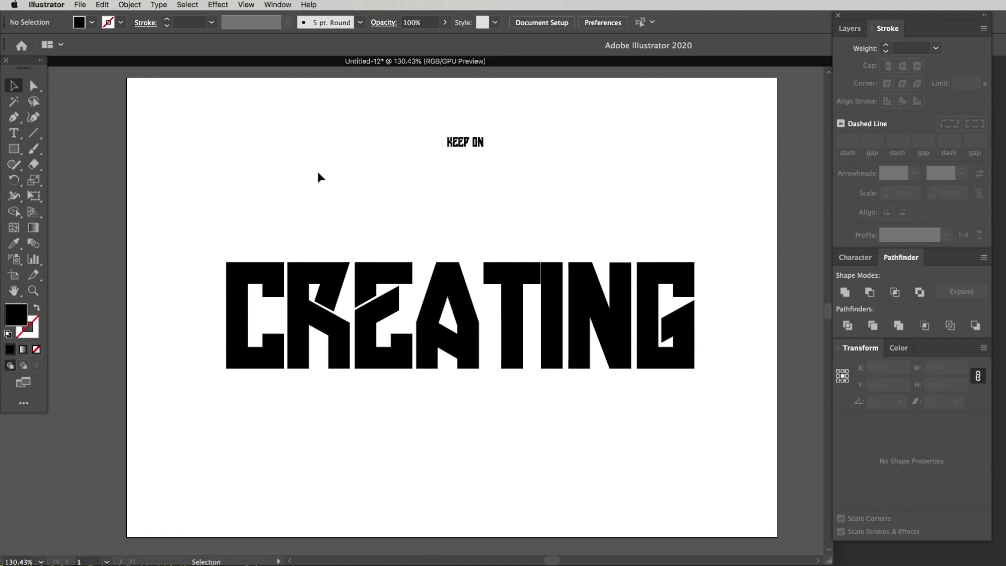
Step: Convert both text lines, "Keep On" and "Creating", to outlines
key("ctrl+a")
left_click(216, 128)
left_click_drag(177, 104, 761, 435)
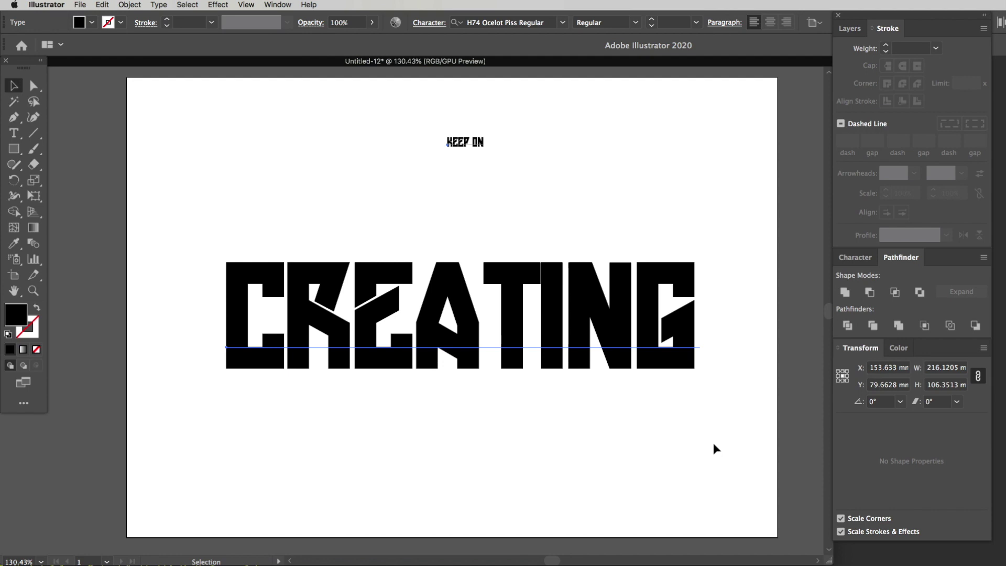
left_click(169, 4)
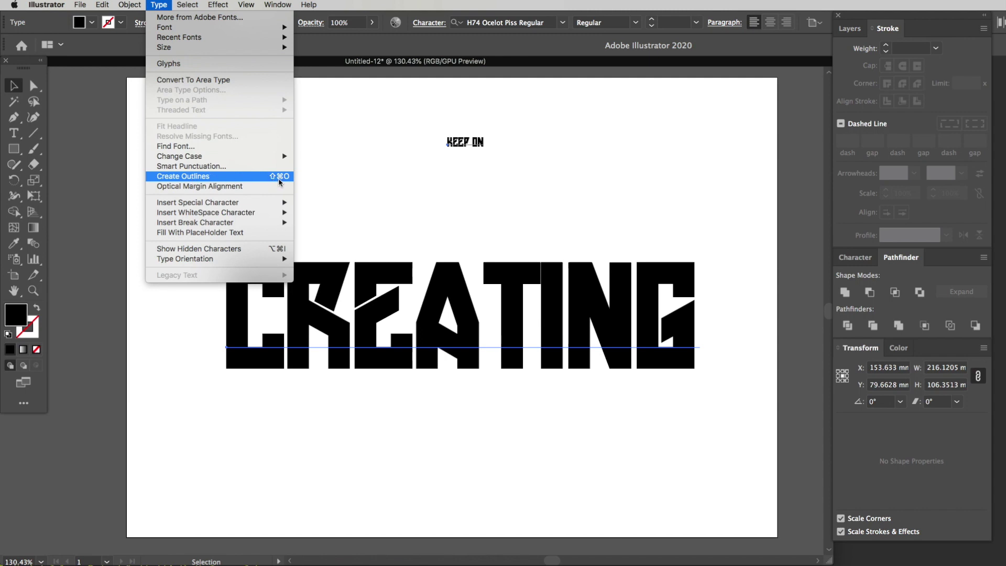
left_click(279, 177)
left_click(538, 267)
left_click(541, 271)
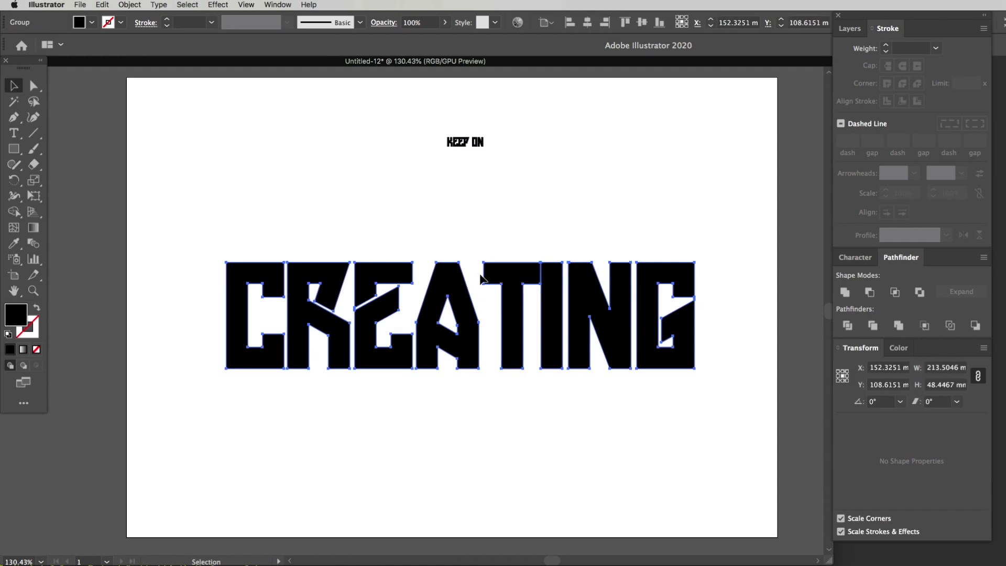
left_click(471, 201)
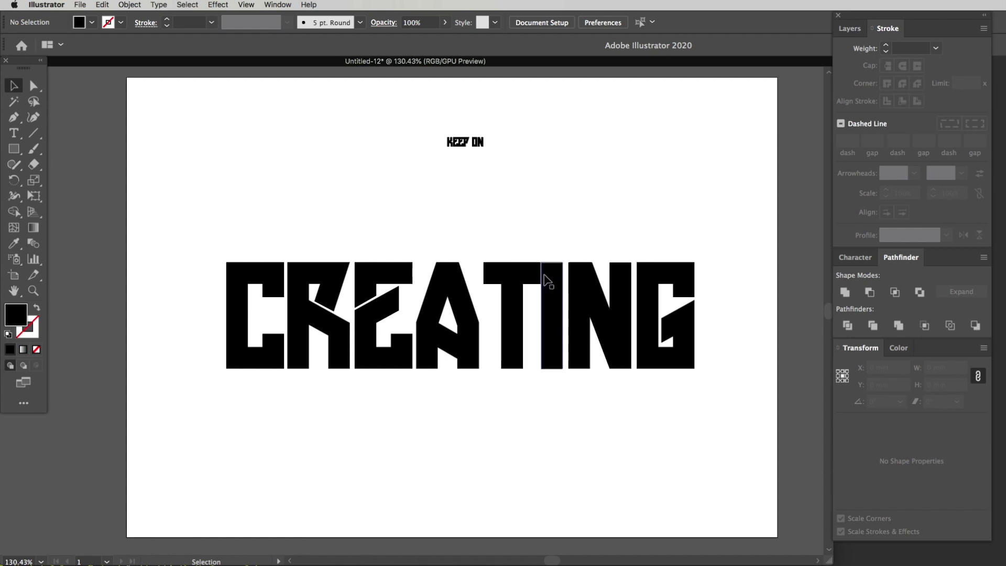
Step: Shift the outlined letters T and C of "Creating" individually slightly to the left with Direct Selection to even out the letter spacing
left_click(642, 369)
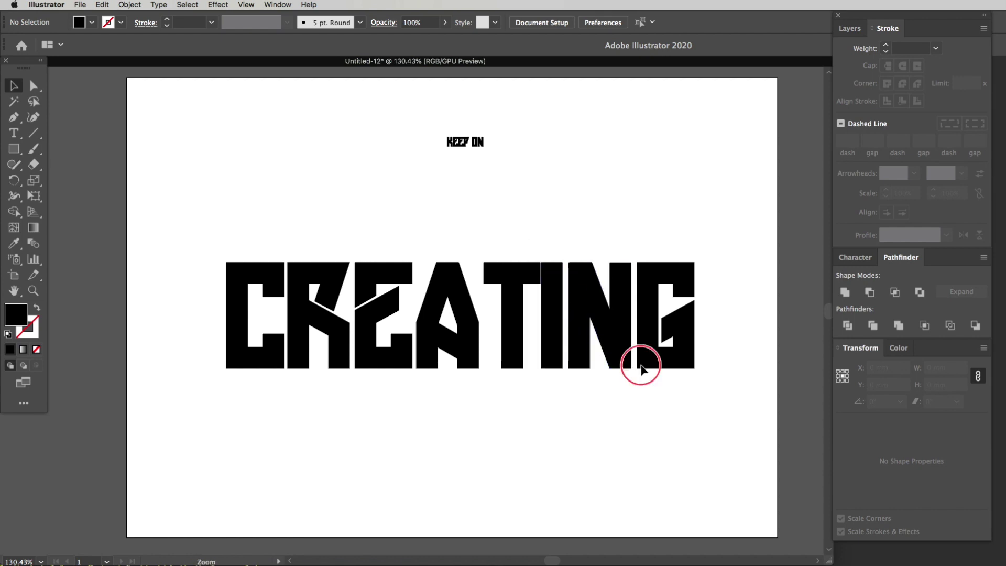
left_click_drag(641, 368, 451, 317)
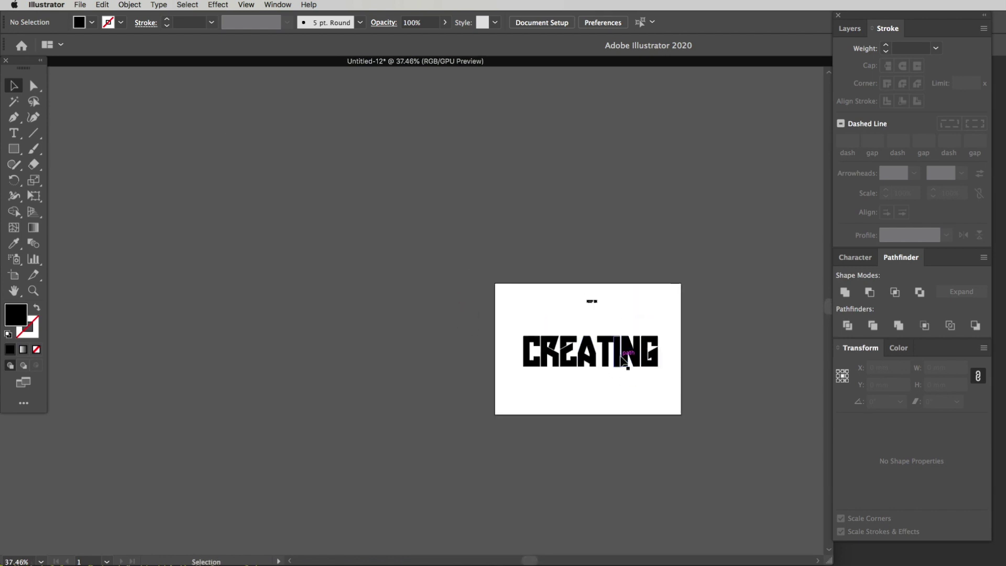
mouse_move(638, 357)
left_mouse_down()
mouse_move(737, 490)
mouse_move(719, 426)
mouse_move(636, 344)
left_mouse_up()
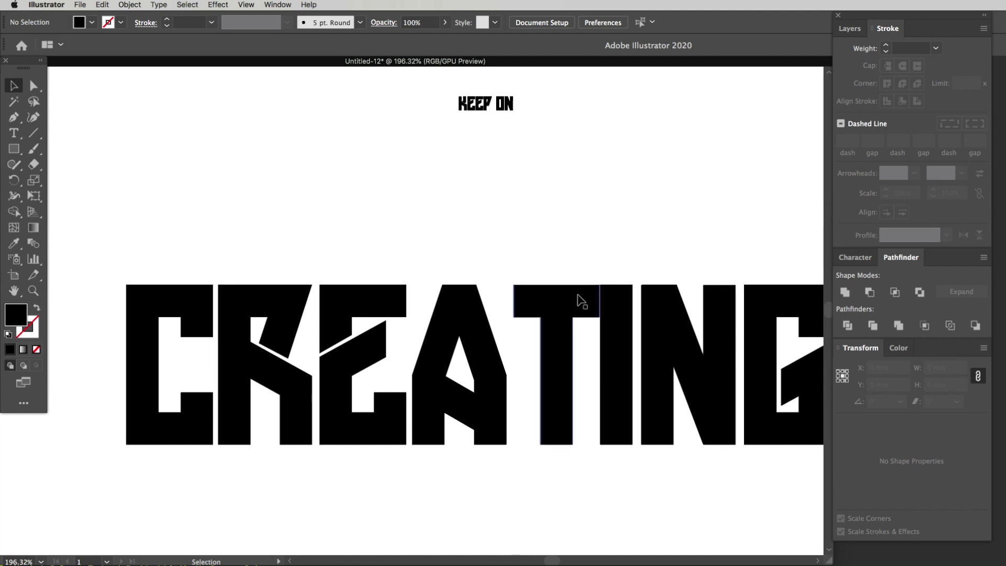
key("a")
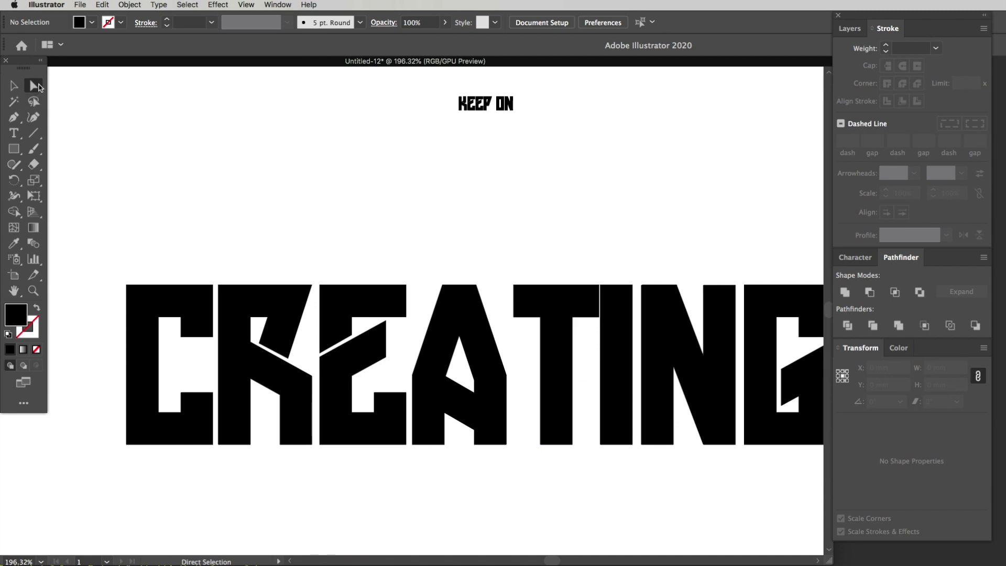
left_click(572, 307)
left_click(572, 307)
mouse_move(572, 307)
left_mouse_down()
mouse_move(631, 299)
mouse_move(565, 307)
left_mouse_up()
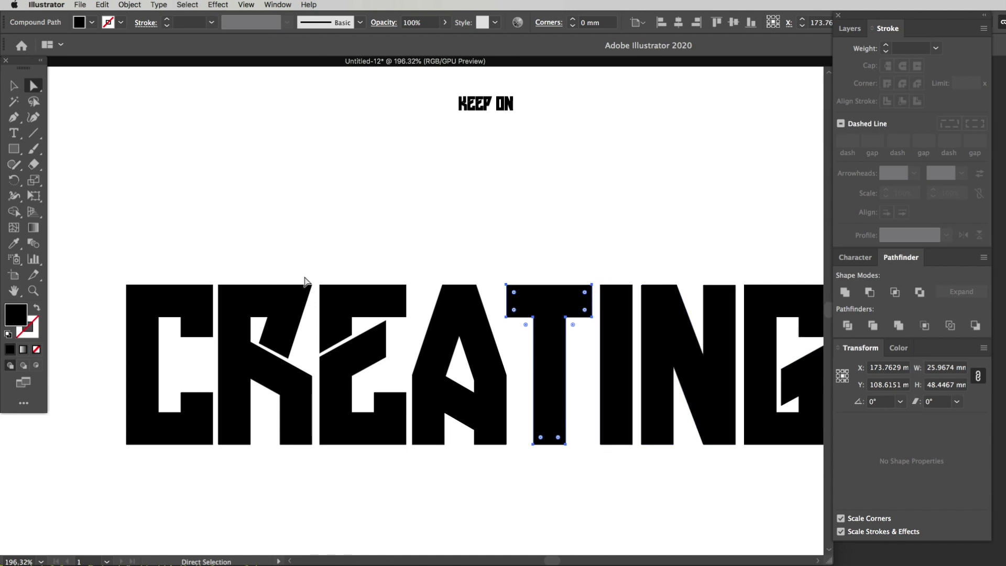
left_click_drag(199, 296, 197, 296)
left_click(225, 283)
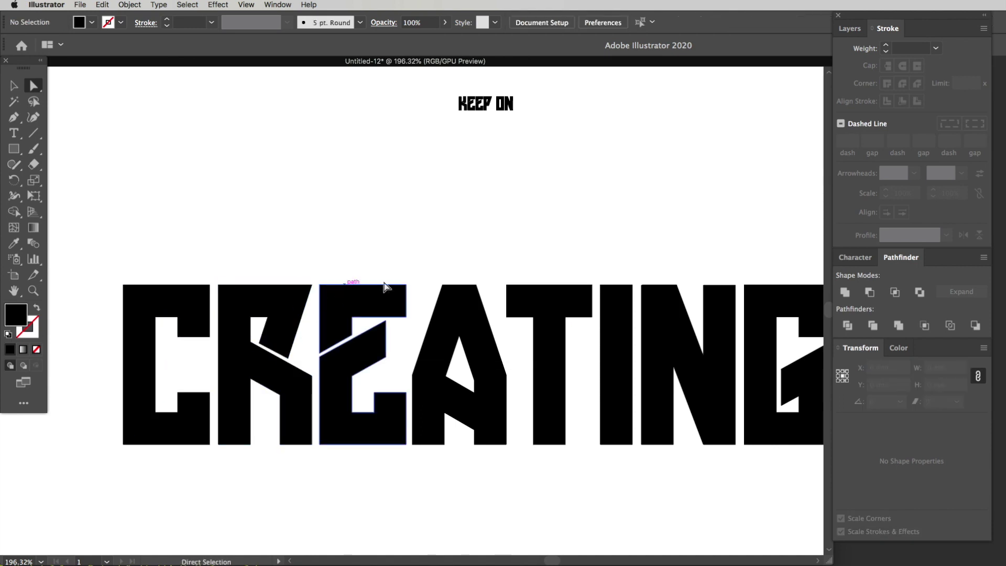
key("super+alt+space")
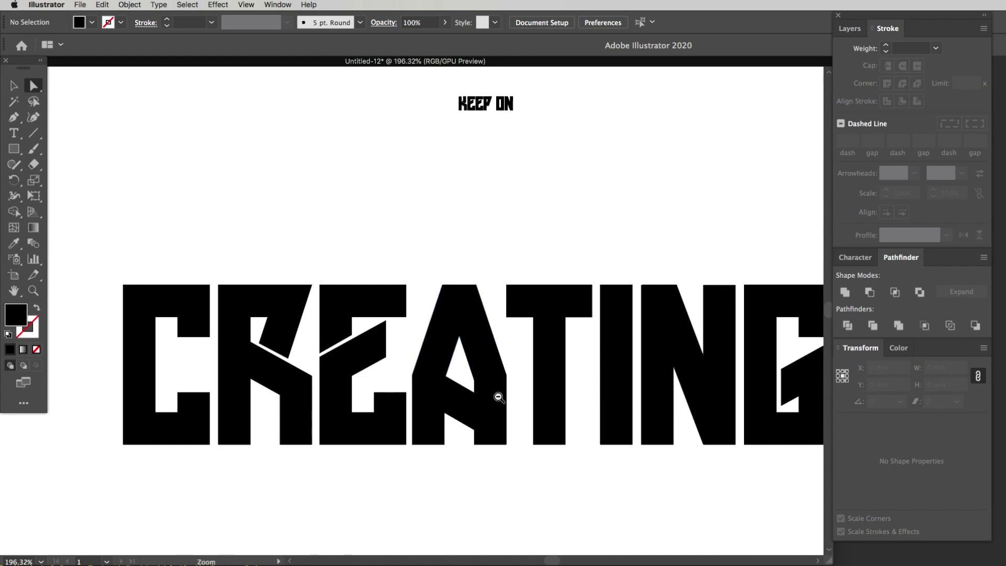
left_click(555, 344)
left_click(584, 309)
key("v")
left_click(369, 207)
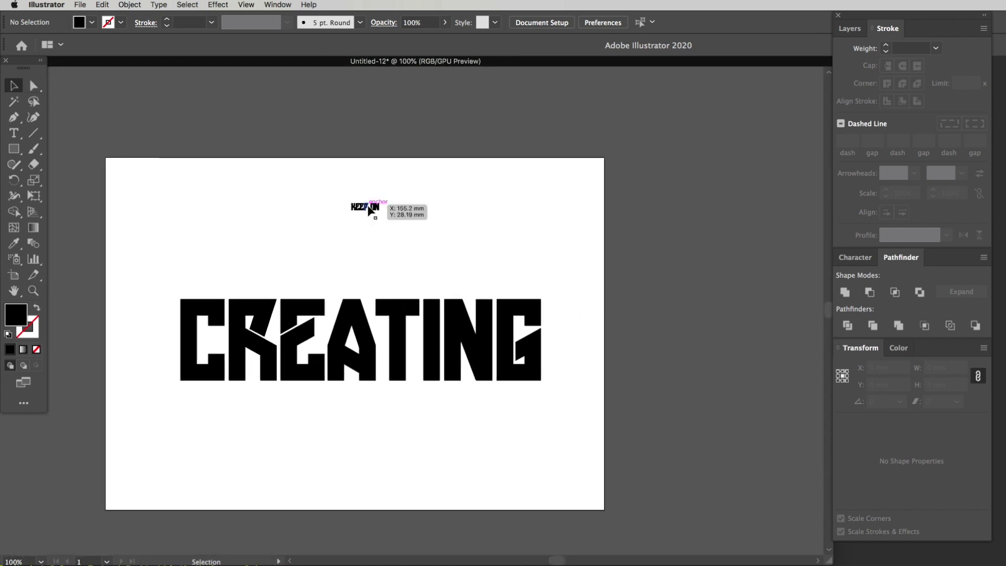
left_click(376, 253)
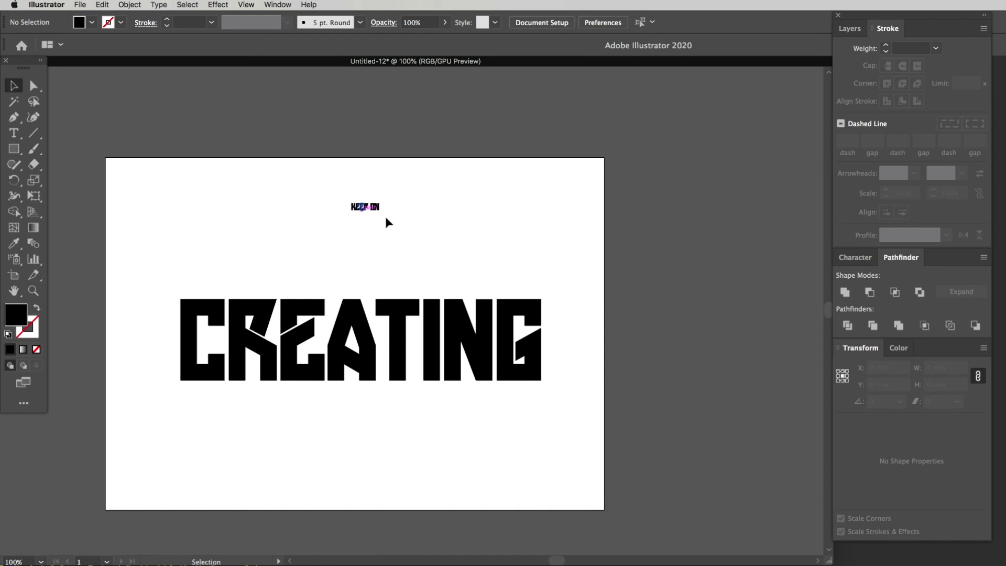
left_click_drag(514, 366, 611, 309)
scroll(611, 309, "up", 5)
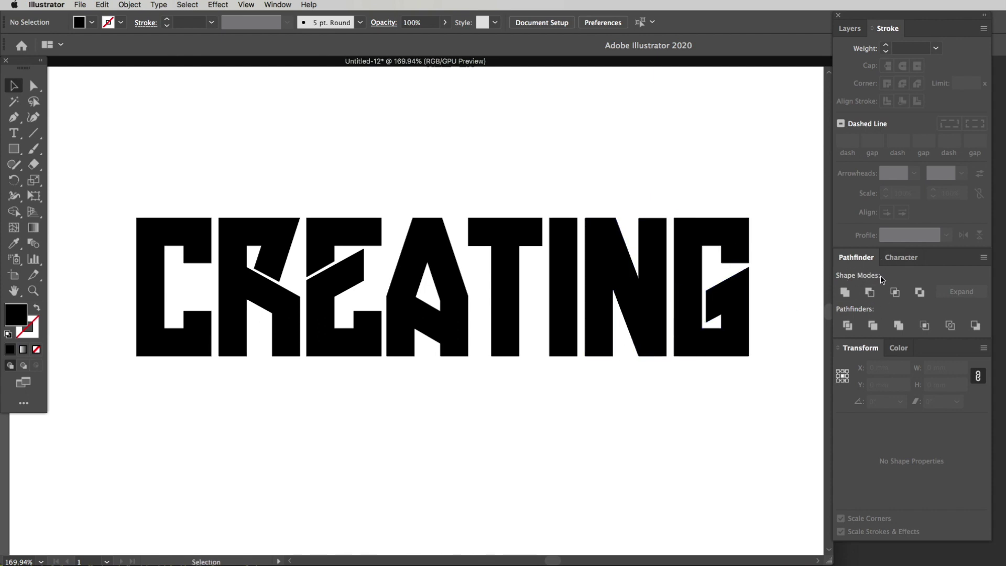
left_click(280, 4)
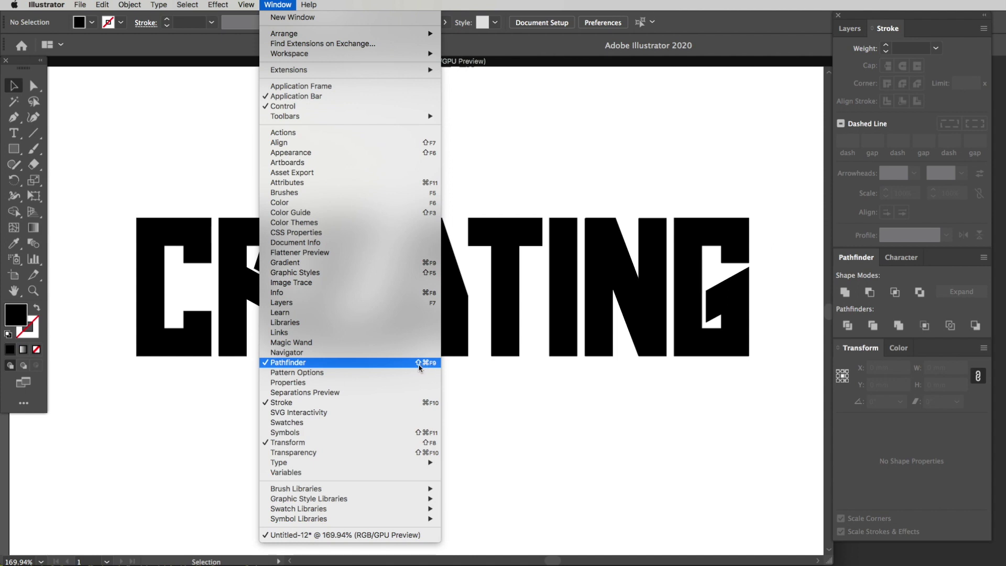
left_click(589, 390)
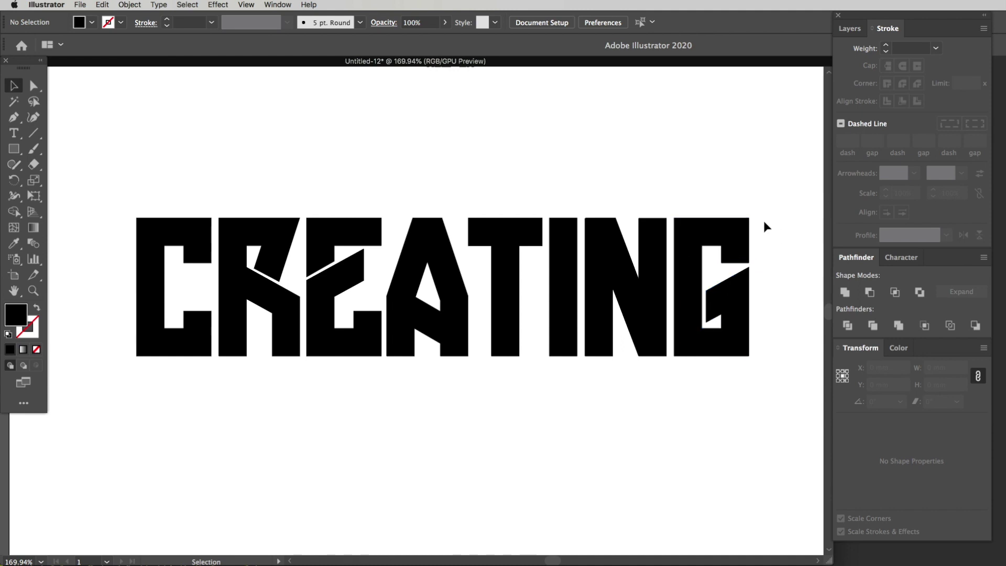
Step: Draw a closed five-point band about 234 x 51 mm with the Pen tool, crossing "Creating" diagonally from below the C to beyond the G
key("p")
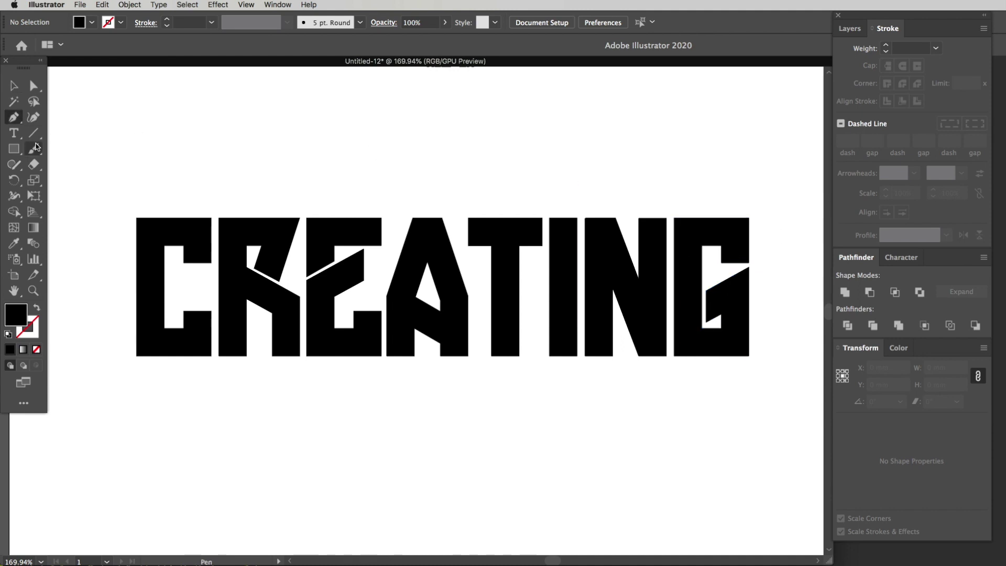
left_click(767, 227)
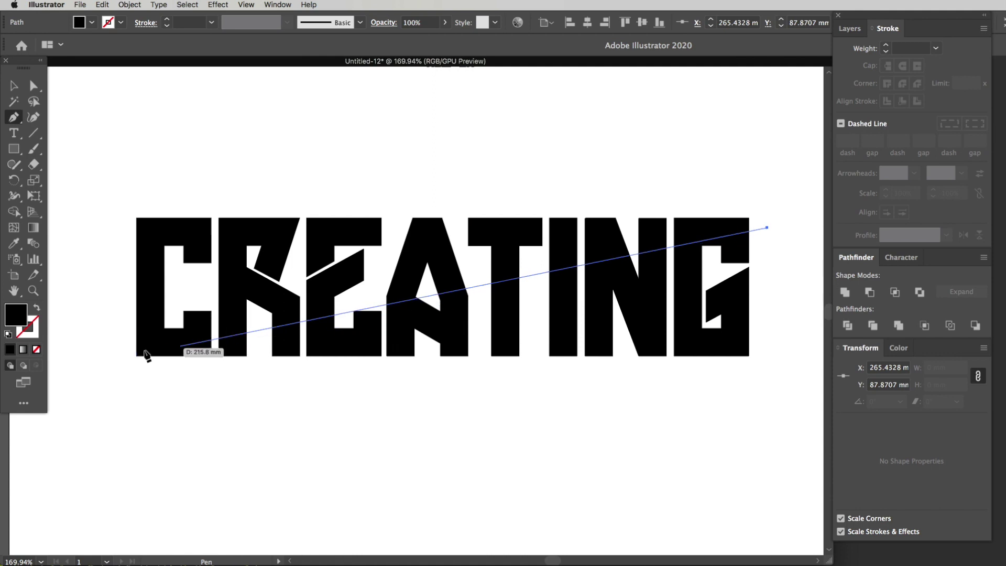
left_click(115, 346)
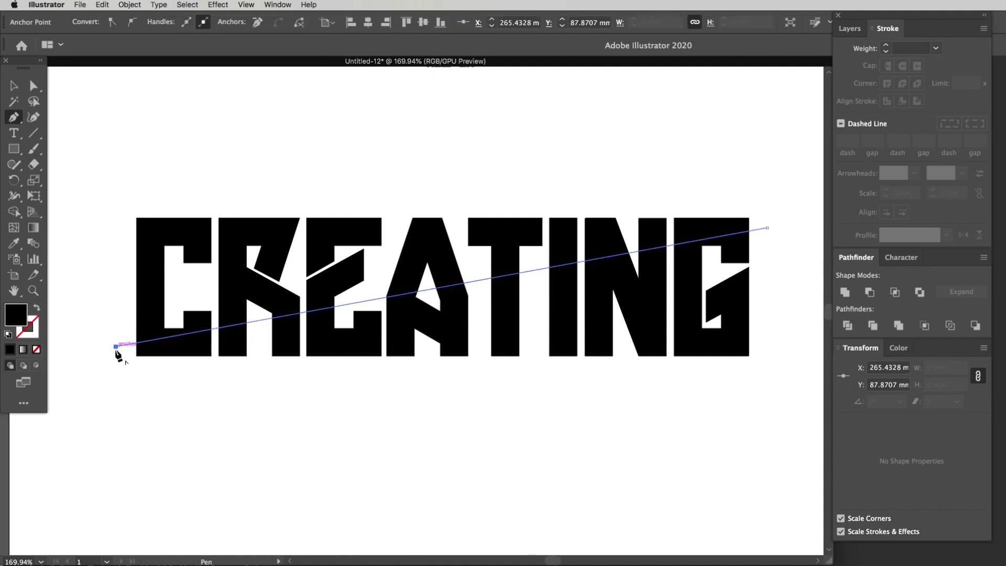
left_click(115, 371)
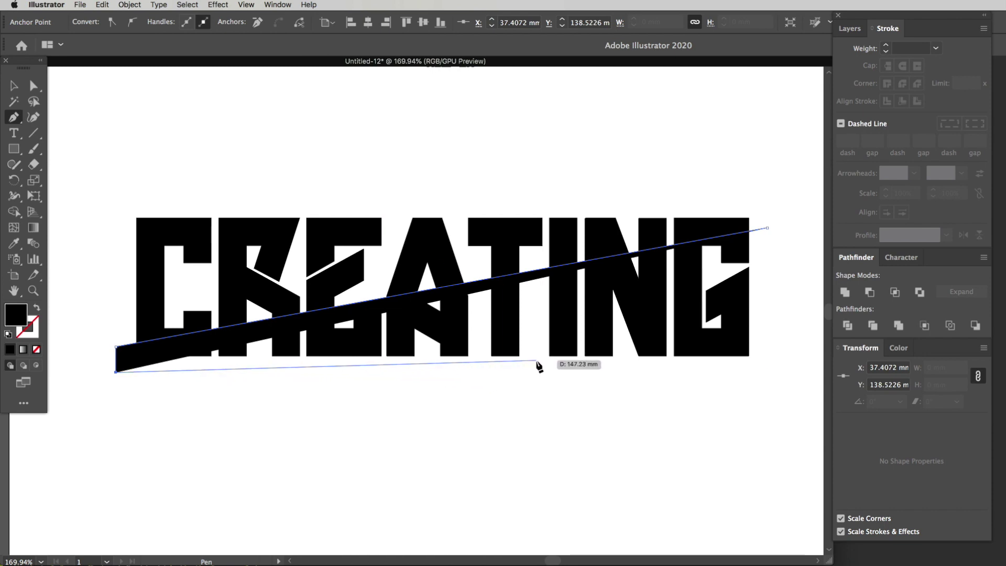
left_click(530, 362)
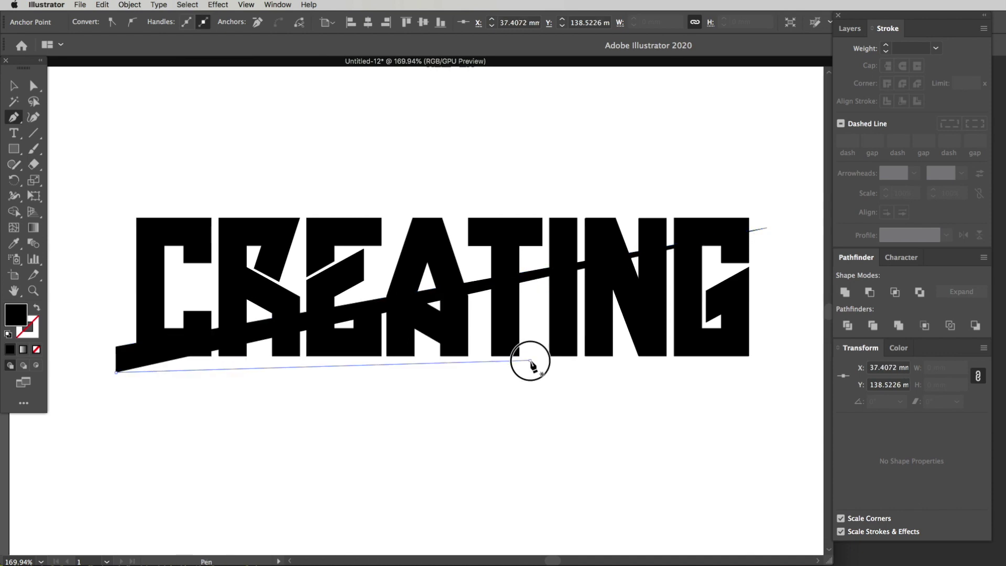
left_click(783, 291)
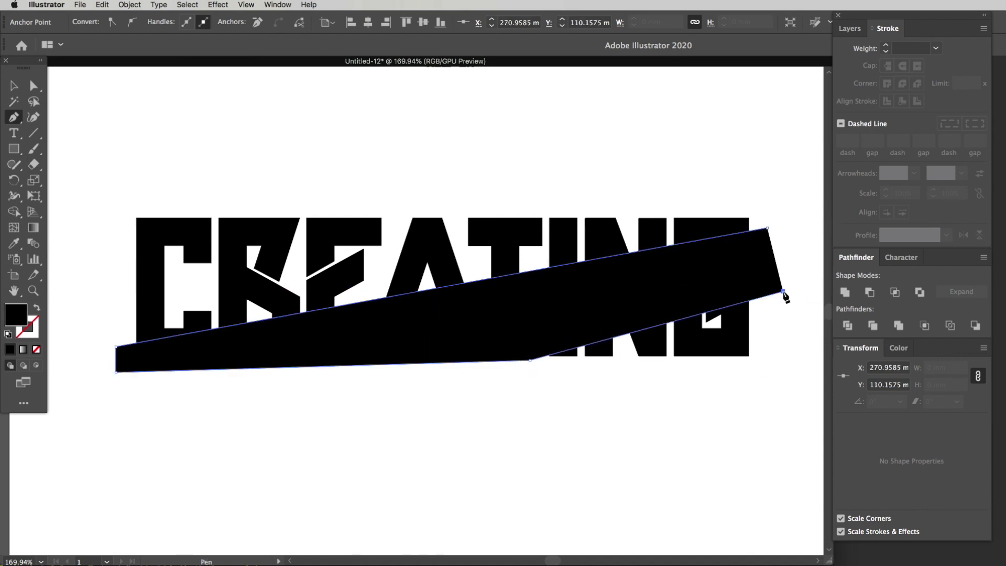
left_click(768, 228)
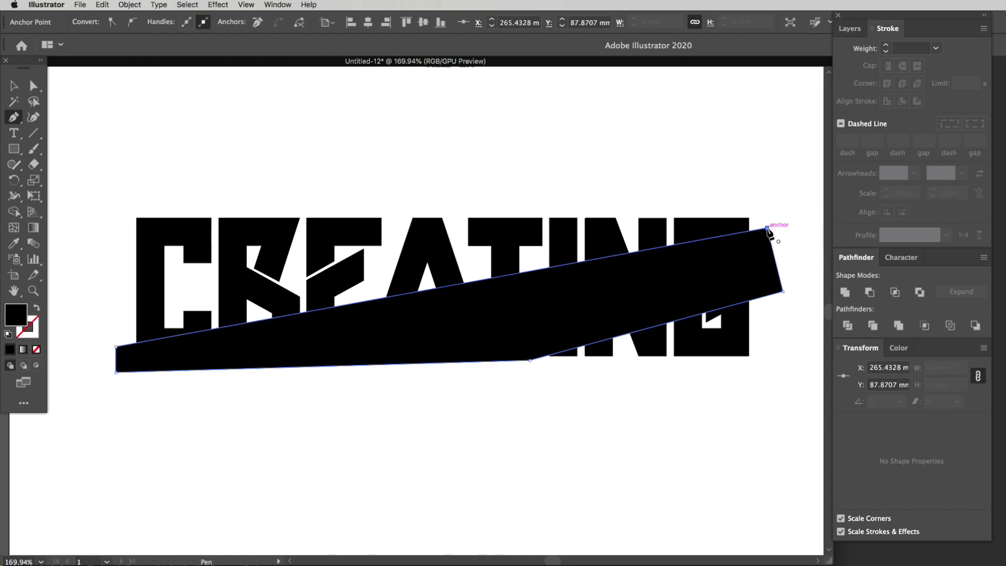
key("v")
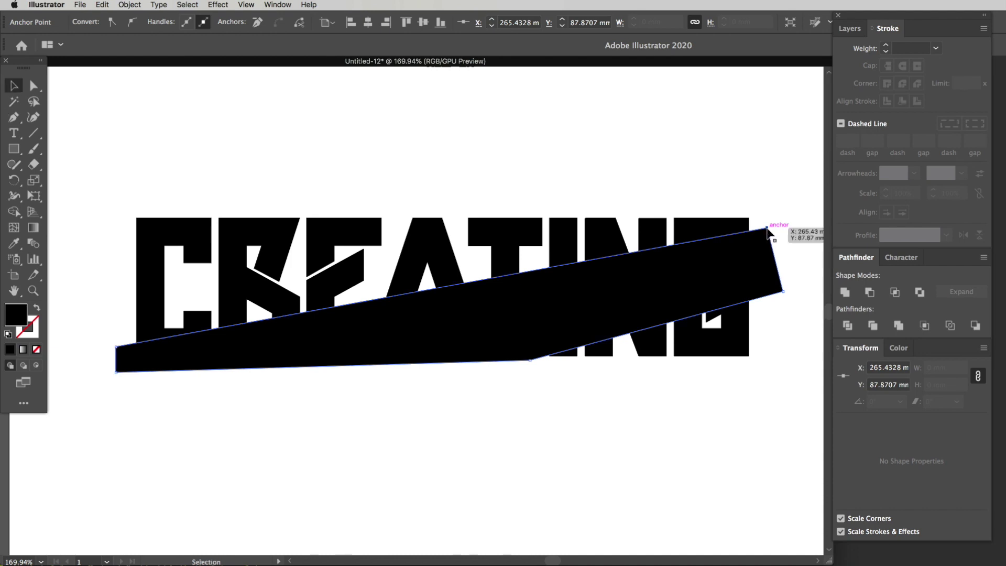
left_click(773, 179)
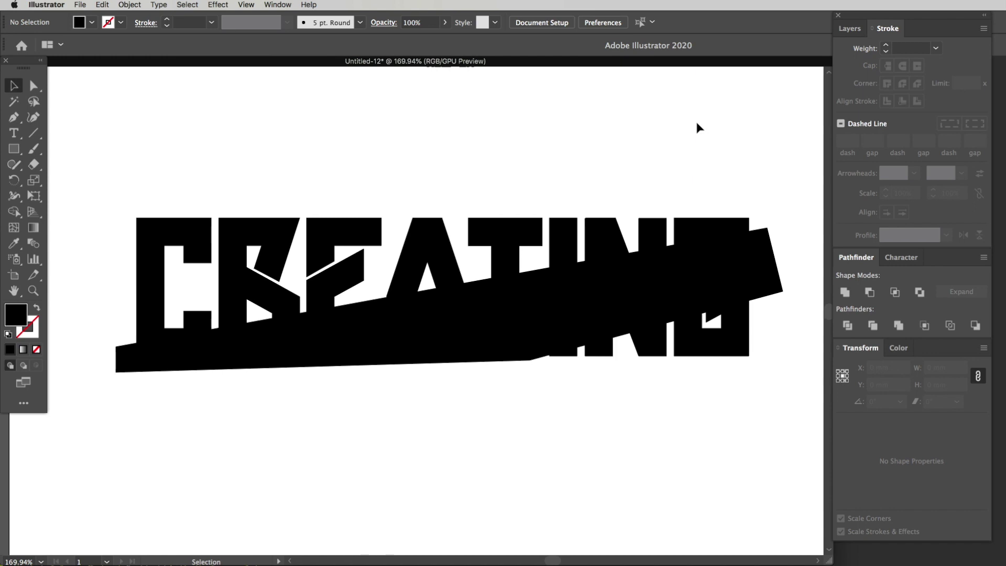
Step: Show the Swatches panel and fill the outlined word "Creating" with the light blue swatch
left_click(276, 4)
left_click(311, 423)
left_click_drag(425, 76, 723, 376)
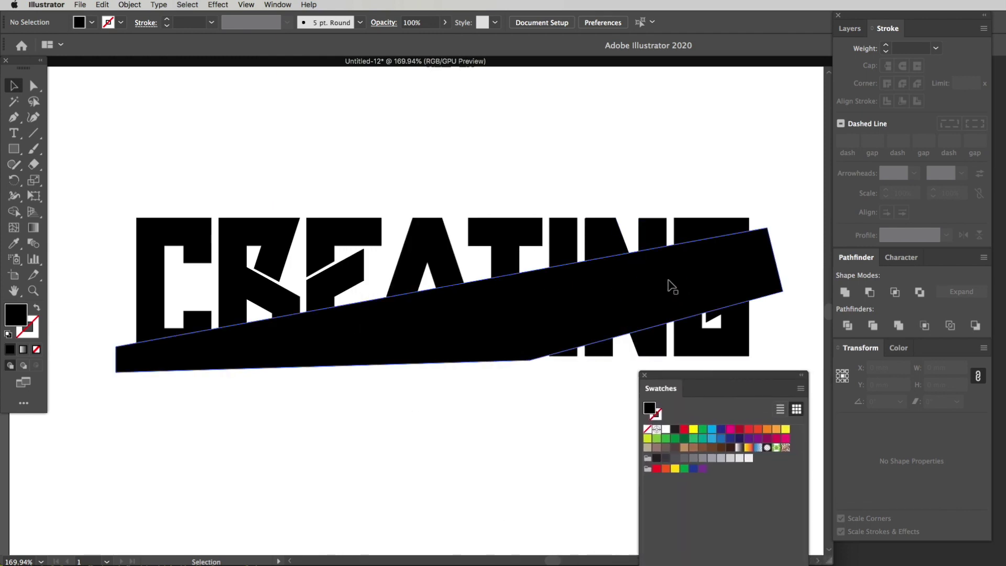
key("super+z")
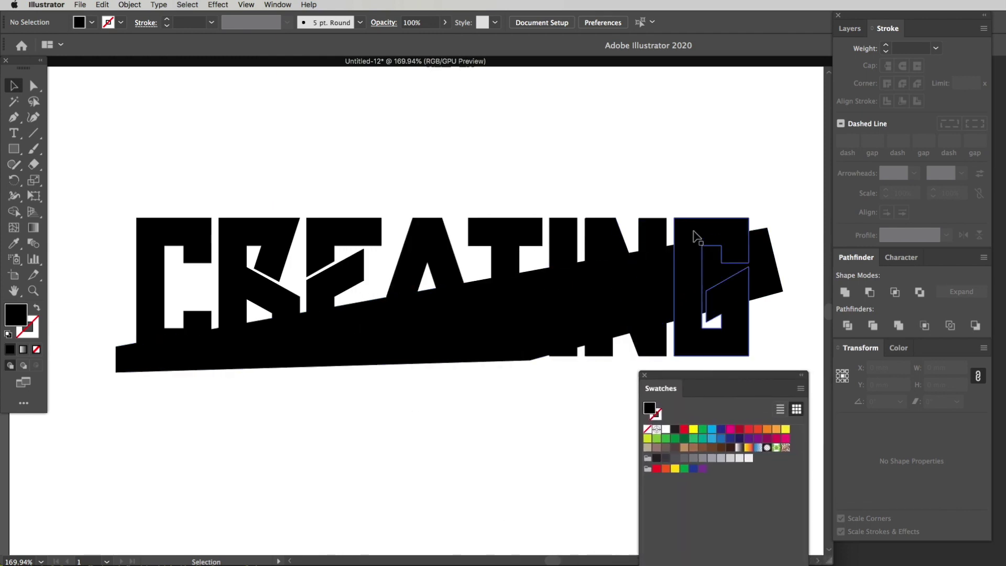
left_click(696, 237)
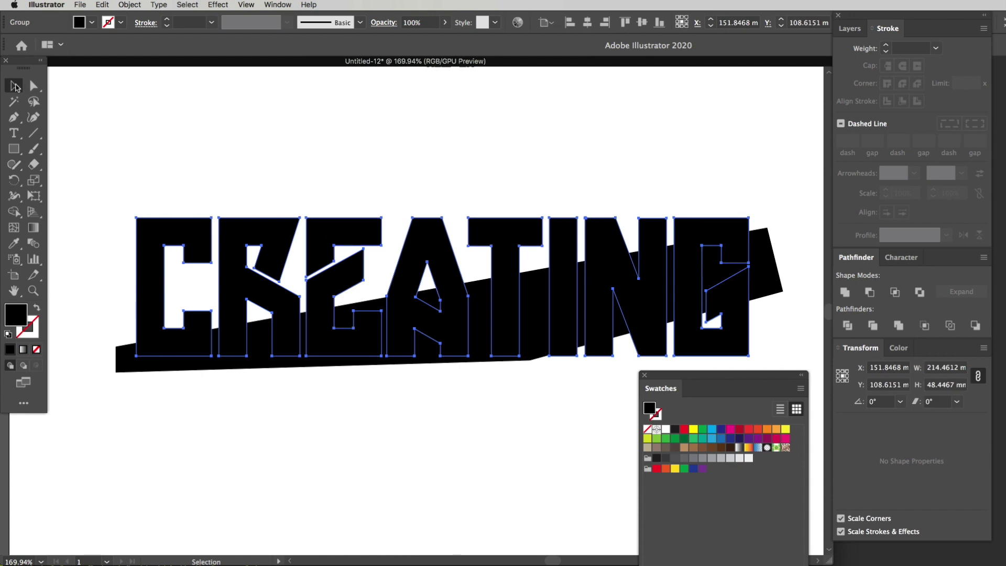
left_click(461, 175)
left_click(723, 226)
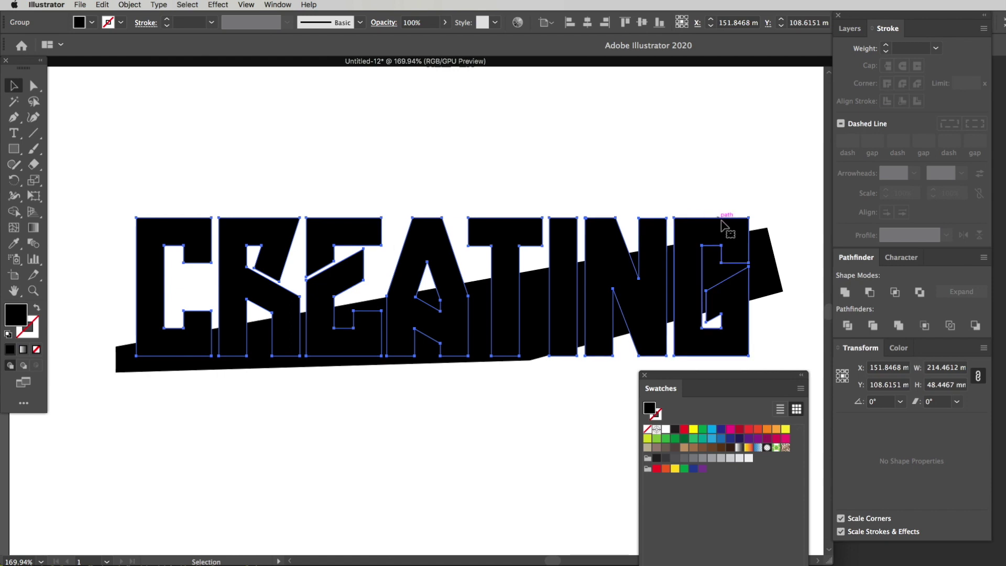
left_click(712, 435)
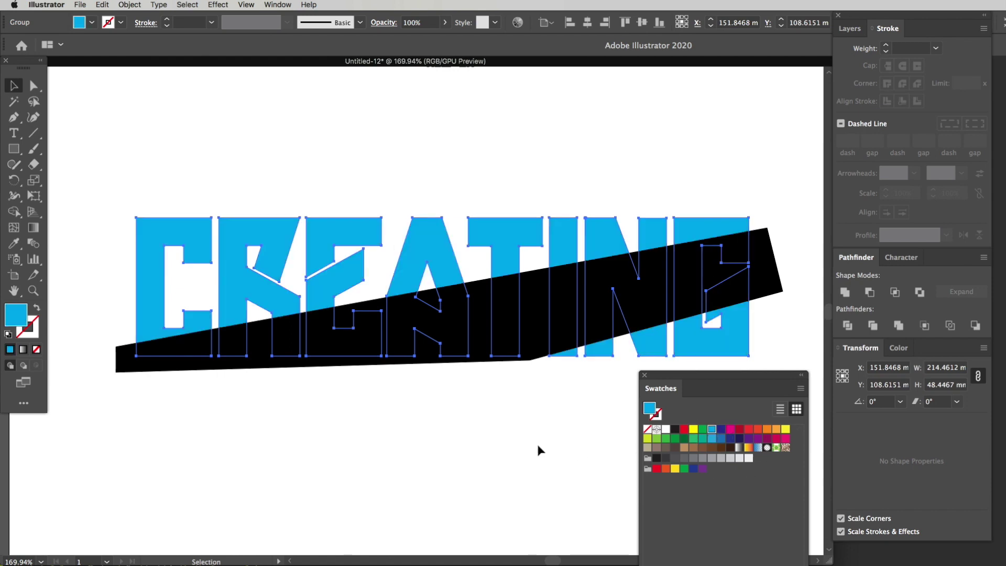
left_click(540, 449)
Step: Divide the blue lettering and the black diagonal band into separate pieces with Pathfinder Divide, and close the Swatches panel
left_click(709, 283)
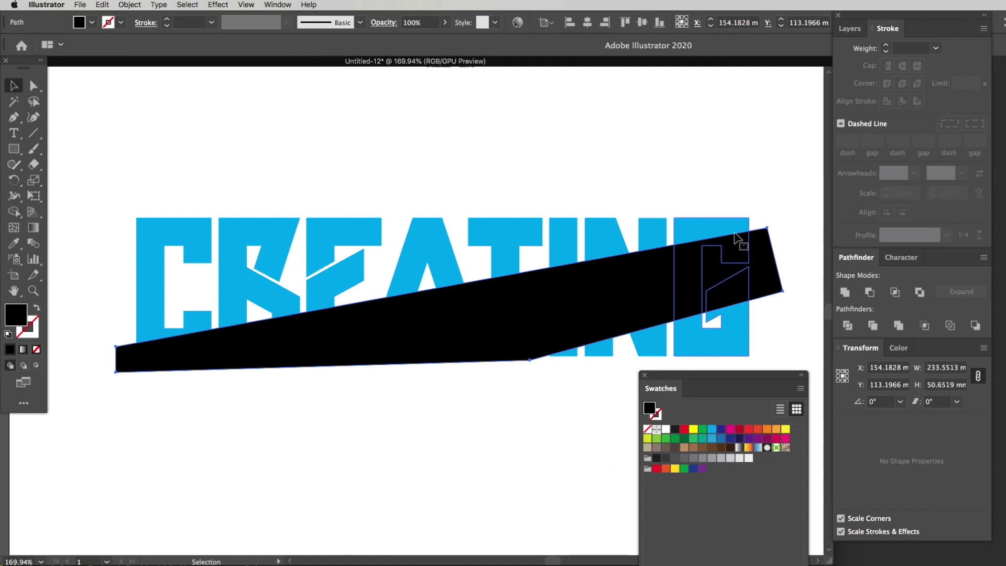
left_click(747, 276)
left_click(695, 225, "shift")
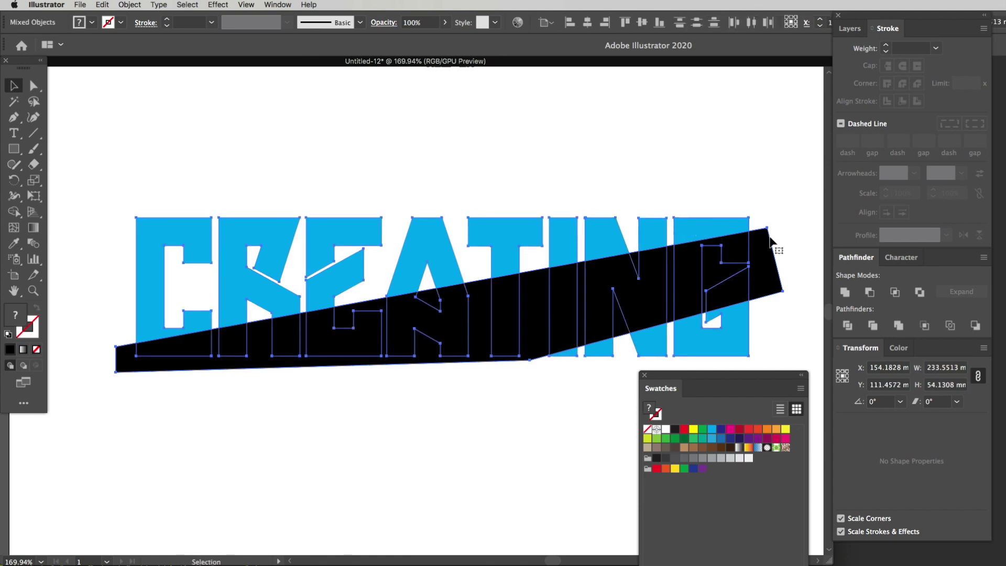
left_click(849, 326)
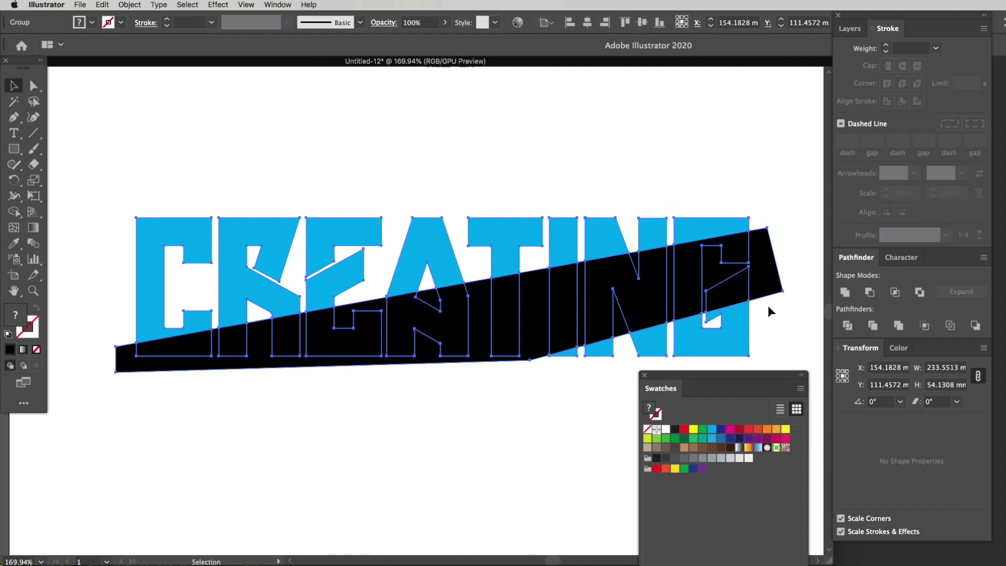
left_click(645, 375)
left_click(726, 389)
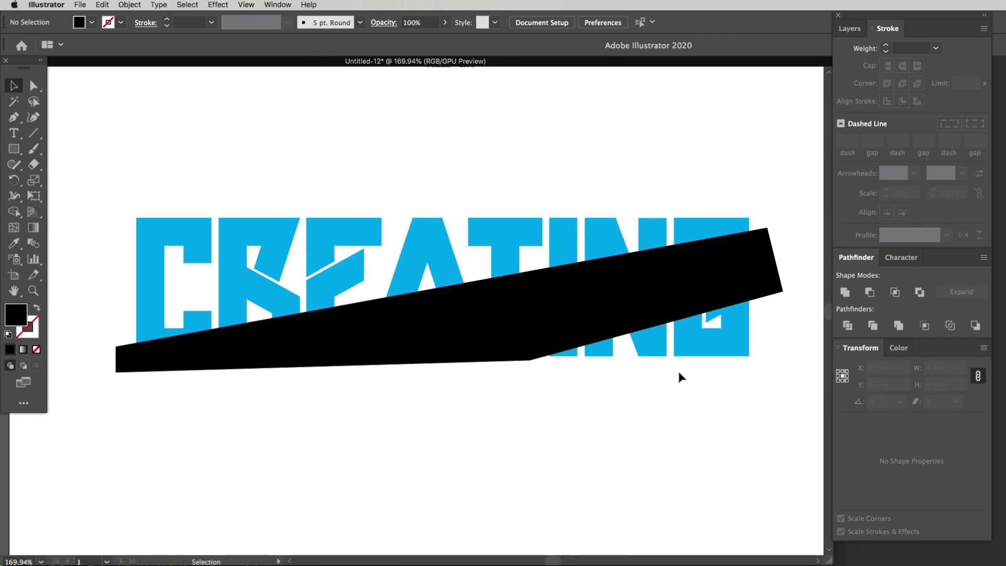
Step: Ungroup the divided lettering and band pieces
key("super")
left_click(672, 257)
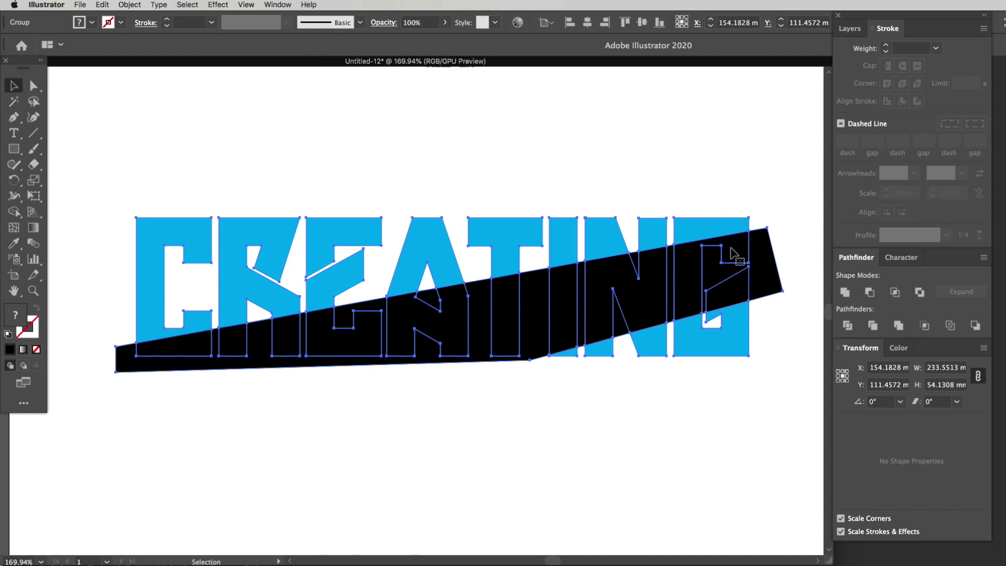
left_click(764, 190)
left_click(752, 253)
key("super+shift+g")
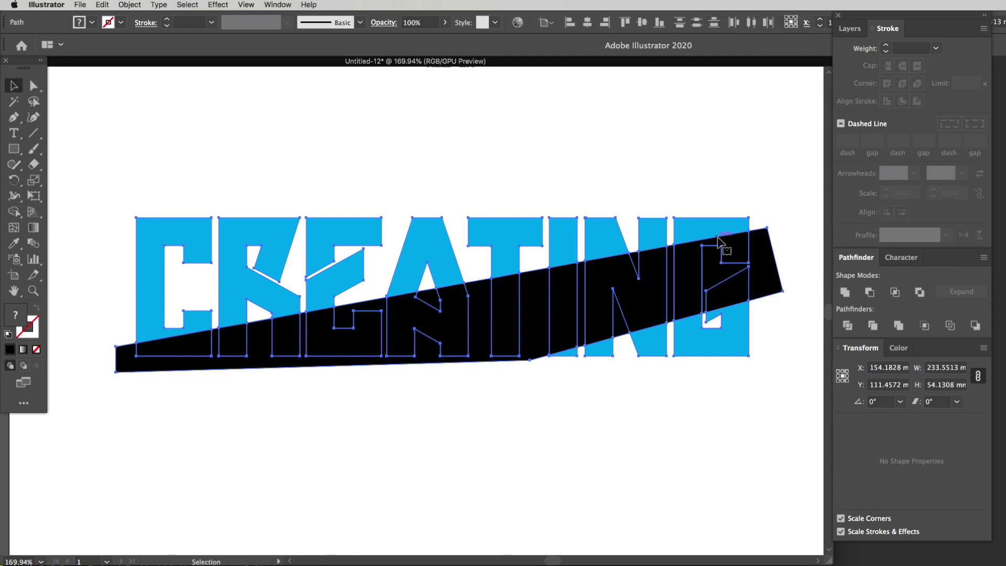
Step: Test the separation by moving the I's upper blue piece about 15 mm upward, and undo the move
left_click(562, 202)
left_click_drag(564, 259, 564, 216)
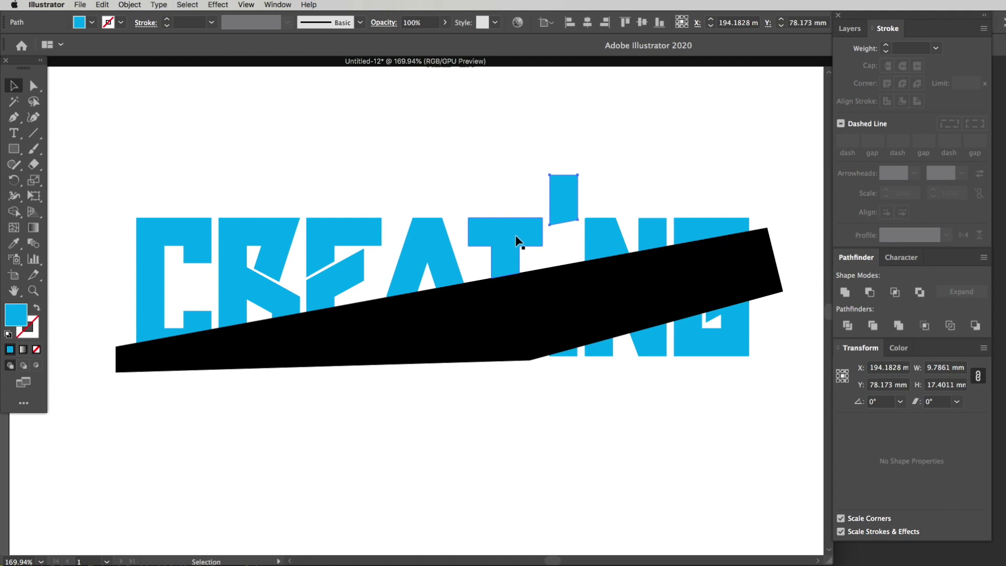
key("super+z")
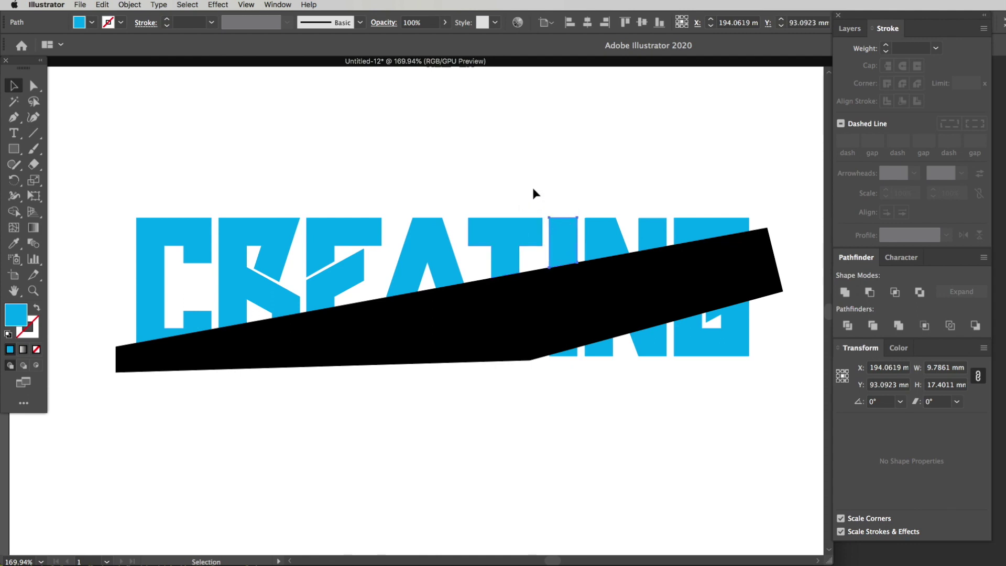
left_click(532, 183)
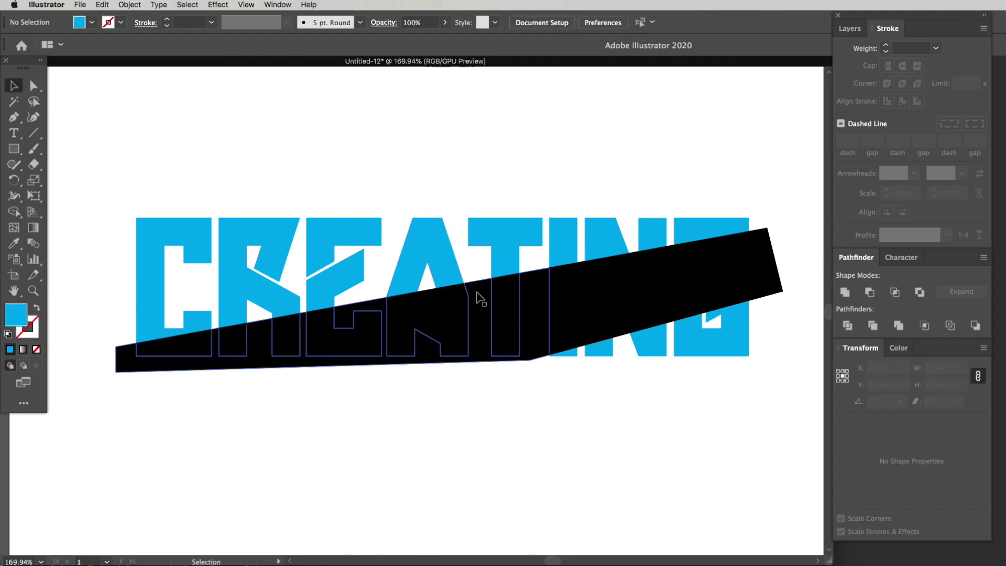
left_click(128, 4)
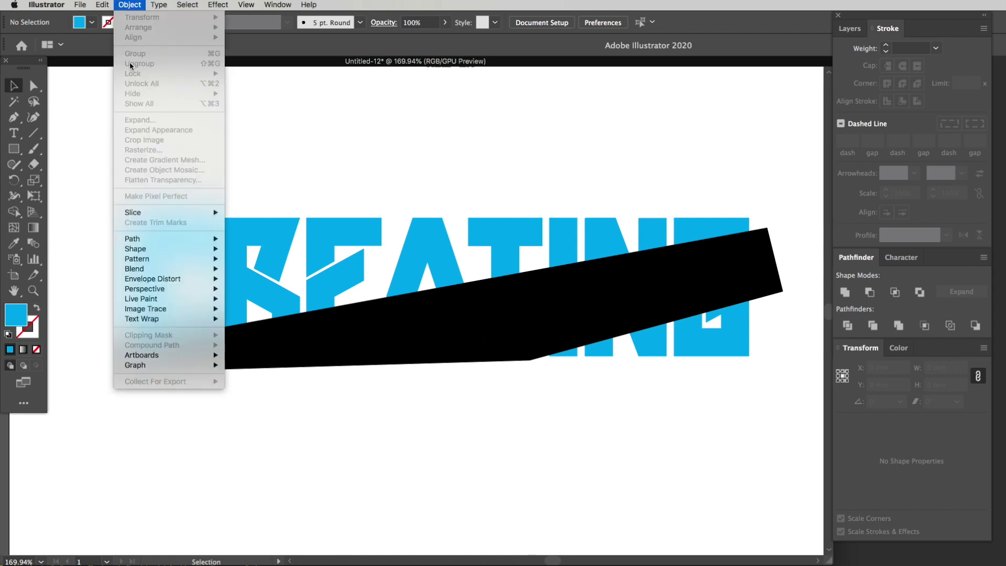
left_click(246, 75)
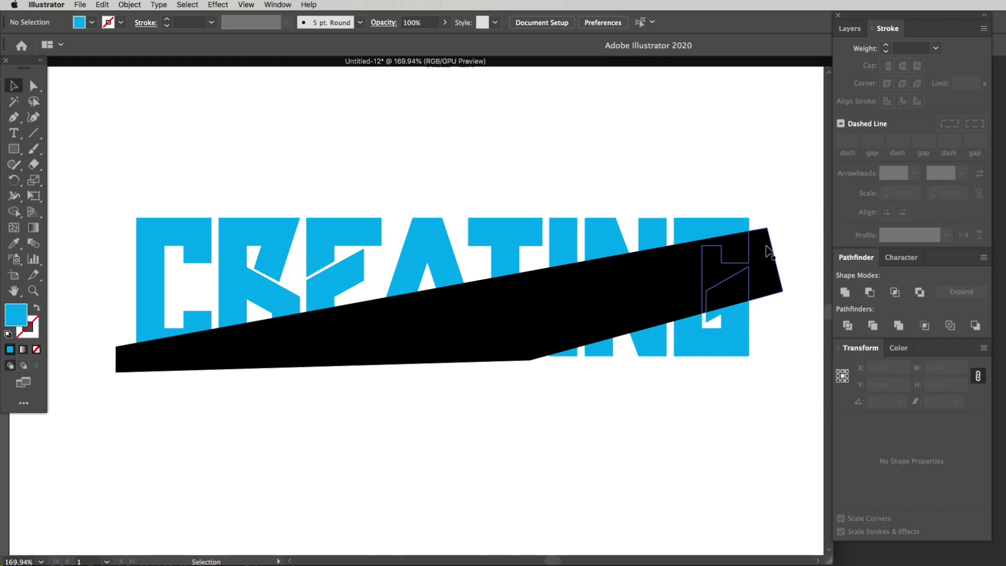
Step: Delete the black band pieces outside the letters, including those beyond the G, between the letters and inside the A's counter
left_click(714, 292)
key("Delete")
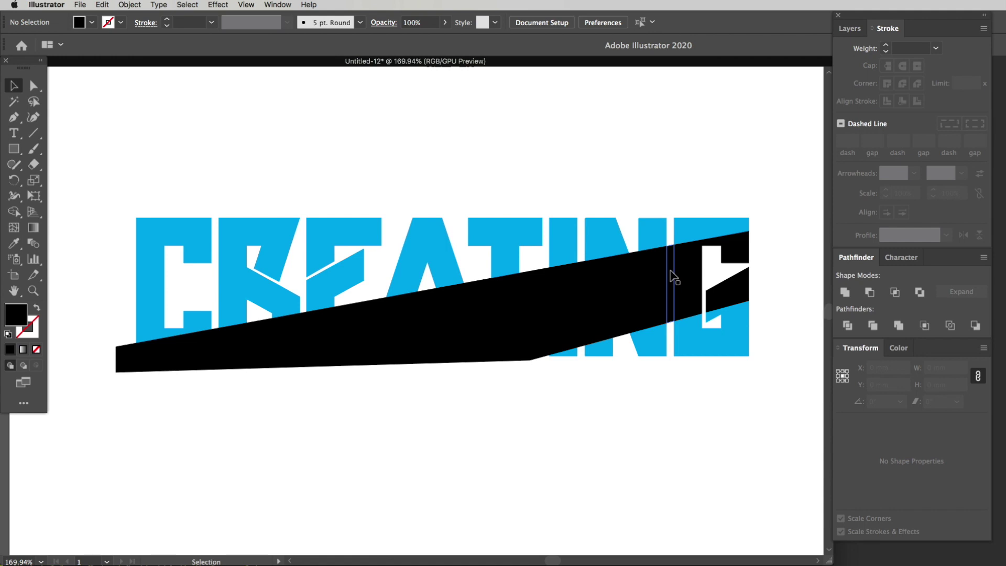
left_click(672, 285)
key("Delete")
left_click(635, 309)
key("Delete")
left_click(530, 285)
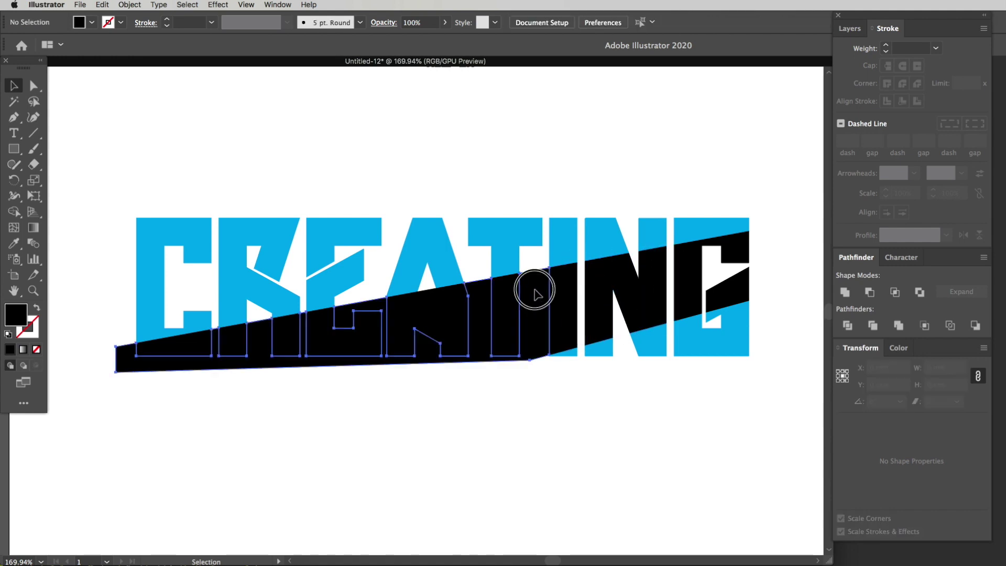
key("Delete")
left_click(427, 300)
key("Delete")
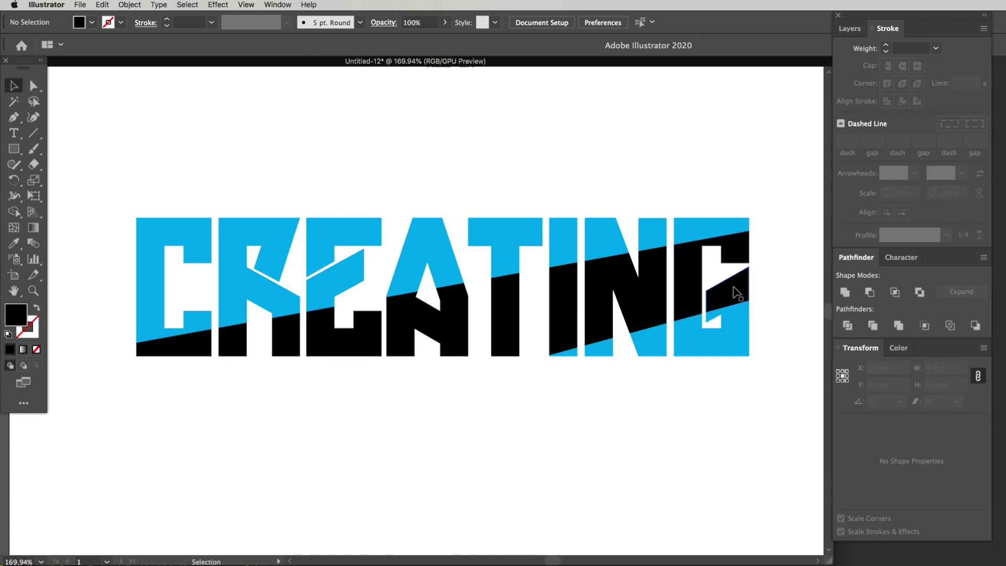
Step: Try moving the black middle piece of the I slightly to the left, and restore its position
left_click(556, 301)
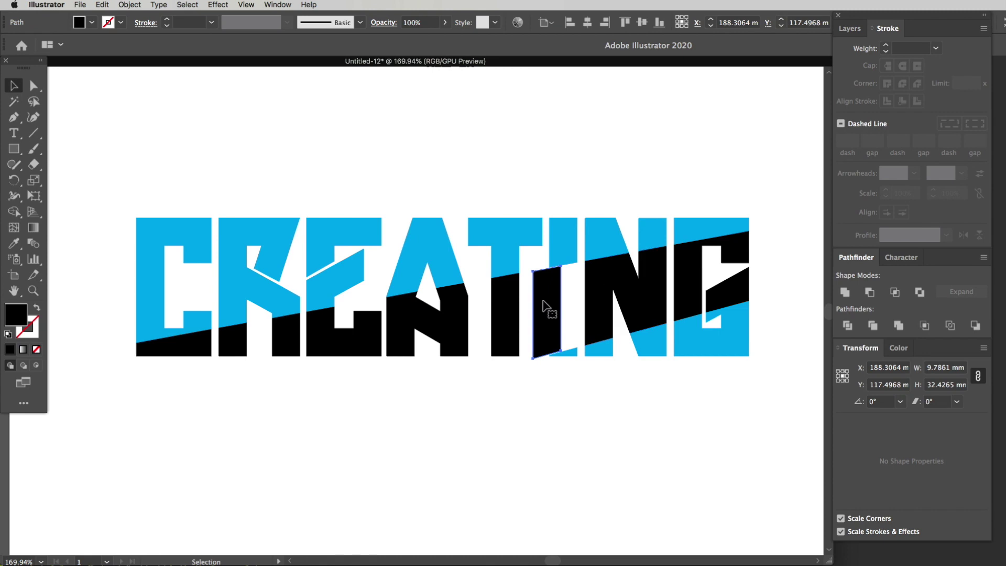
mouse_move(561, 298)
left_mouse_down()
mouse_move(538, 297)
mouse_move(557, 292)
left_mouse_up()
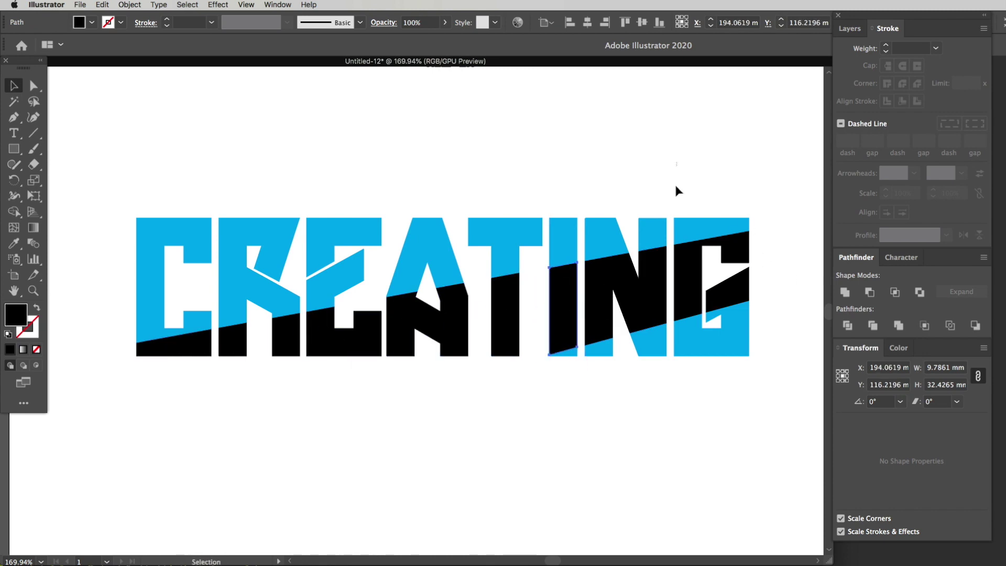
Step: Unite the lower blue pieces of the I, N and G into a single object
left_click(677, 221)
left_click(769, 173)
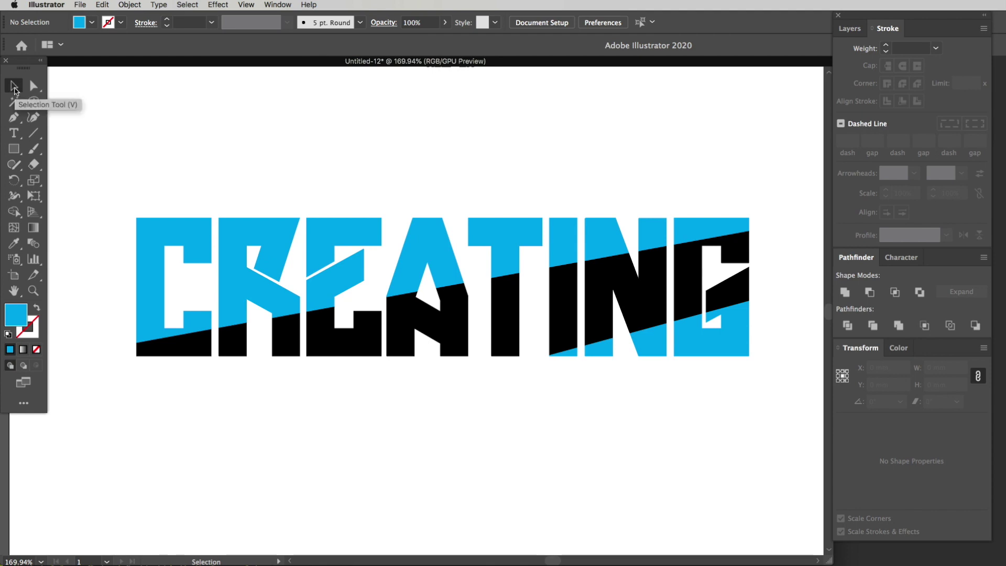
left_click_drag(773, 394, 574, 358)
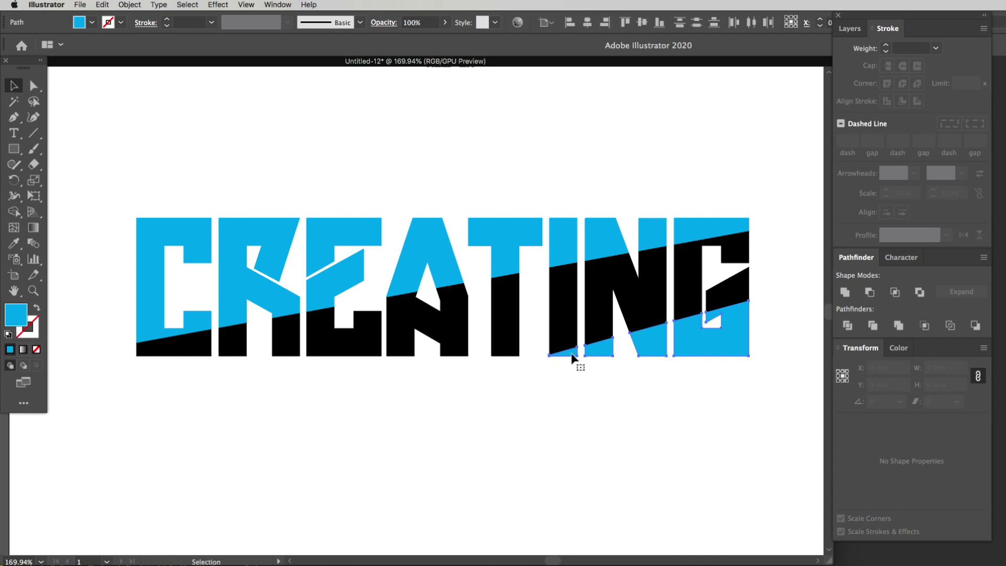
left_click(845, 292)
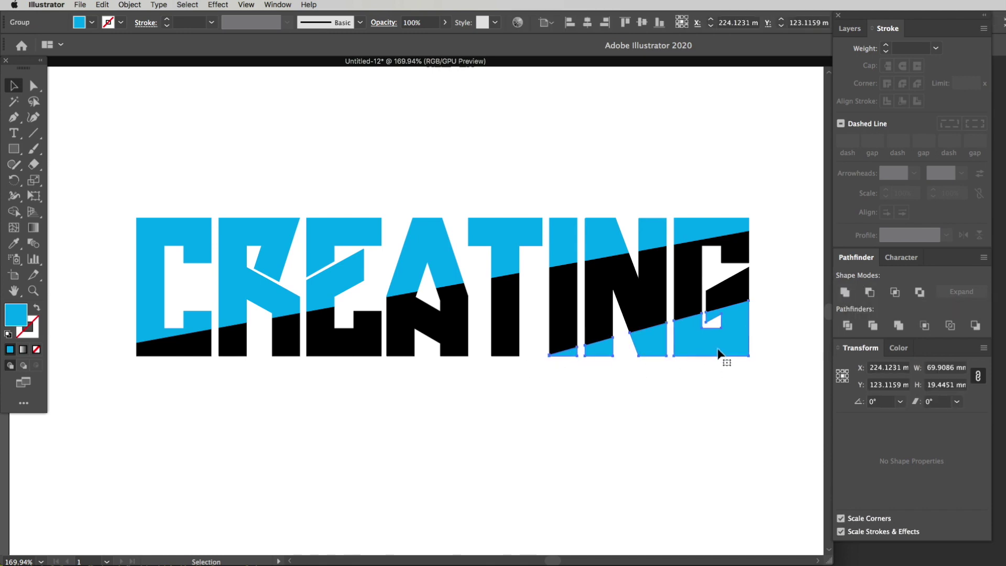
left_click(732, 376)
left_click(733, 339)
left_click(667, 363)
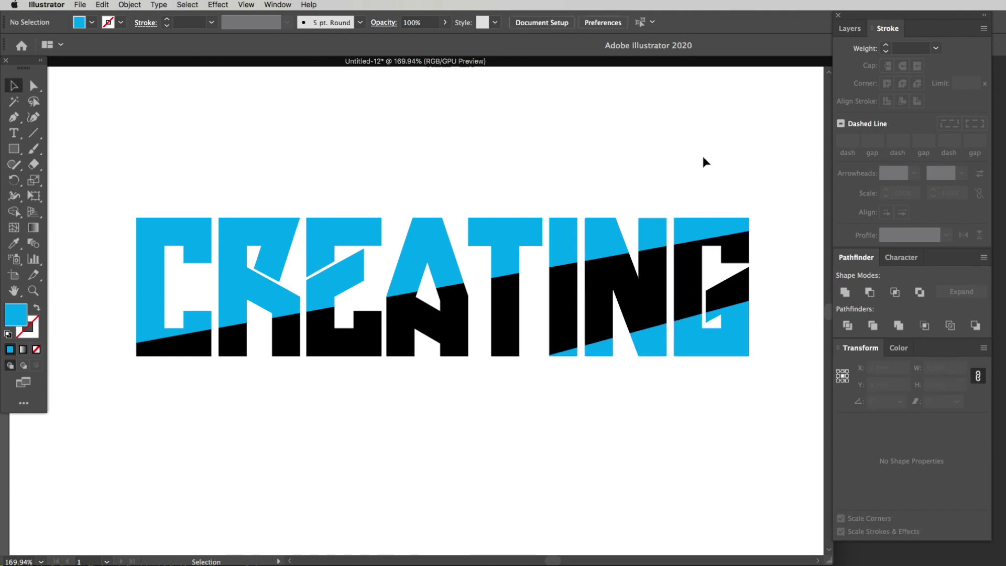
Step: Unite the blue upper pieces across the whole word CREATING into a single object
left_click_drag(690, 169, 172, 227)
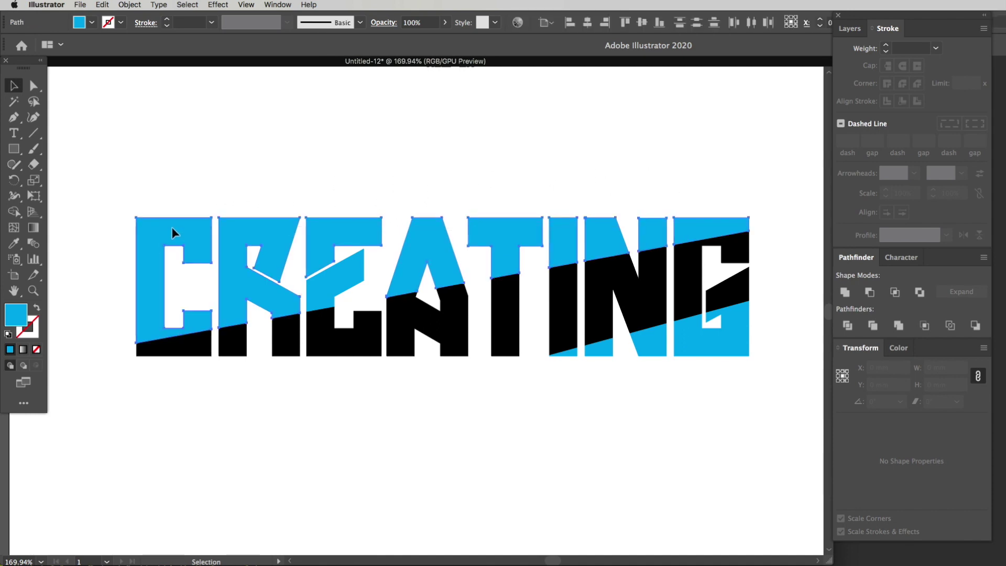
left_click(848, 295)
left_click(763, 286)
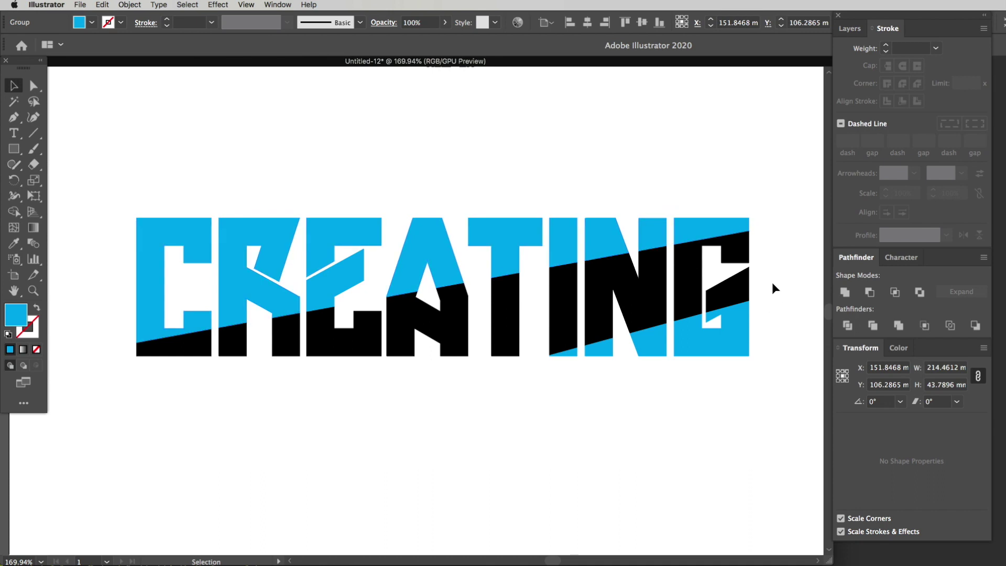
Step: Select every black piece from the C through the G and unite them into a single object
left_click_drag(183, 381, 518, 383)
left_click_drag(524, 333, 526, 347)
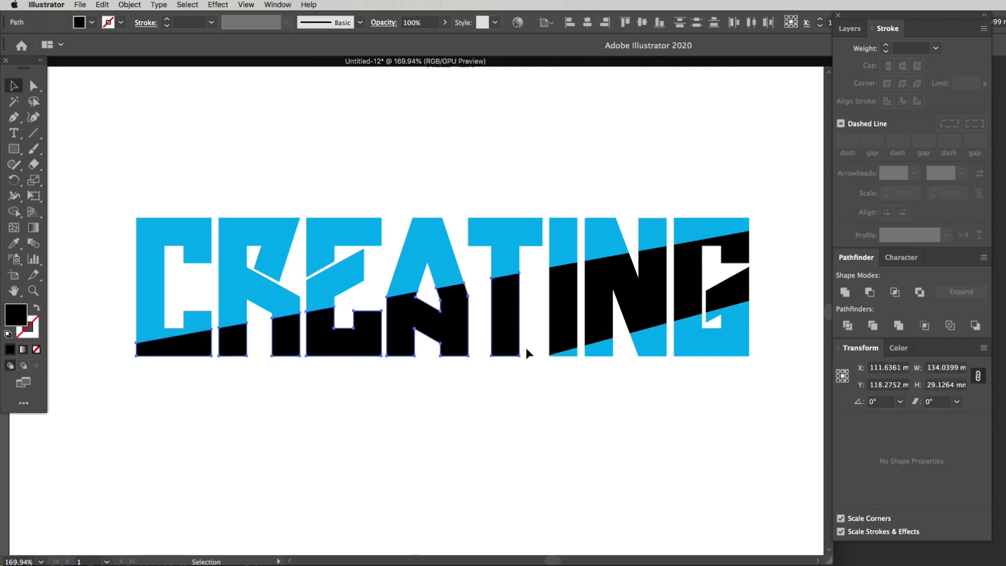
left_click_drag(533, 281, 769, 291)
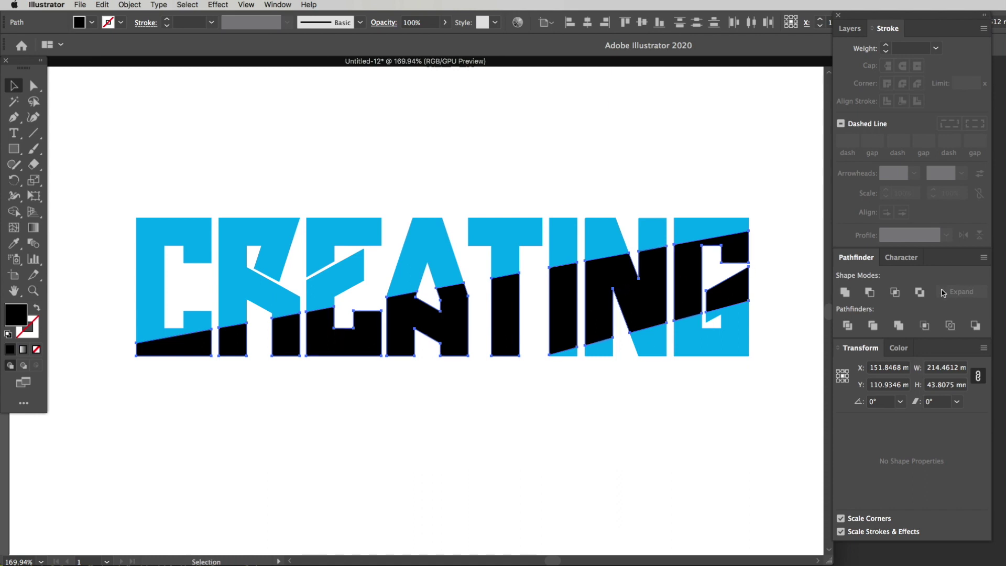
left_click(846, 292)
Step: Test the separation by moving the black and lower blue sections away from the word, and undo the moves
left_click_drag(651, 297, 686, 265)
key("super+z")
left_click_drag(715, 344, 703, 407)
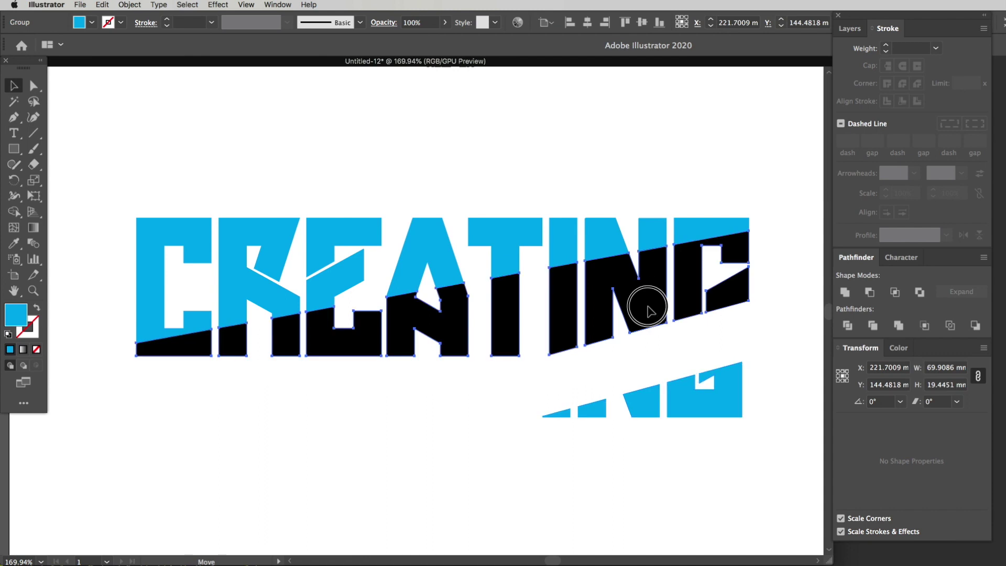
left_click_drag(645, 306, 608, 342)
left_click(616, 238)
left_click(351, 291)
key("super+z")
key("super+z")
left_click(611, 418)
Step: Unite the E's separate blue piece with the upper blue section, and try moving that section about 22 mm upward
left_click(338, 275)
left_click(324, 237, "shift")
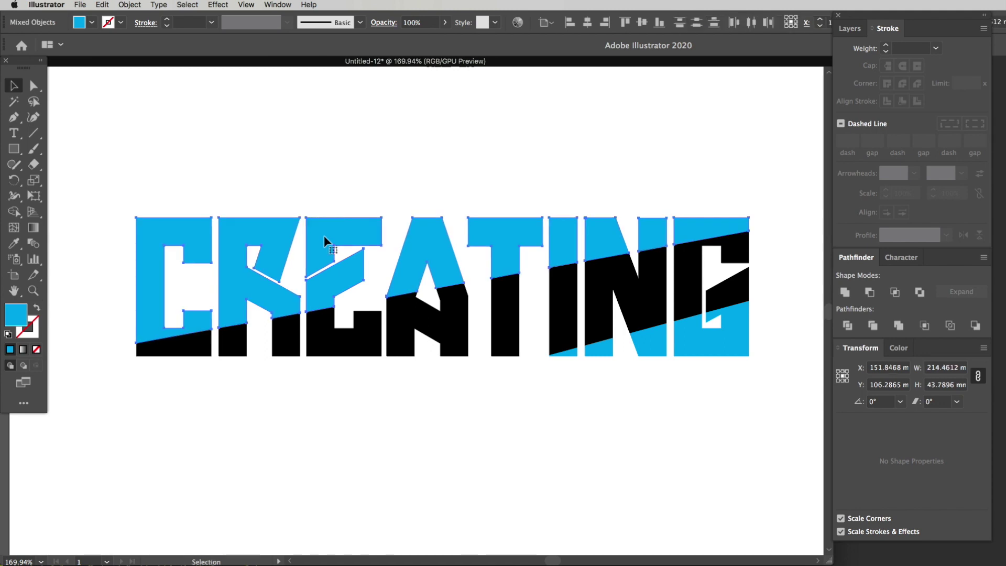
left_click(845, 292)
left_click(668, 402)
left_click_drag(589, 262, 534, 234)
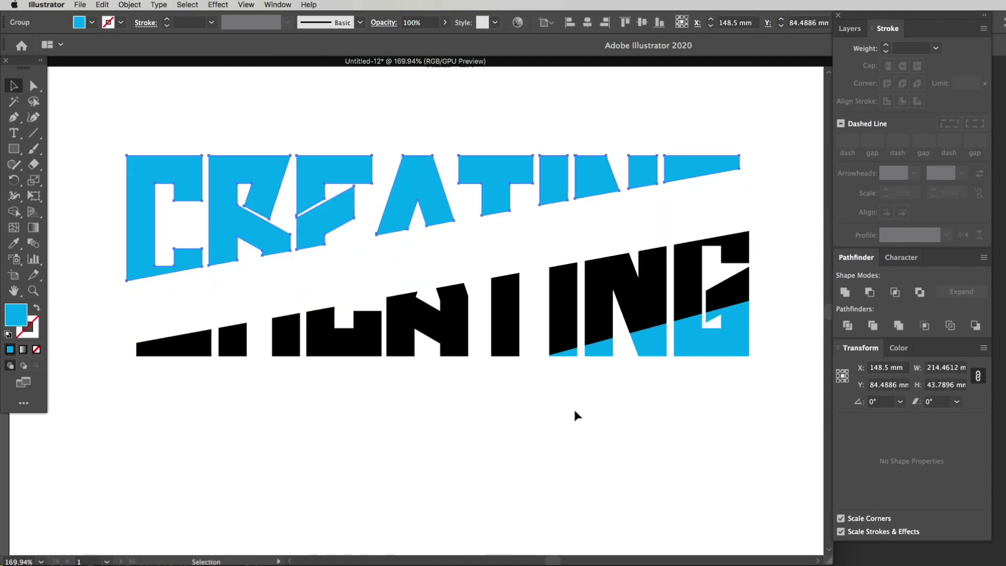
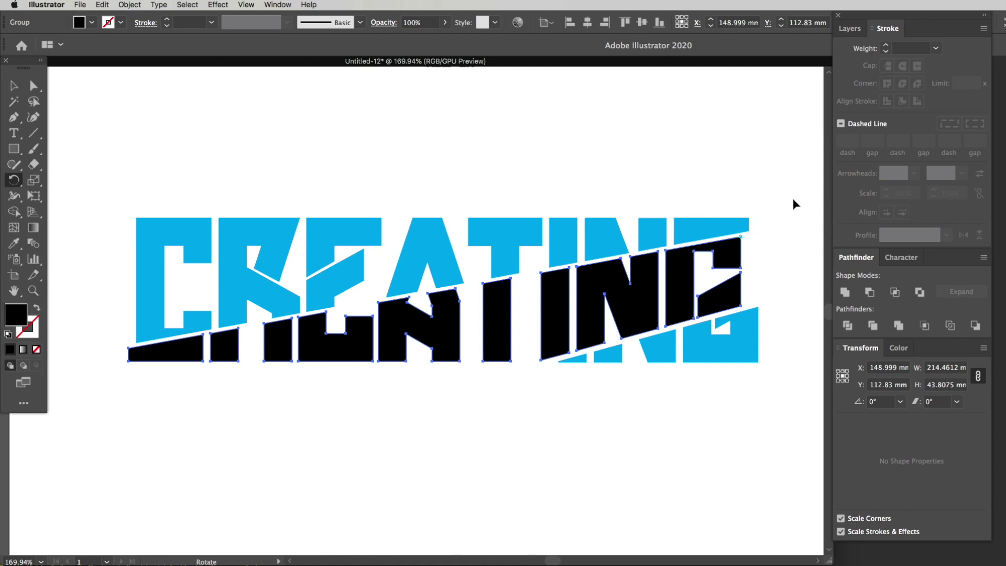
Step: Rotate the black middle section about 0.27° counterclockwise and nudge it slightly up and to the left
mouse_move(791, 209)
left_mouse_down()
mouse_move(793, 195)
mouse_move(791, 212)
left_mouse_up()
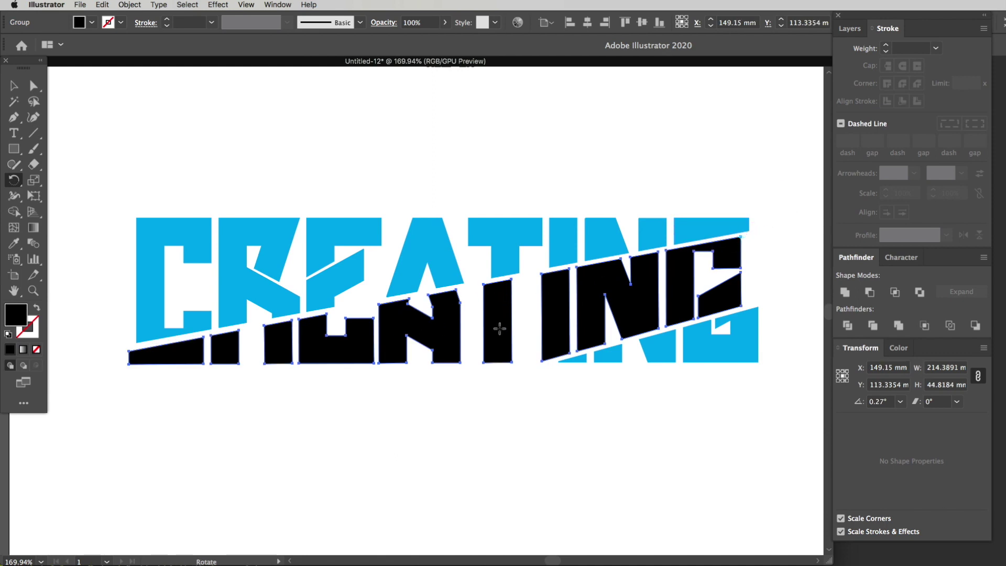
key("v")
left_click(731, 258)
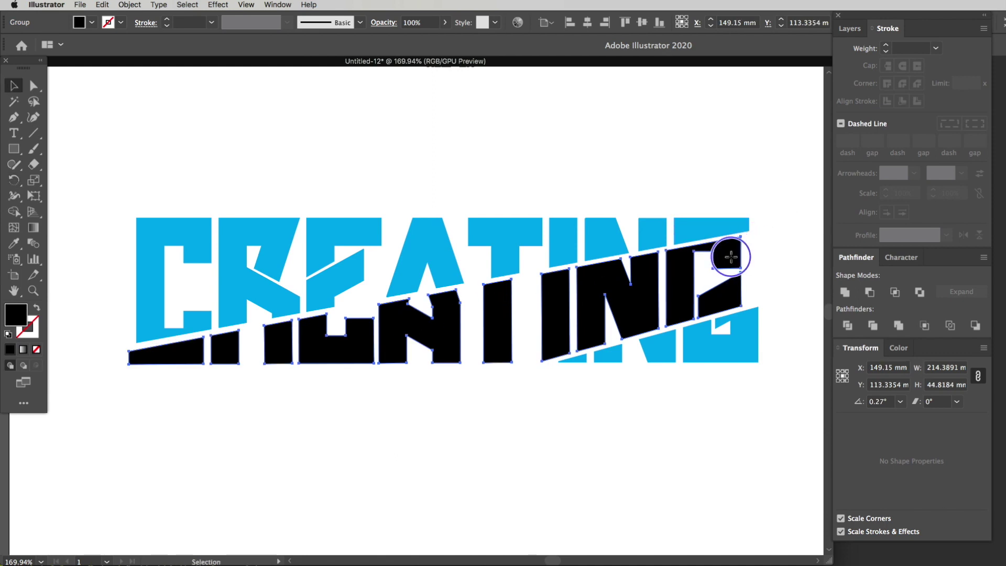
left_click_drag(732, 258, 727, 245)
left_click(771, 263)
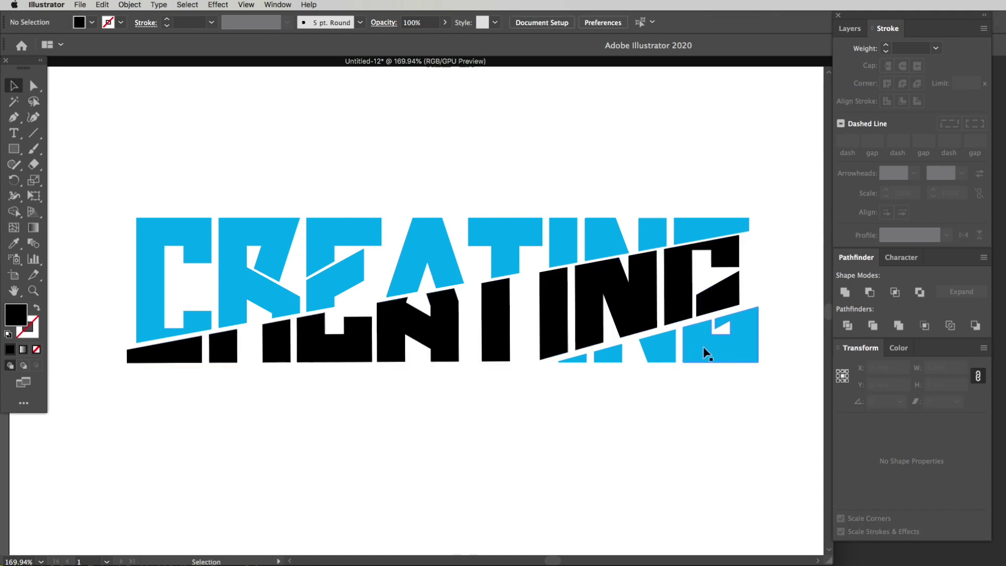
Step: Move the lower blue section about 3 mm left and rotate it about 1.9° clockwise around its left tip
left_click_drag(704, 348, 696, 350)
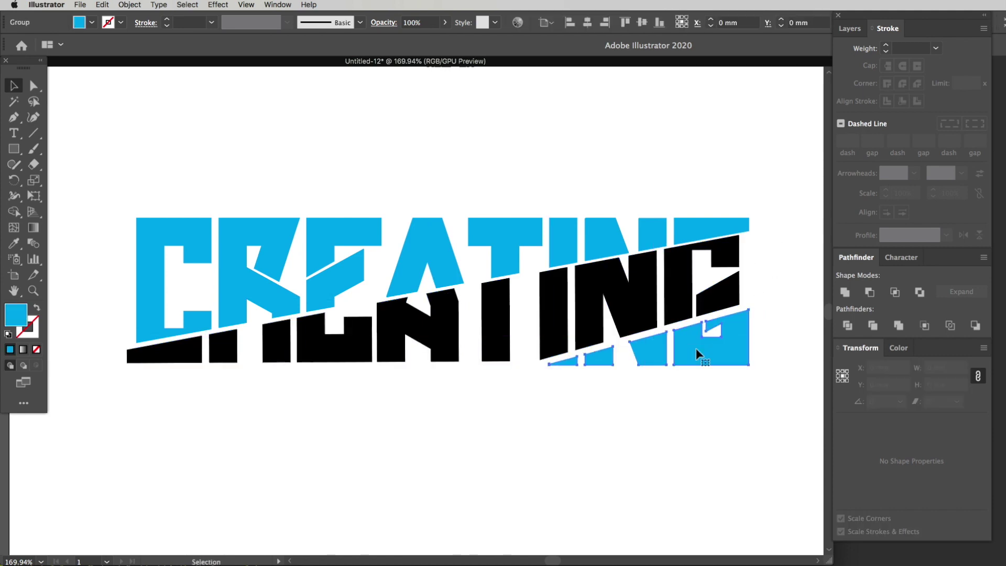
key("r")
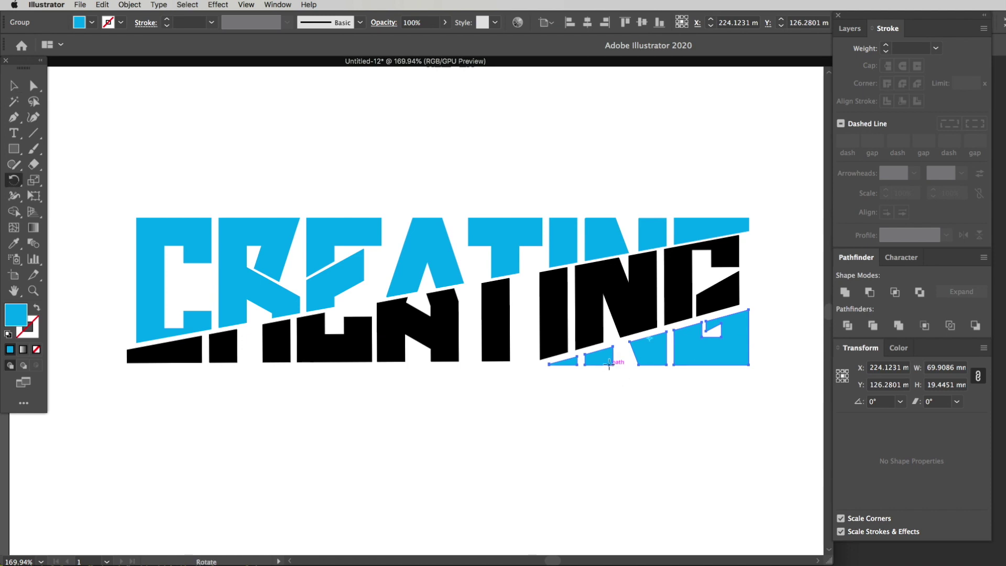
left_click_drag(652, 338, 564, 355)
key("cmd+z")
left_click(650, 338)
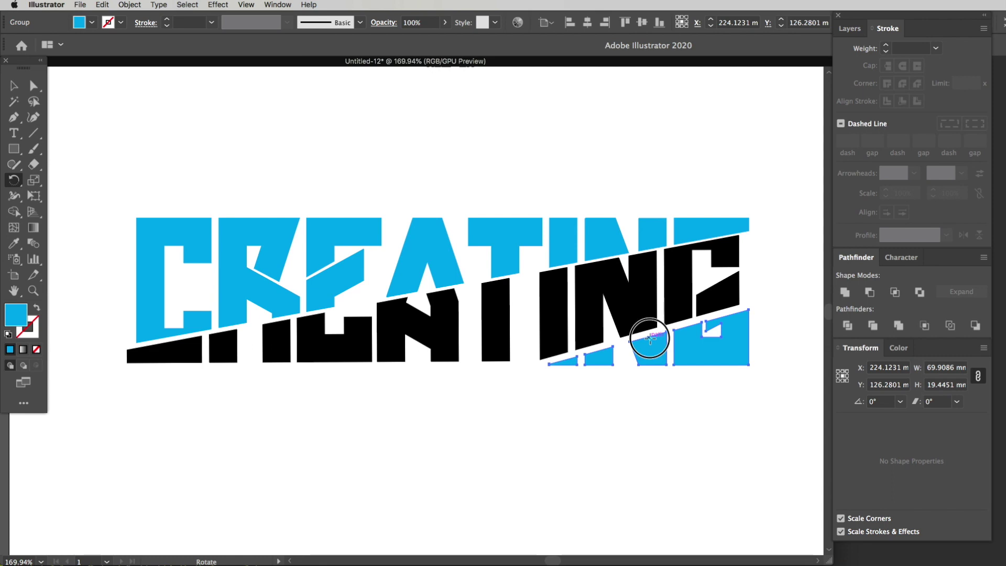
left_click(652, 346)
left_click(550, 362)
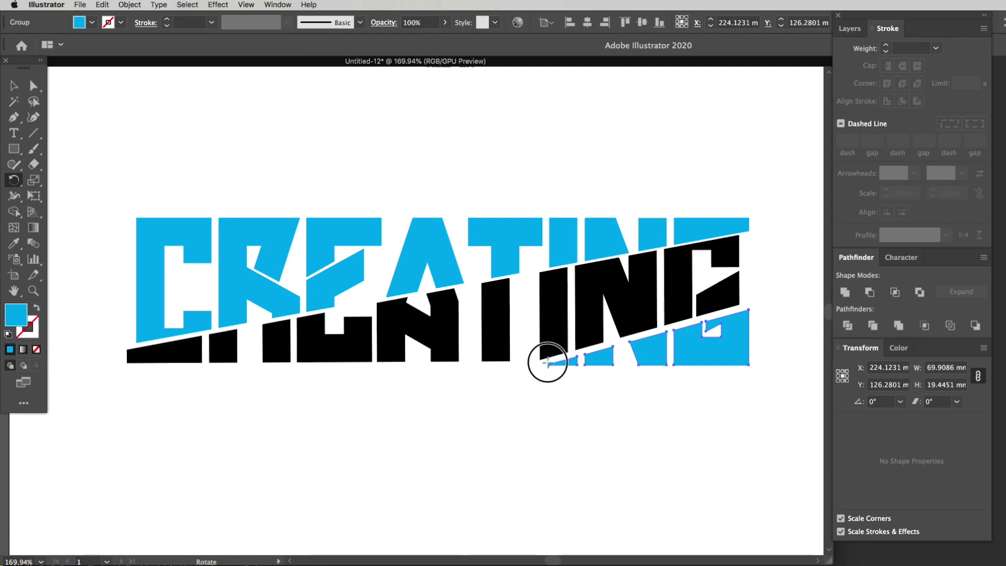
left_click_drag(766, 287, 769, 290)
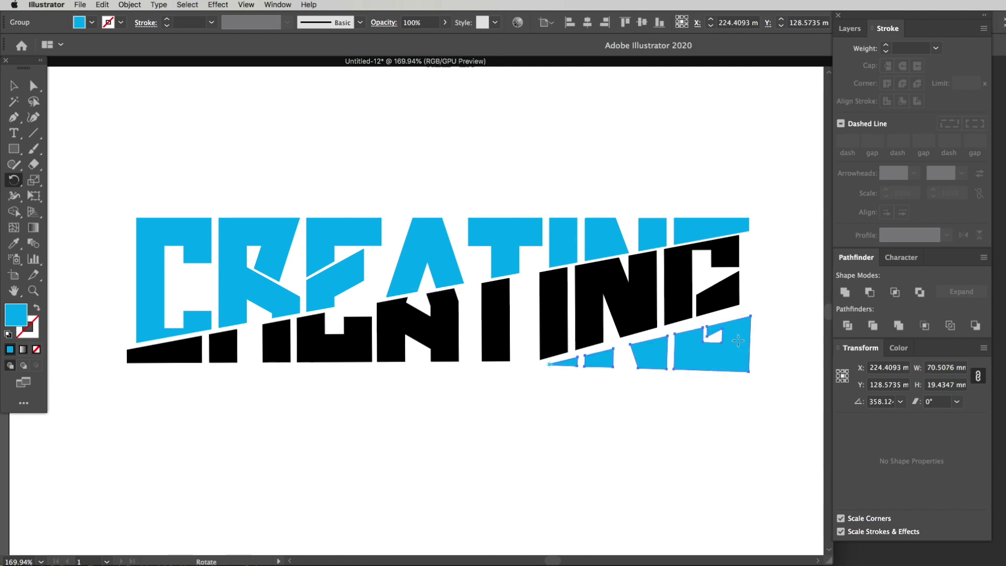
Step: Shift the lower blue section about 2.4 mm further left and rotate it about 1.2° counterclockwise around its left tip
left_click(697, 355)
key("v")
left_click(690, 358)
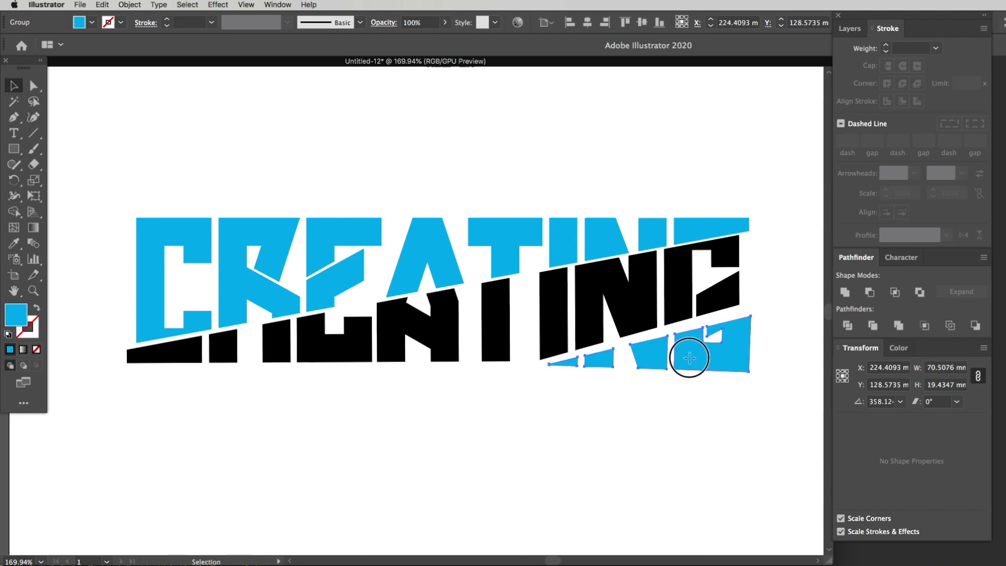
left_click_drag(690, 358, 682, 357)
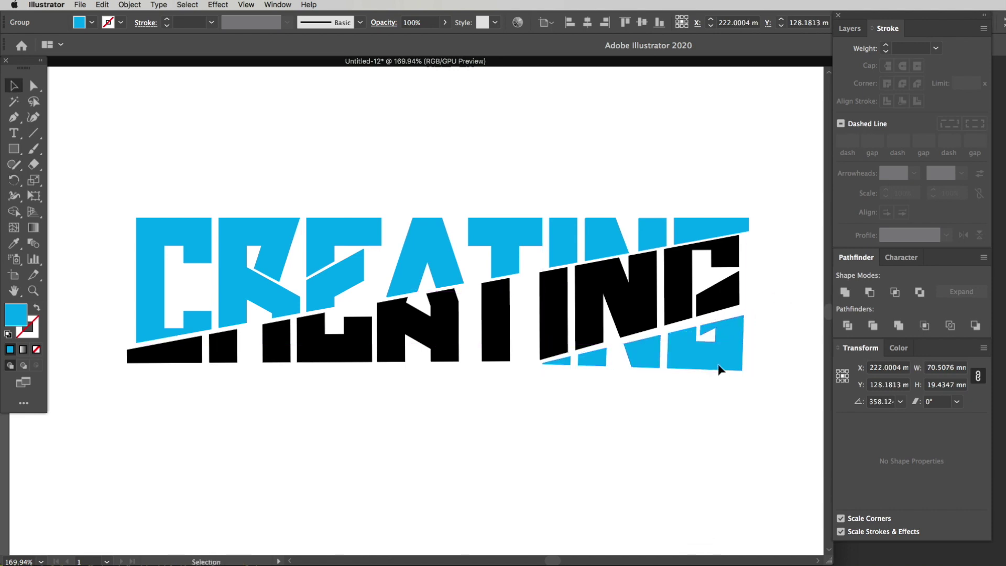
key("r")
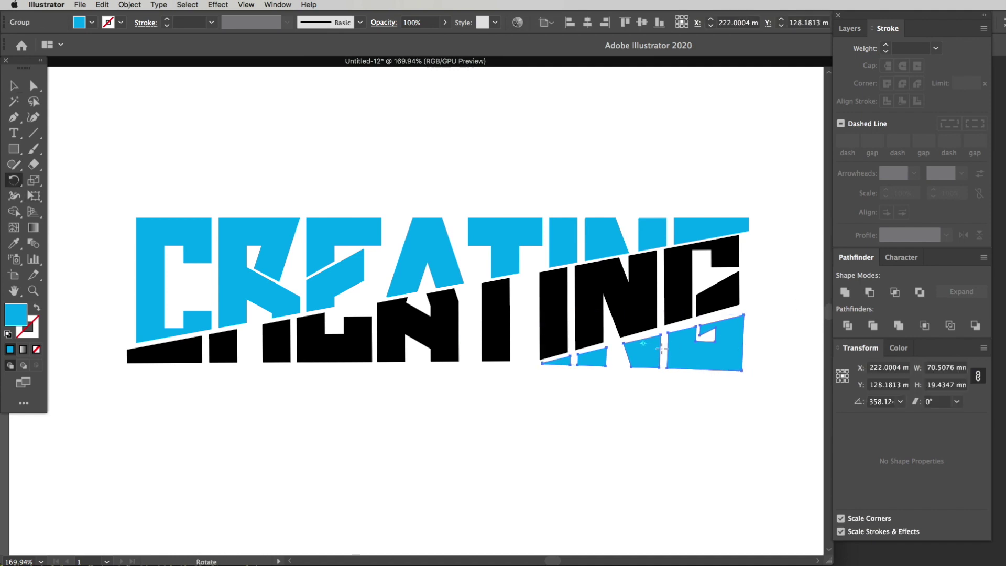
left_click(542, 363)
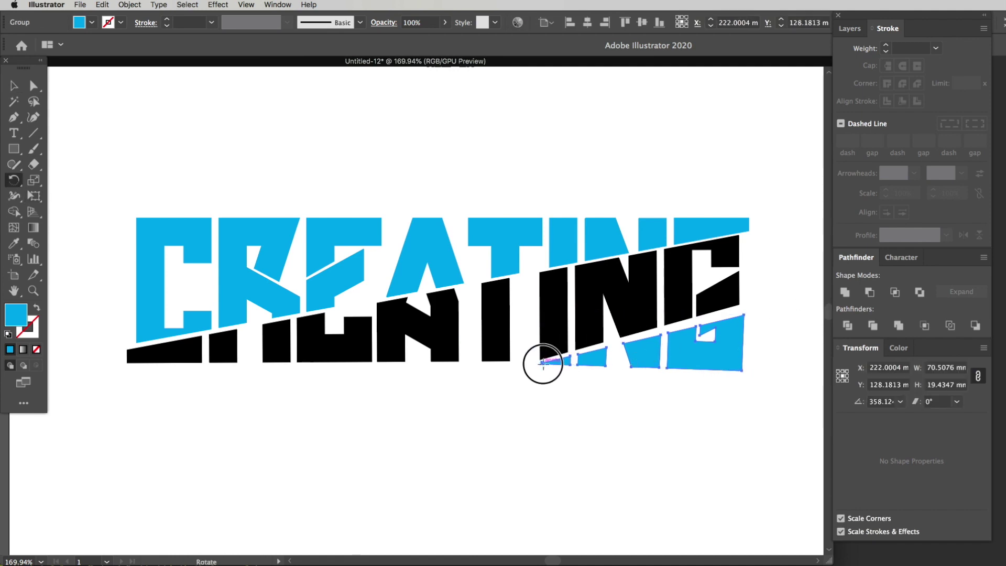
left_click_drag(779, 394, 781, 389)
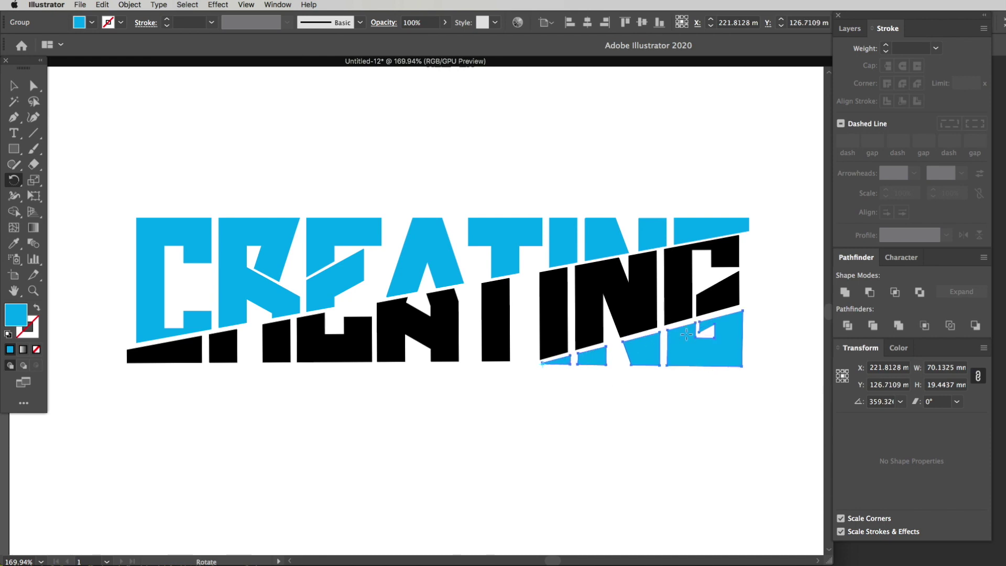
key("v")
left_click(778, 272)
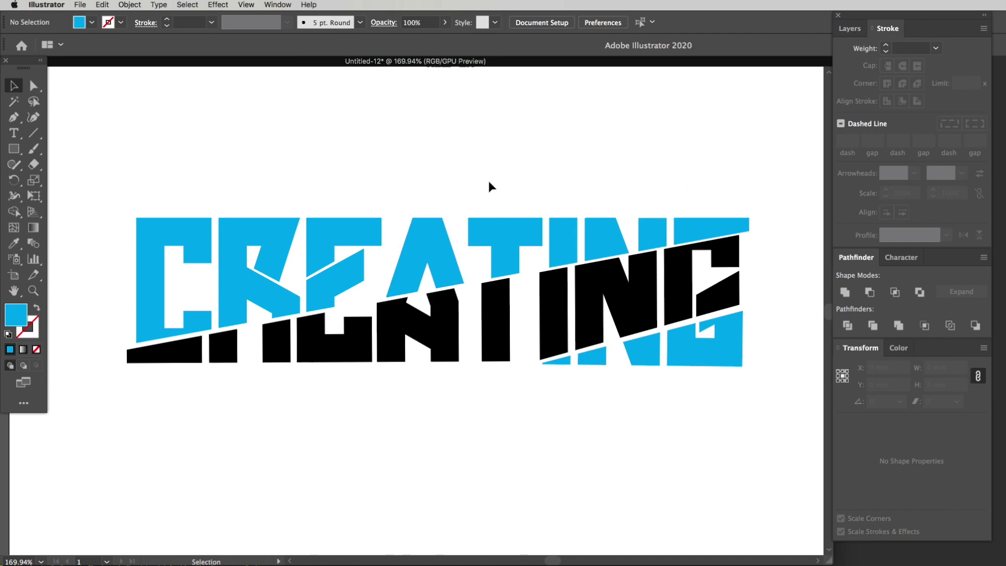
Step: Draw a thin closed diagonal wedge about 125 mm wide and 31 mm high across the upper letters with the Pen tool
key("p")
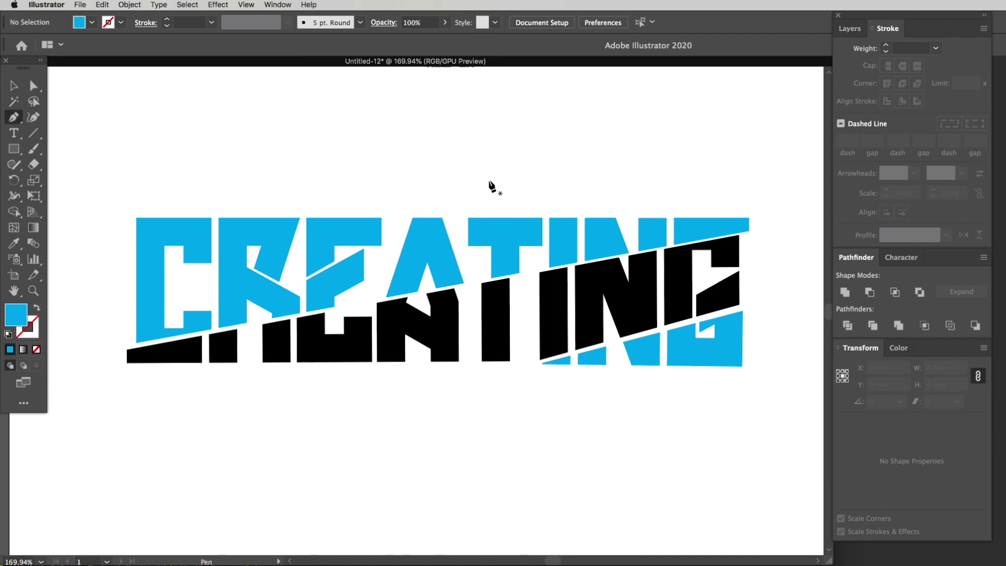
left_click(526, 164)
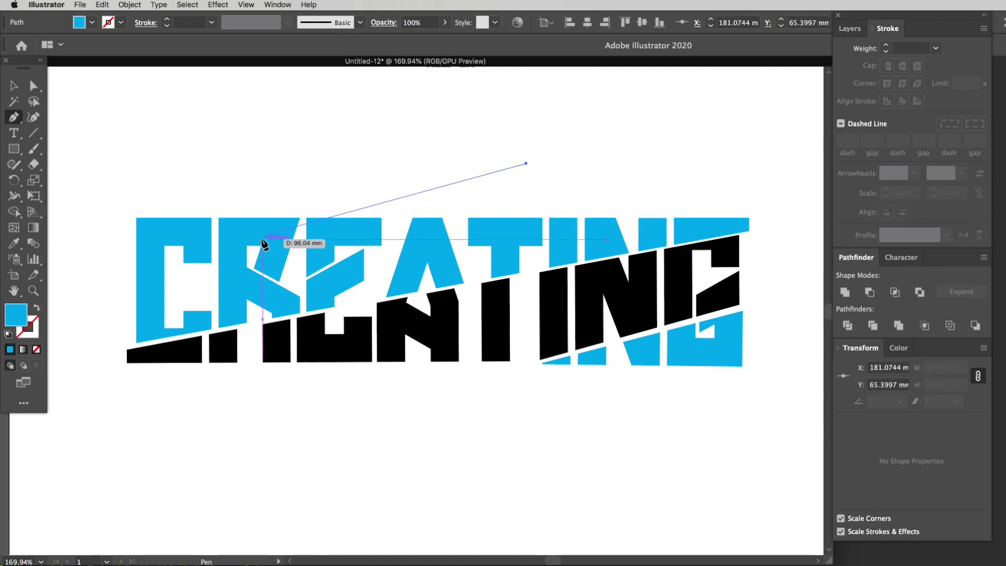
left_click(174, 252)
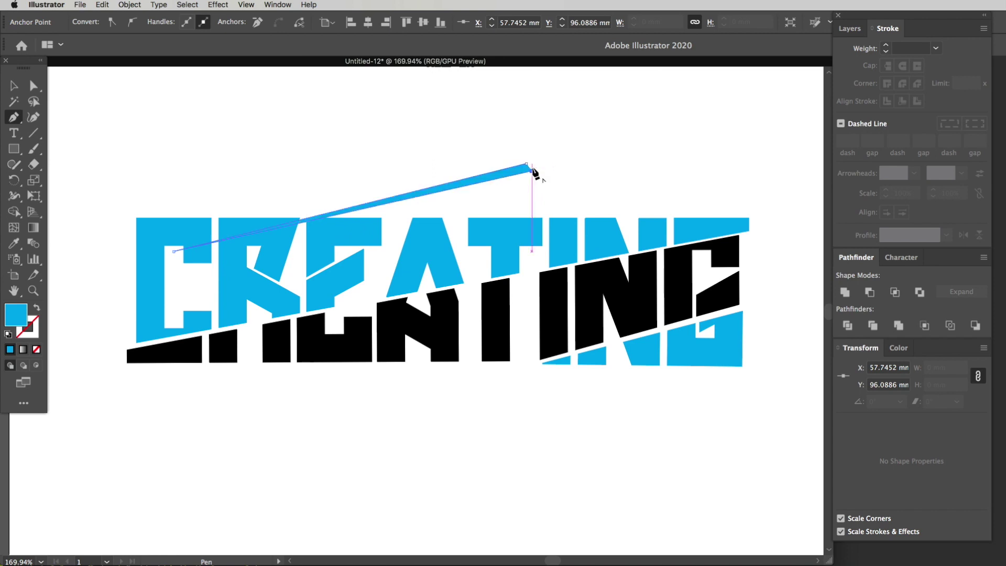
left_click(527, 164)
Step: Reposition the wedge a little to the right above the letters and rotate it about 1.6° clockwise
key("v")
left_click_drag(519, 174, 539, 183)
key("r")
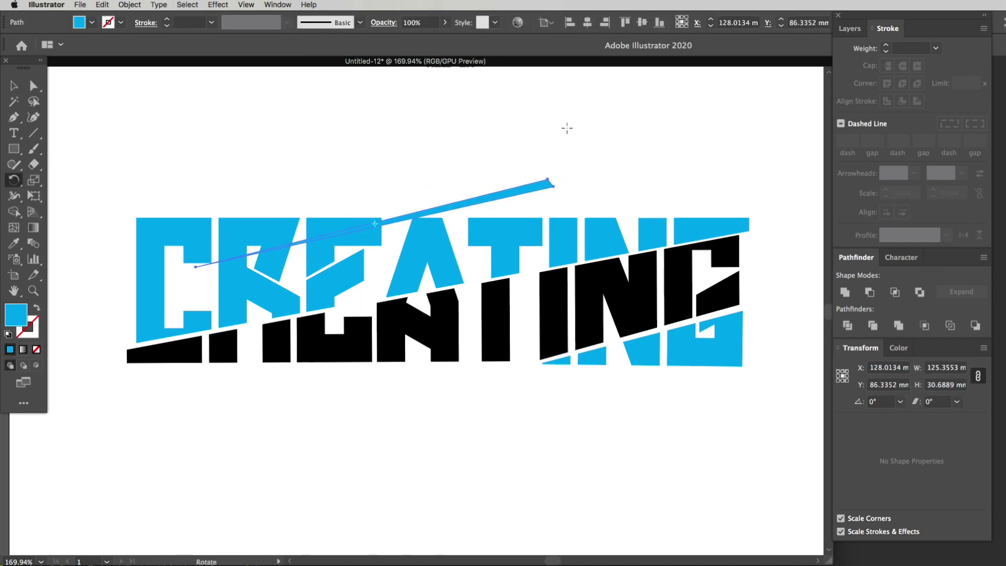
mouse_move(567, 128)
left_mouse_down()
mouse_move(580, 144)
mouse_move(573, 137)
left_mouse_up()
key("v")
mouse_move(516, 198)
left_mouse_down()
mouse_move(517, 184)
mouse_move(527, 184)
left_mouse_up()
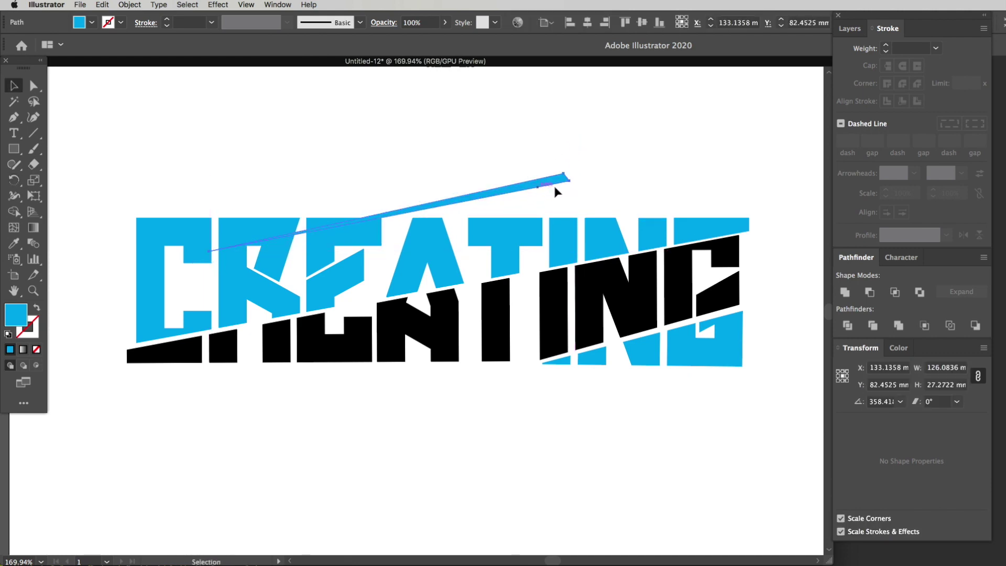
Step: Display the colour swatches docked with Pathfinder and Character, and fill the diagonal wedge with yellow
left_click(278, 5)
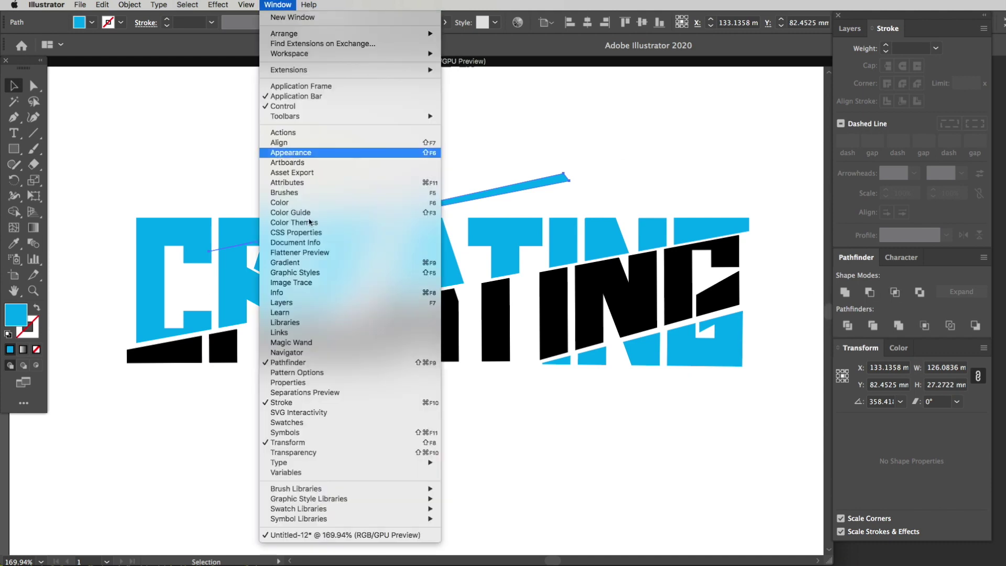
left_click(297, 423)
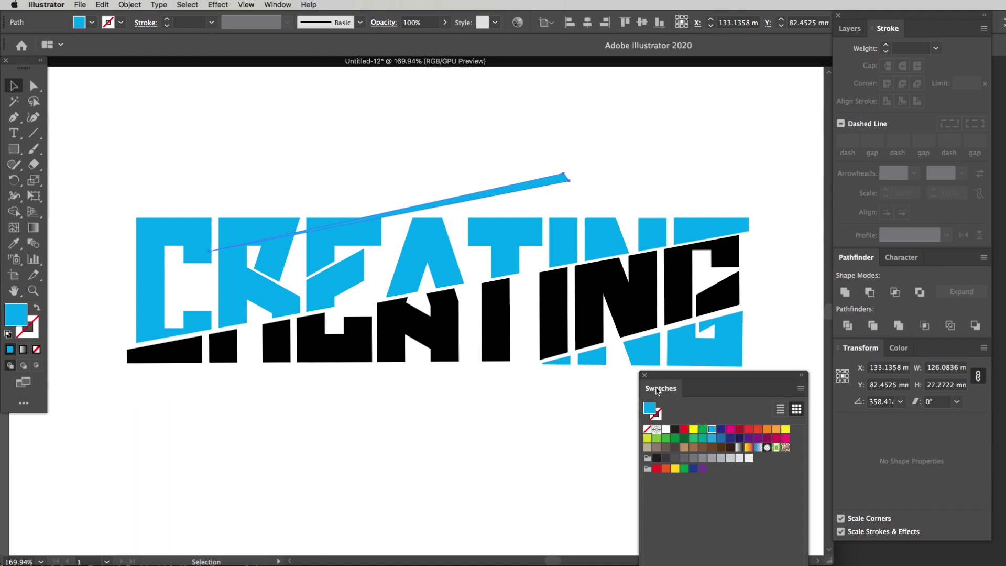
left_click_drag(657, 391, 940, 277)
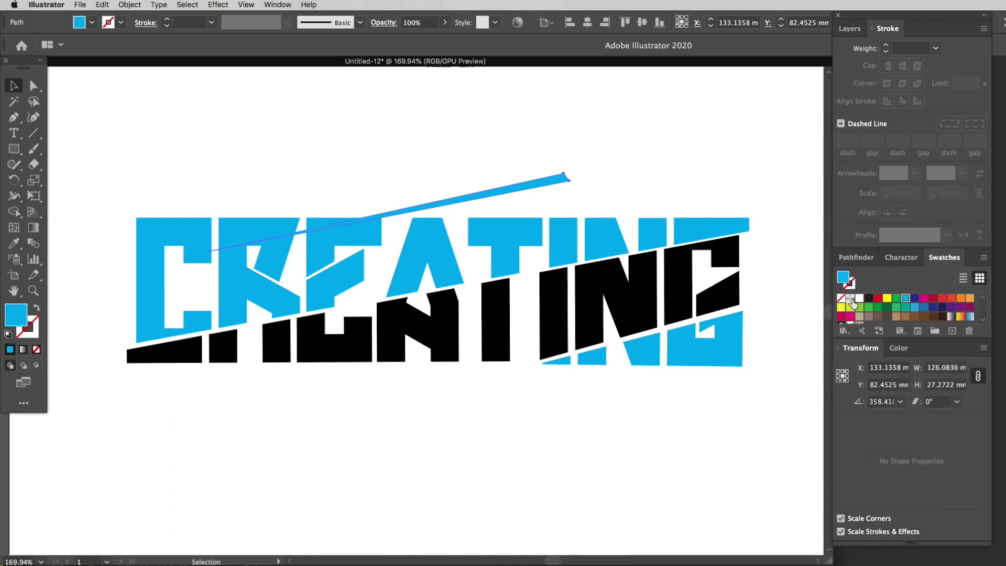
left_click(888, 299)
left_click(563, 197)
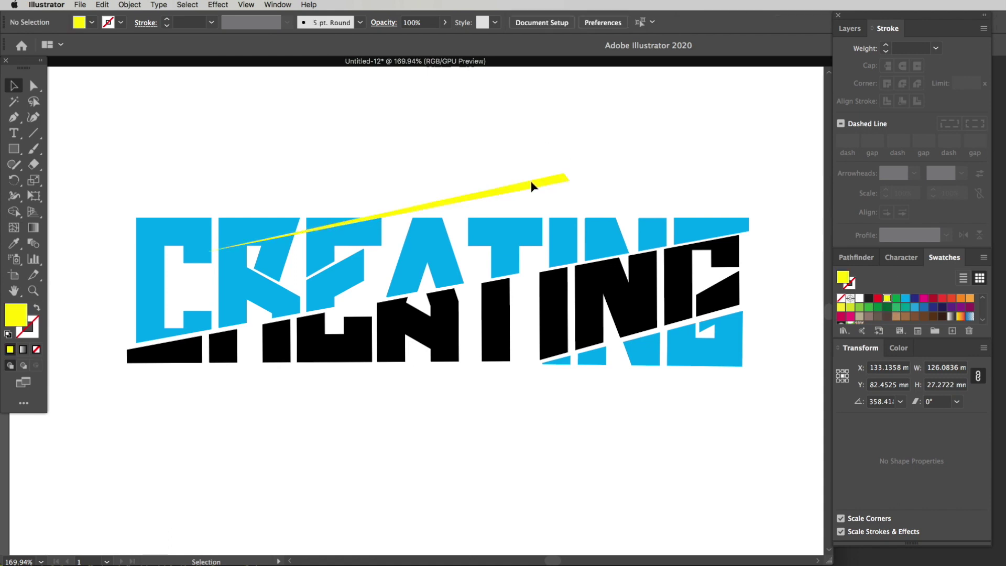
Step: Duplicate the yellow wedge twice, placing one copy to its right above the letters and another across the lower blue section at the G
left_click_drag(516, 190, 639, 178)
left_click(530, 176)
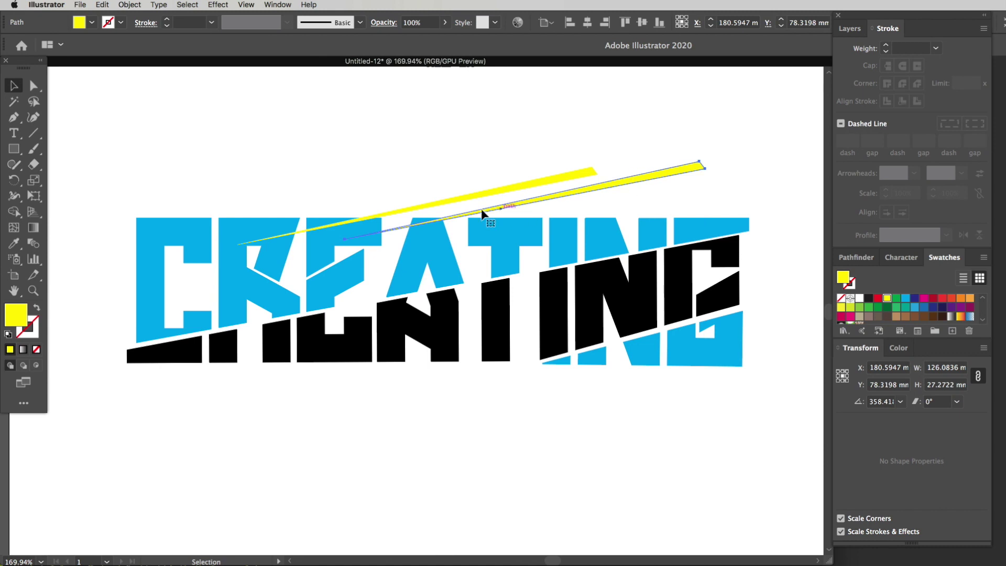
left_click_drag(680, 328, 499, 302)
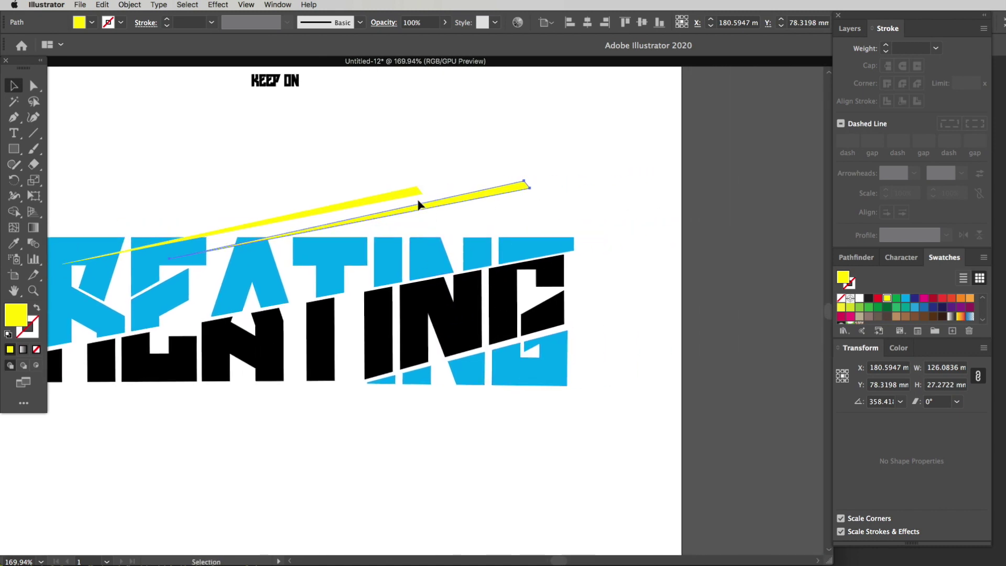
left_click_drag(419, 205, 697, 321)
left_click(640, 393)
scroll(720, 342, "left", 5)
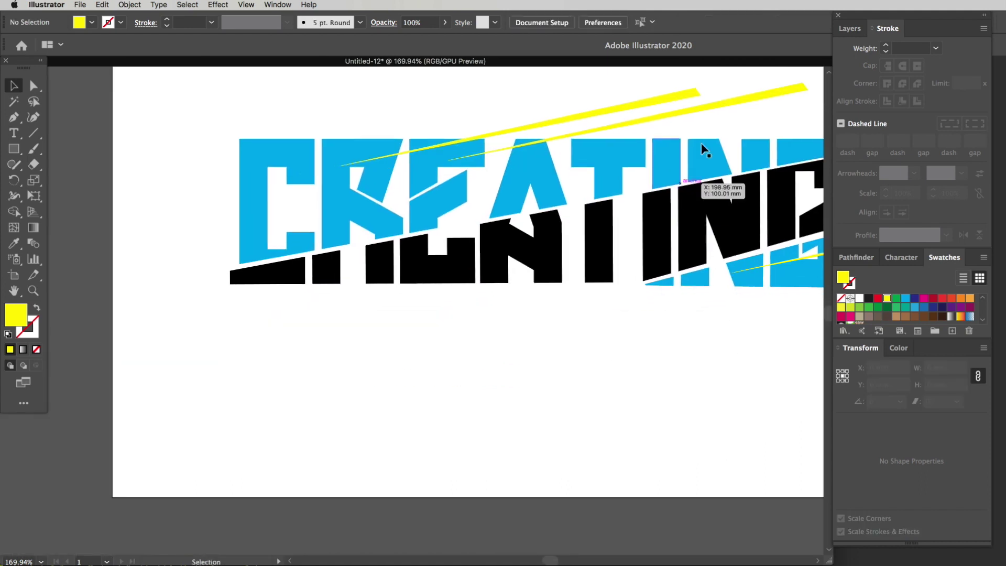
Step: Copy an upper yellow wedge below the lettering, rotate it about half a turn and place it diagonally across the lower black letters
left_click_drag(759, 98, 510, 323)
key("r")
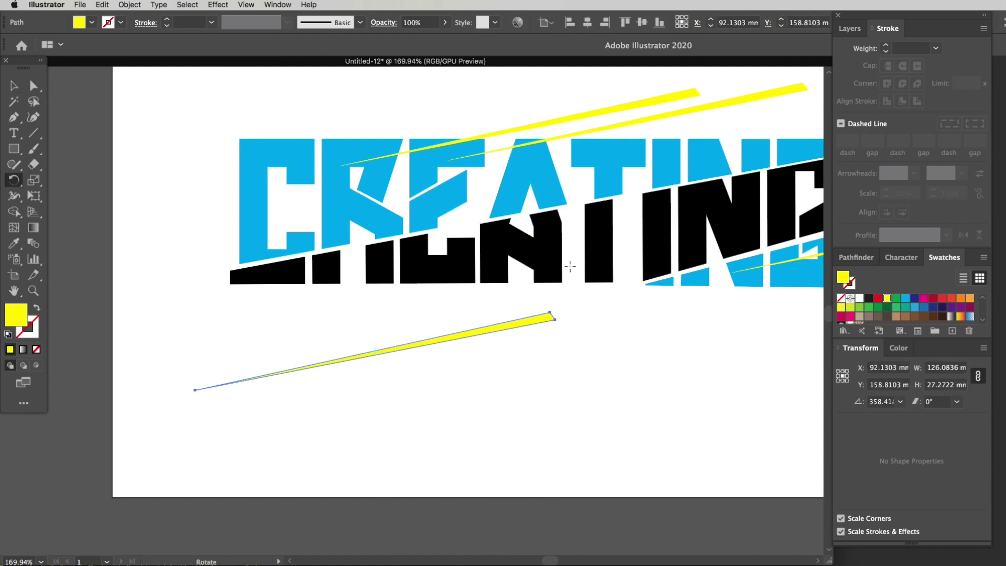
left_click_drag(572, 231, 468, 290)
key("v")
left_click(309, 402)
left_click_drag(519, 315, 379, 361)
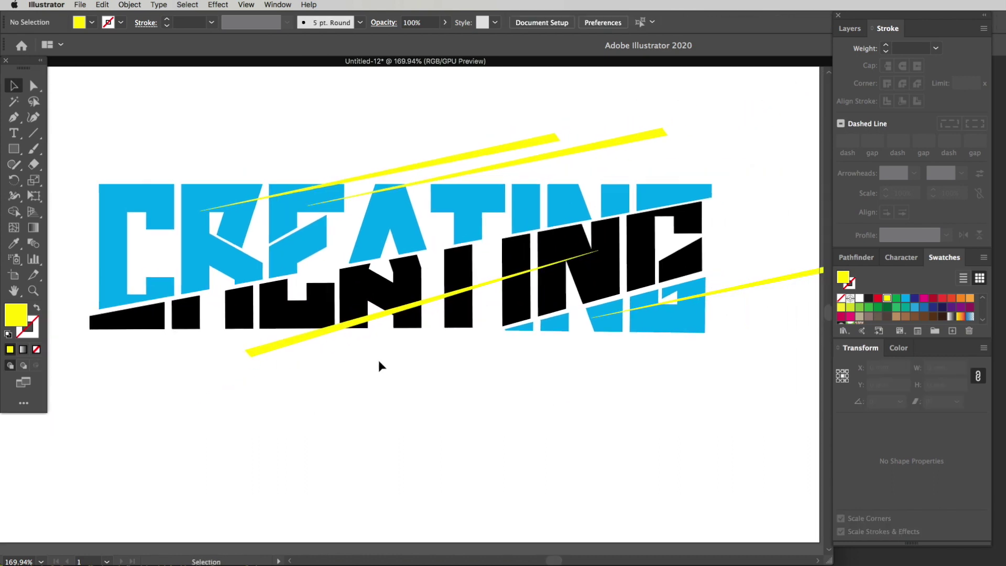
Step: Widen the blunt end of the wedge over the black letters by moving its lower corner point right, and shift the wedge slightly left
key("a")
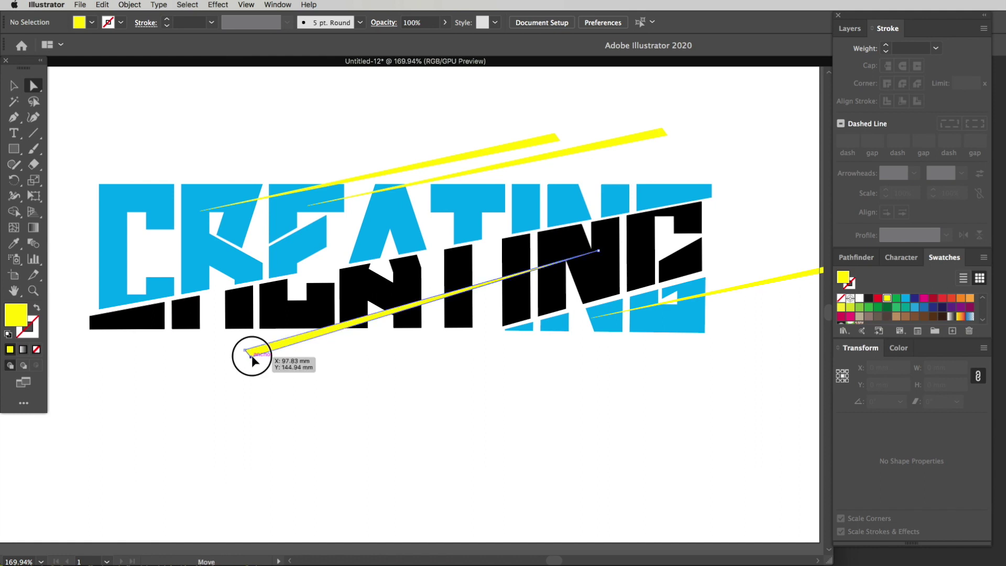
left_click_drag(252, 355, 278, 357)
left_click(283, 371)
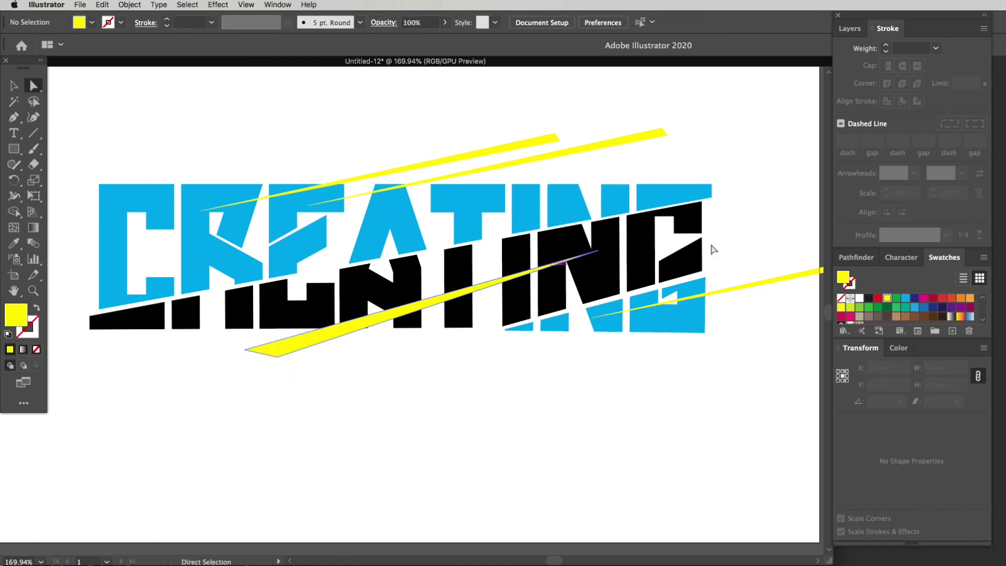
key("v")
left_click(348, 331)
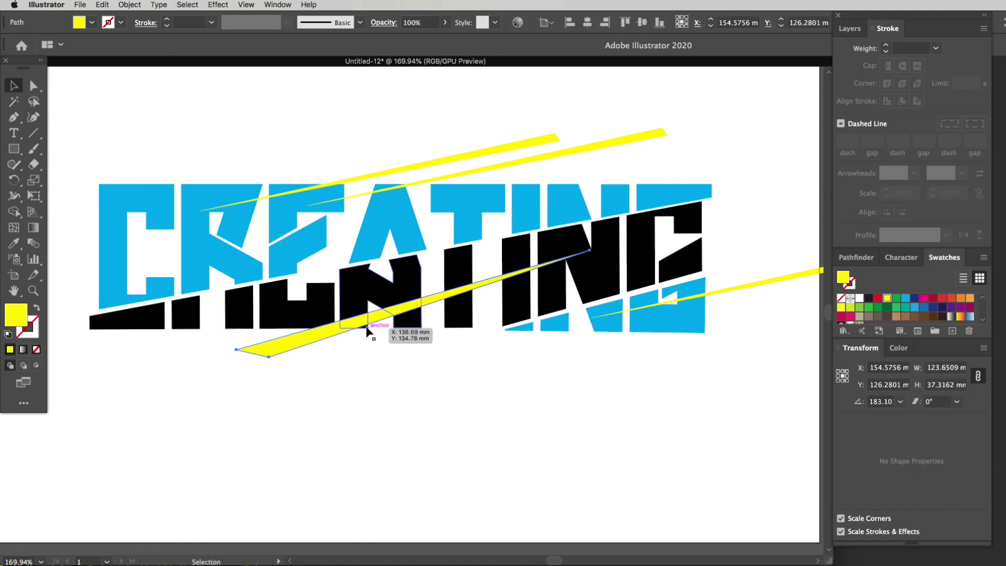
mouse_move(317, 347)
left_mouse_down()
mouse_move(304, 338)
mouse_move(309, 353)
mouse_move(299, 337)
mouse_move(309, 348)
left_mouse_up()
left_click(307, 363)
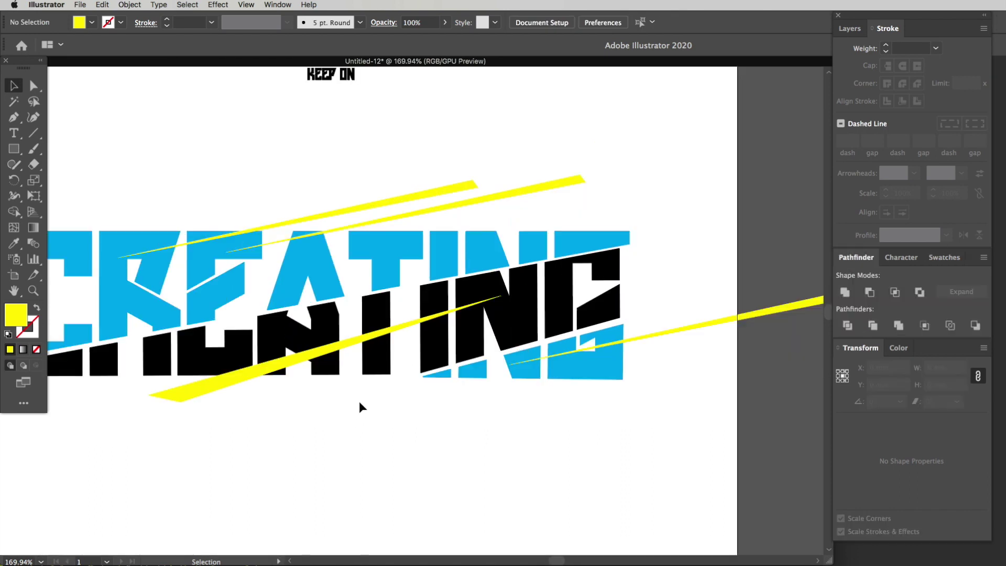
Step: Duplicate the widened wedge down and to the left, and unite both wedges into one expanded compound path
left_click_drag(349, 339, 245, 388)
left_click(321, 445)
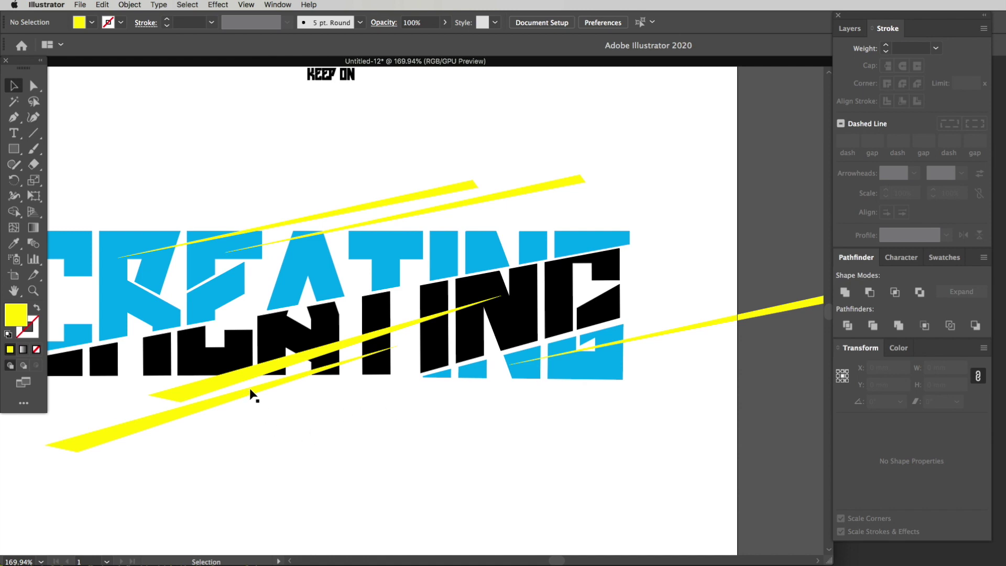
left_click(229, 386)
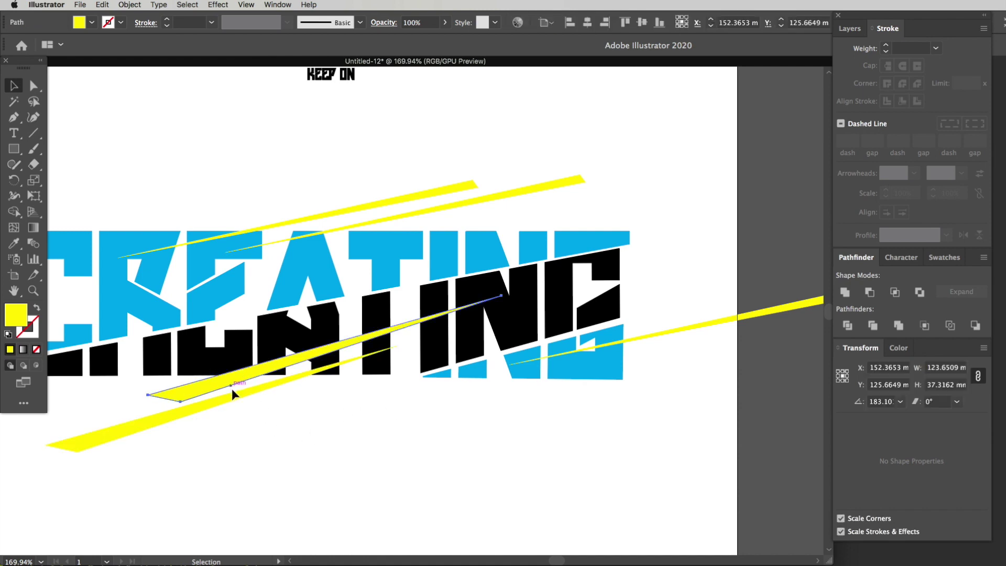
left_click(237, 400, "shift")
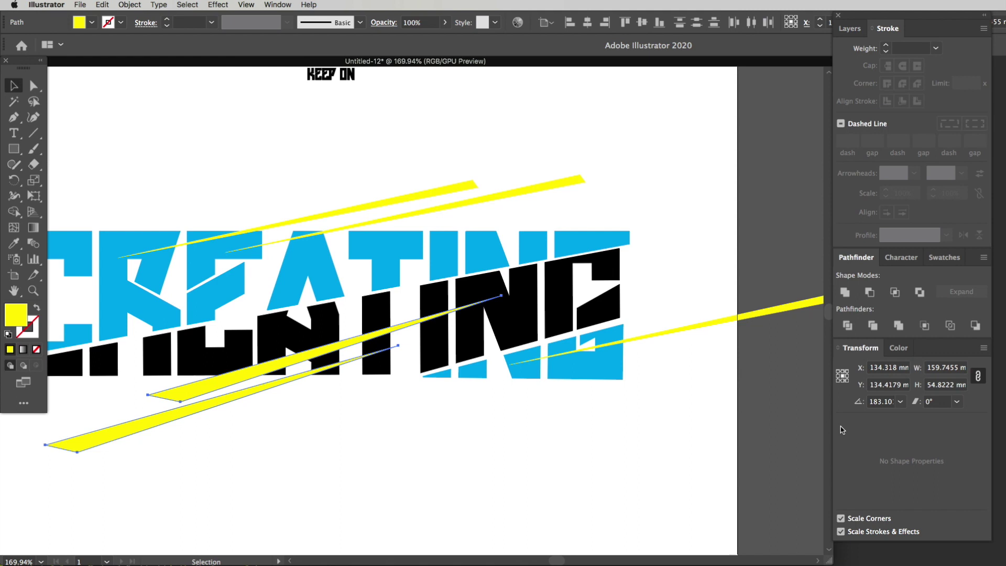
left_click(845, 293, "alt")
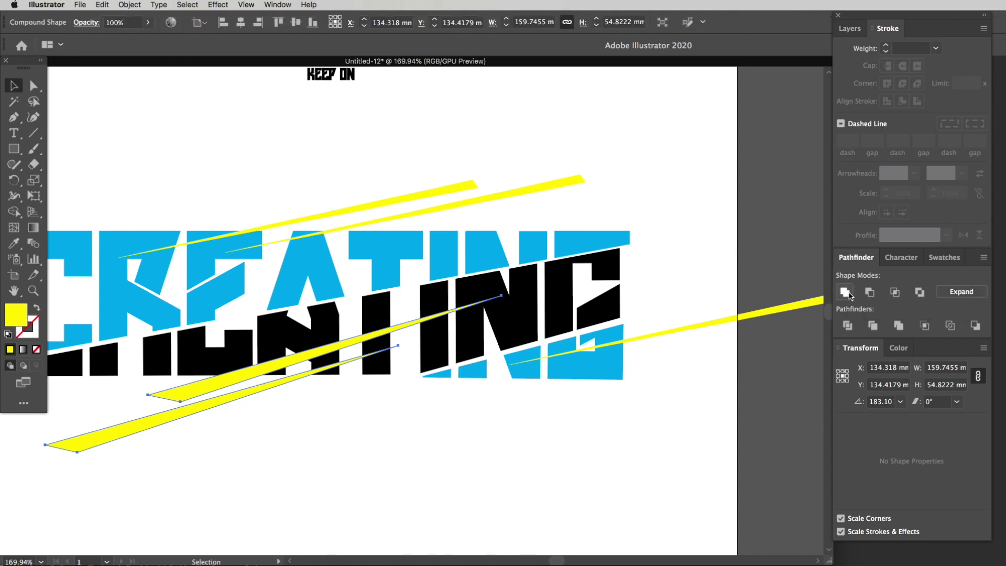
left_click(963, 292)
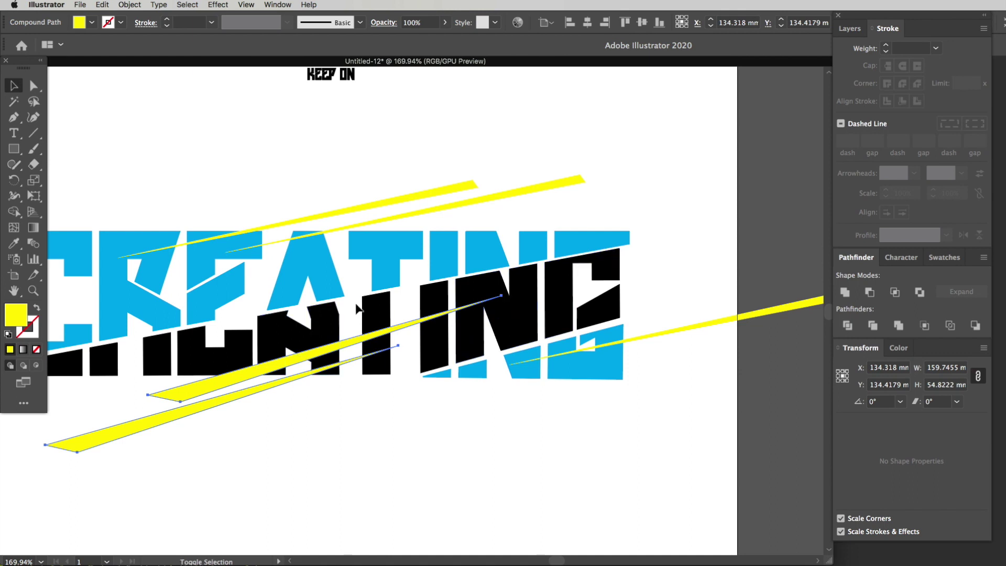
Step: Subtract the united lower wedges from the black letter section with Minus Front and expand the result
left_click(516, 325, "shift")
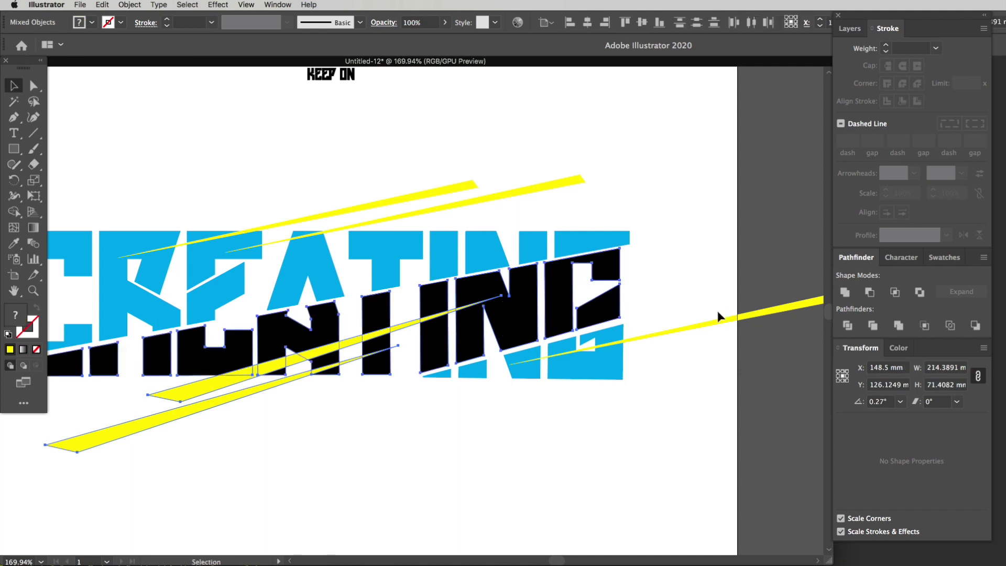
left_click(870, 292)
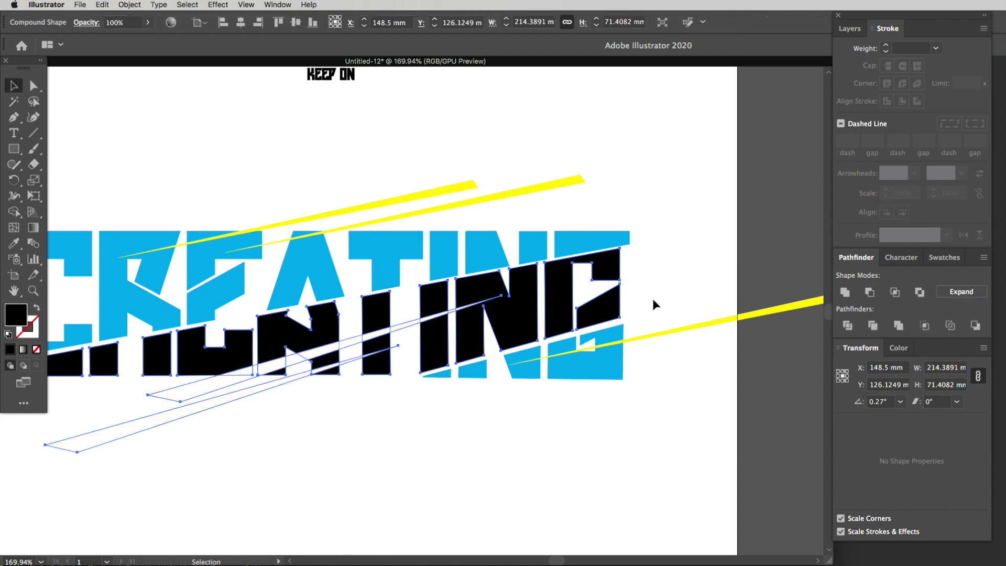
left_click(955, 293)
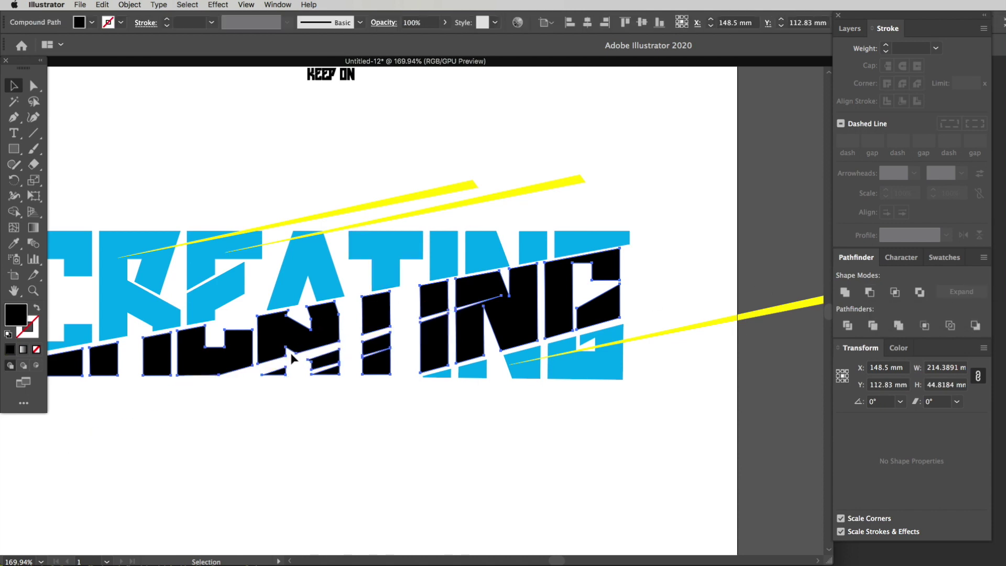
left_click(300, 470)
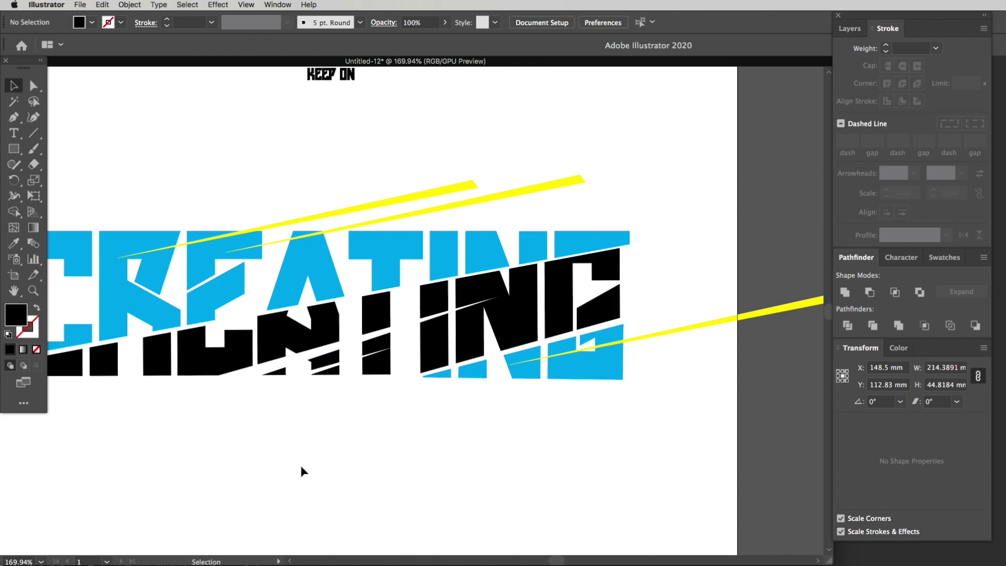
Step: Cut the yellow wedge at the G out of the lower blue section with Minus Front
left_click(647, 337)
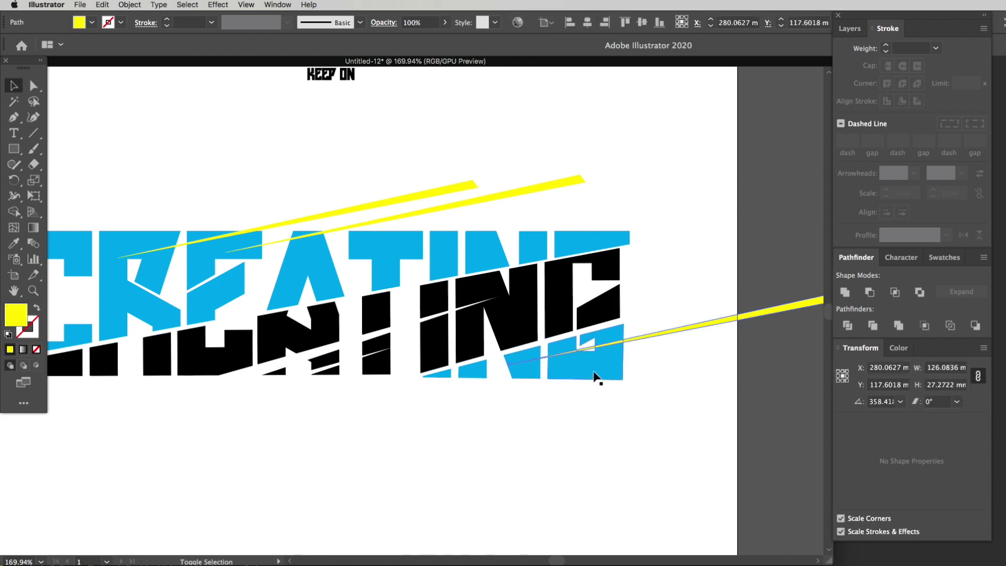
left_click(570, 371, "shift")
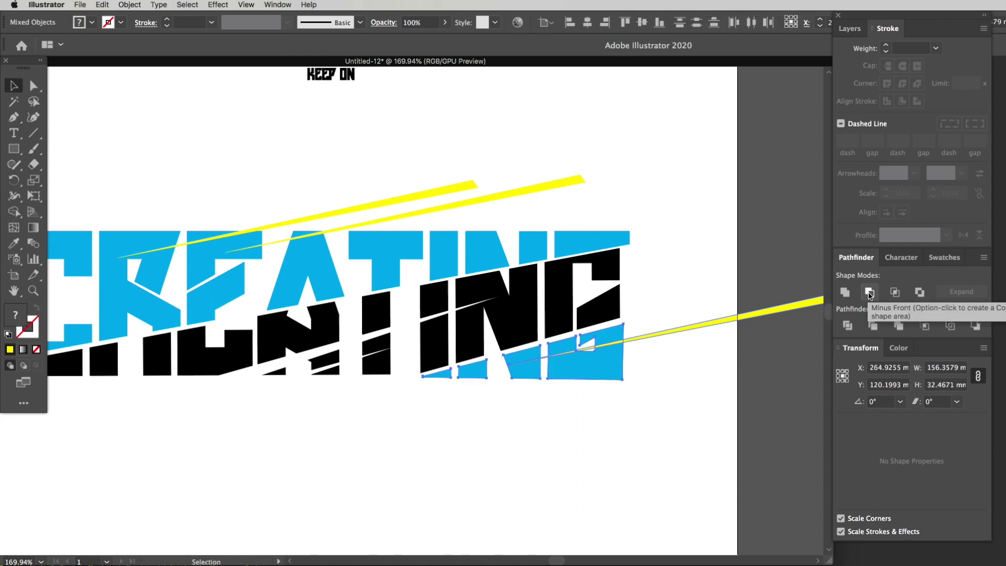
left_click(869, 295)
left_click(561, 387)
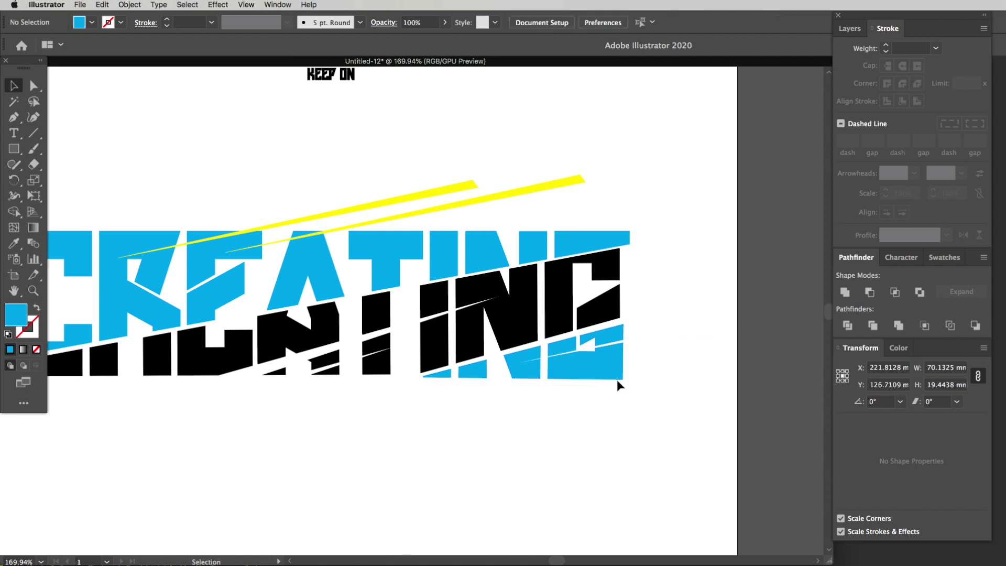
Step: Unite the two upper yellow wedges, subtract them from the upper blue letters and expand the result
scroll(427, 355, "left", 8)
scroll(427, 356, "up", 1)
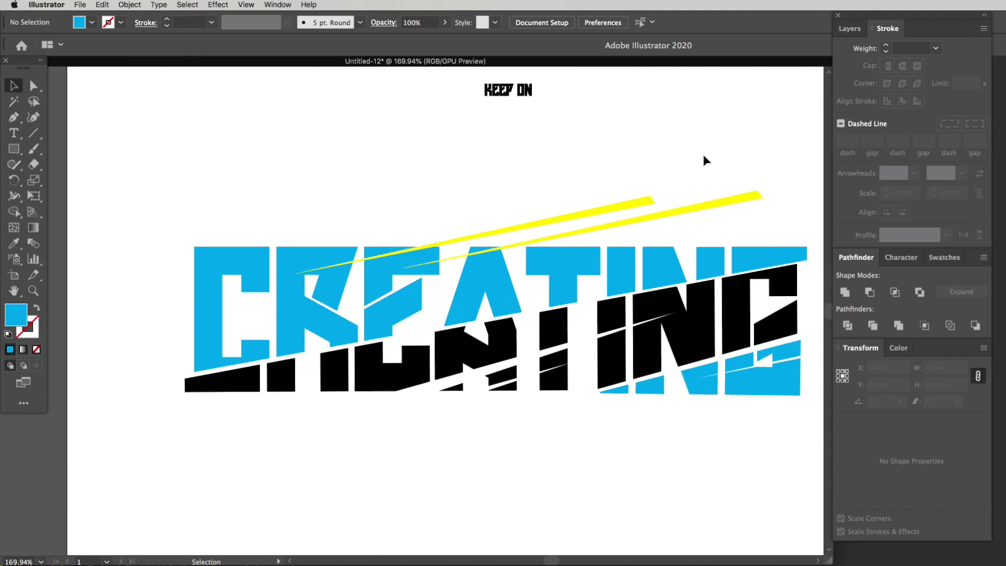
left_click_drag(707, 157, 568, 227)
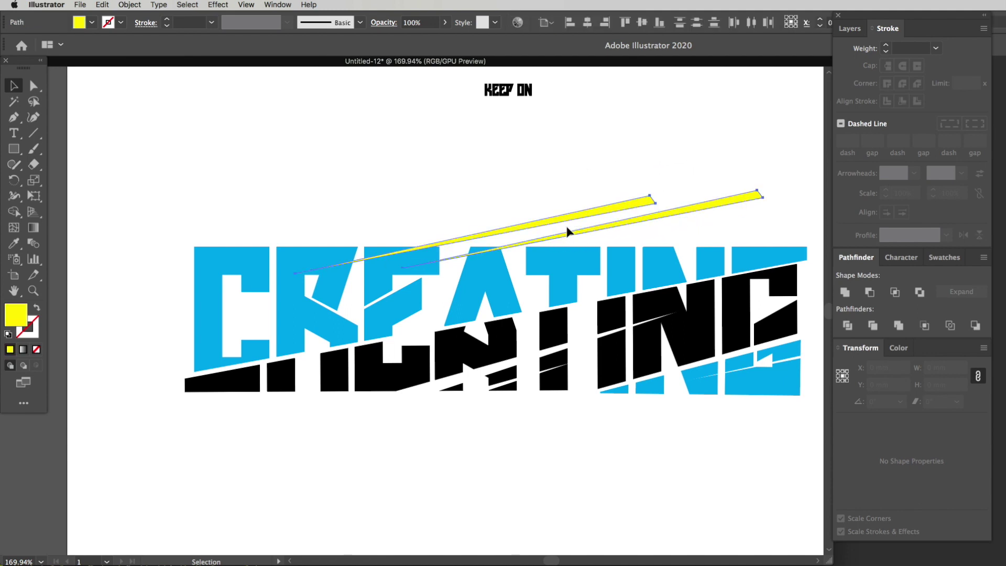
left_click(845, 292)
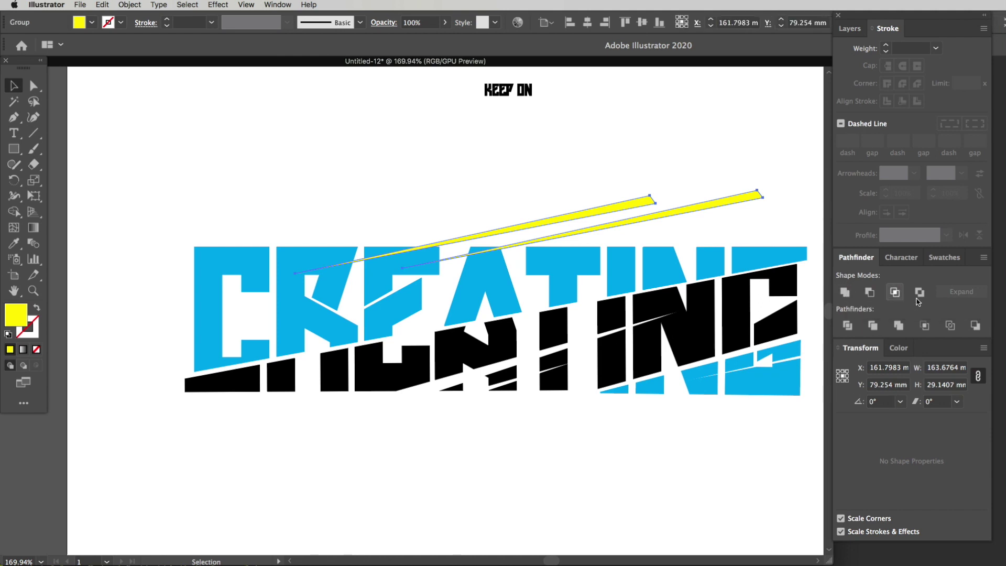
left_click(571, 263, "shift")
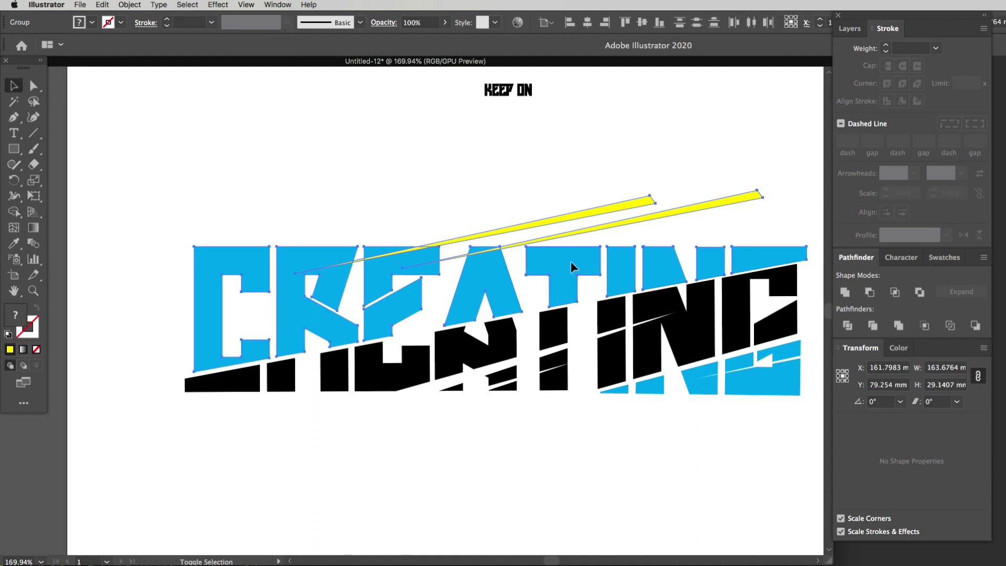
left_click(871, 293)
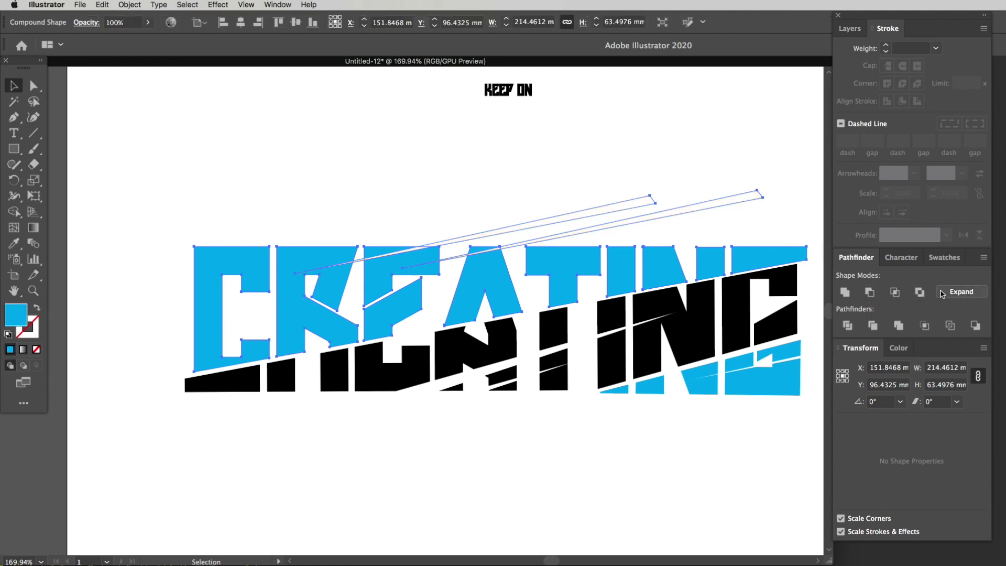
left_click(682, 414)
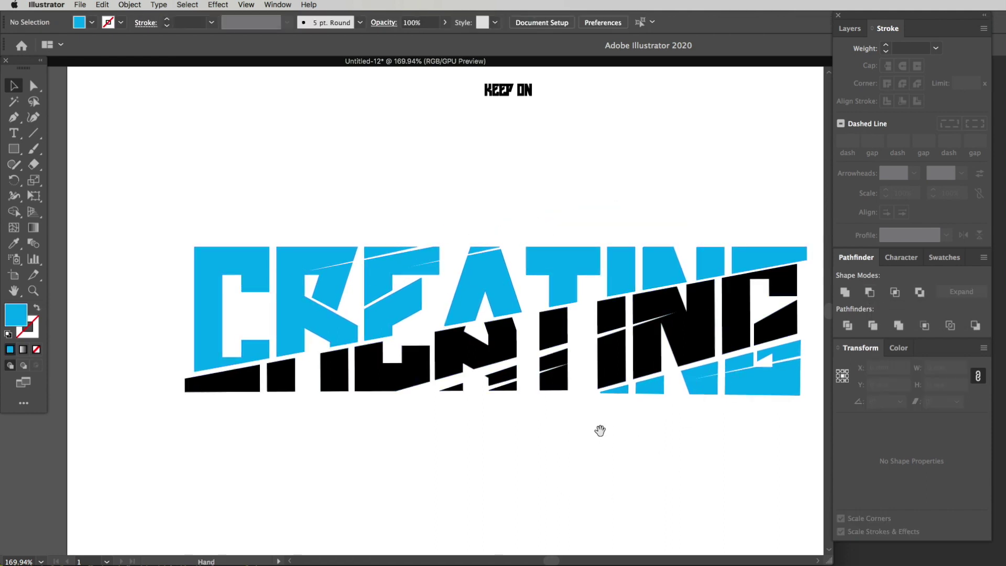
Step: Bring the KEEP ON text down close above the CREATING lettering and enlarge it to about 54.8 by 14.1 mm
left_click_drag(600, 430, 532, 439)
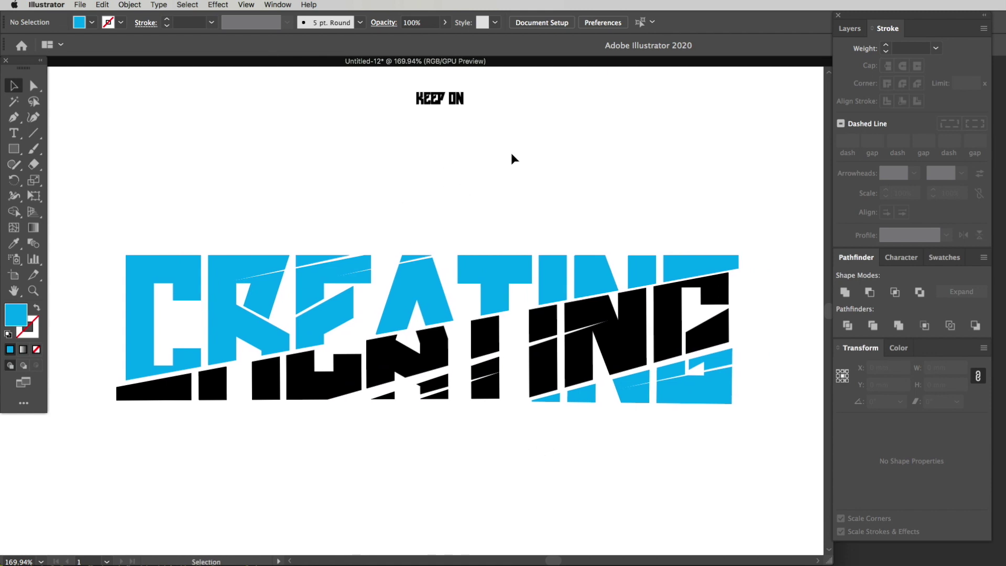
left_click_drag(451, 106, 441, 232)
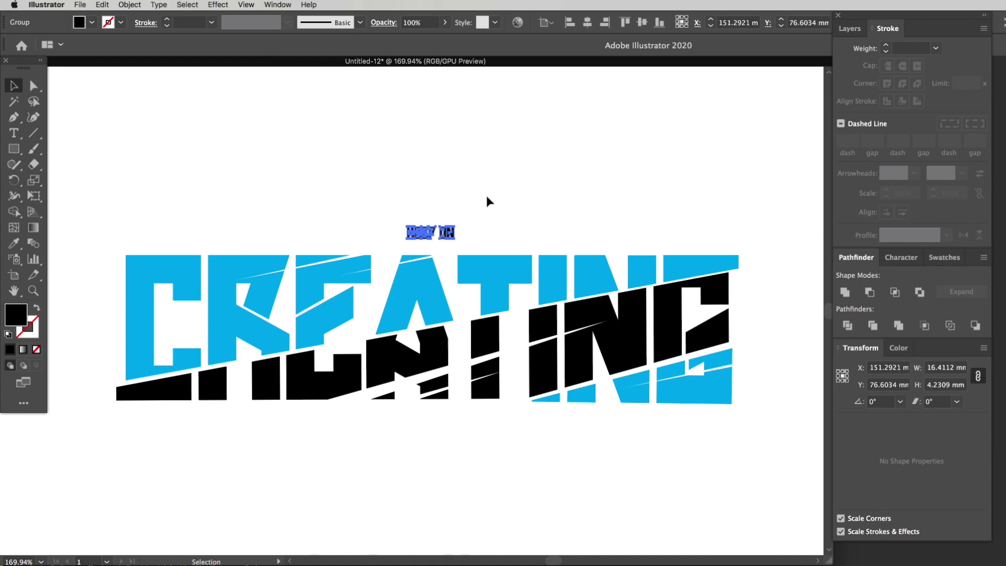
key("e")
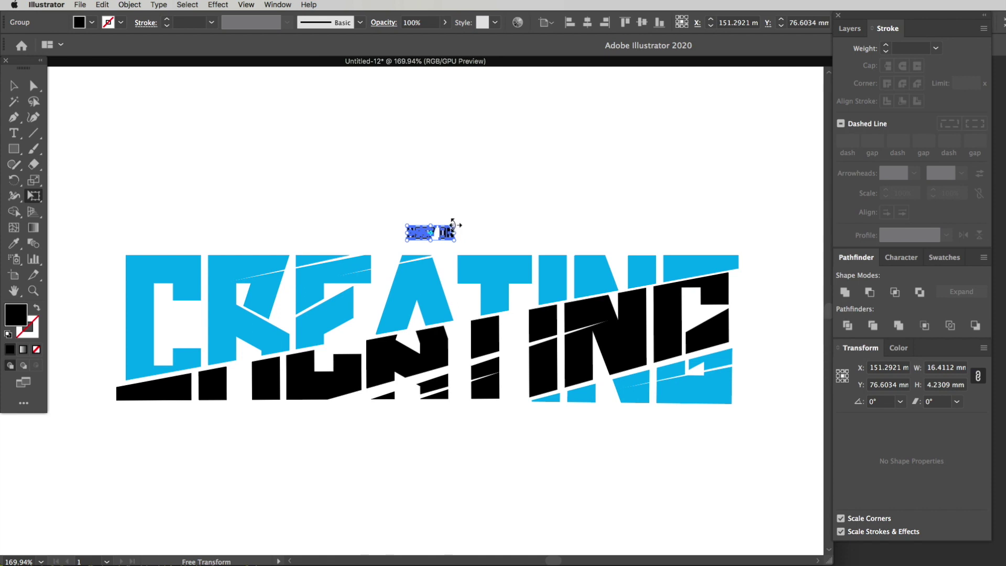
left_click_drag(454, 225, 510, 207)
key("v")
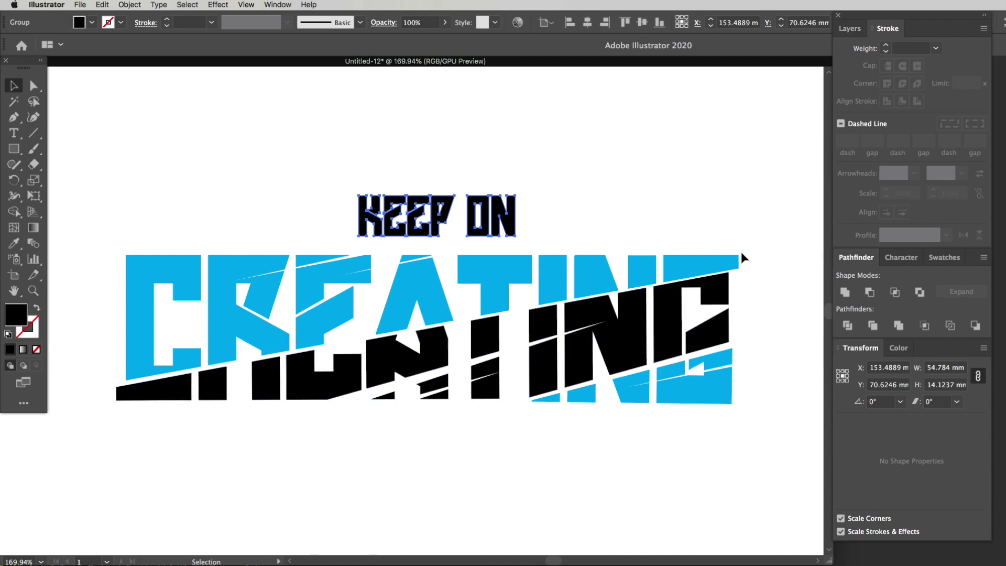
Step: Draw a rectangle about 217.8 by 56.5 mm over the CREATING lettering and place a vertical ruler guide through its centre
key("m")
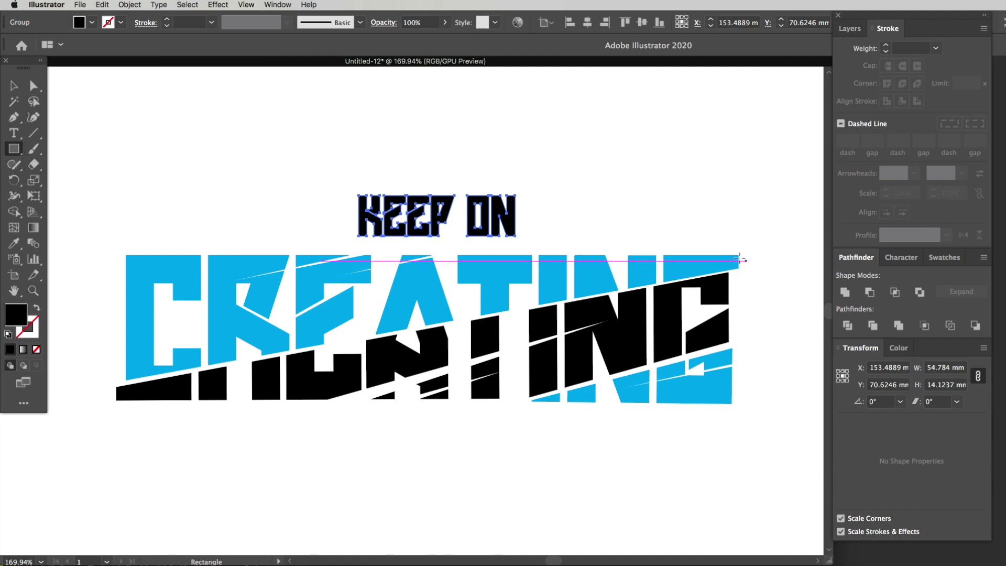
left_click_drag(738, 254, 116, 415)
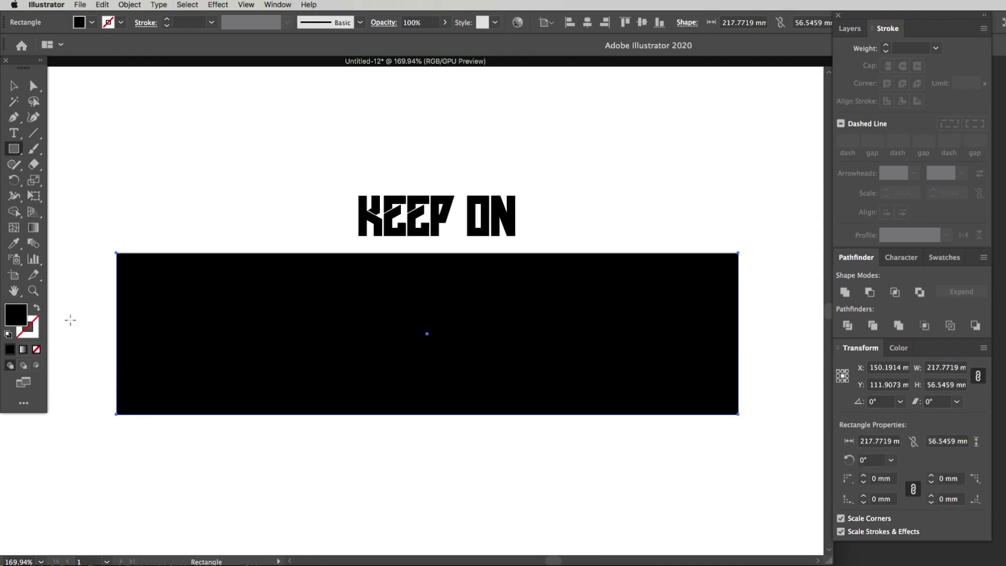
key("super+r")
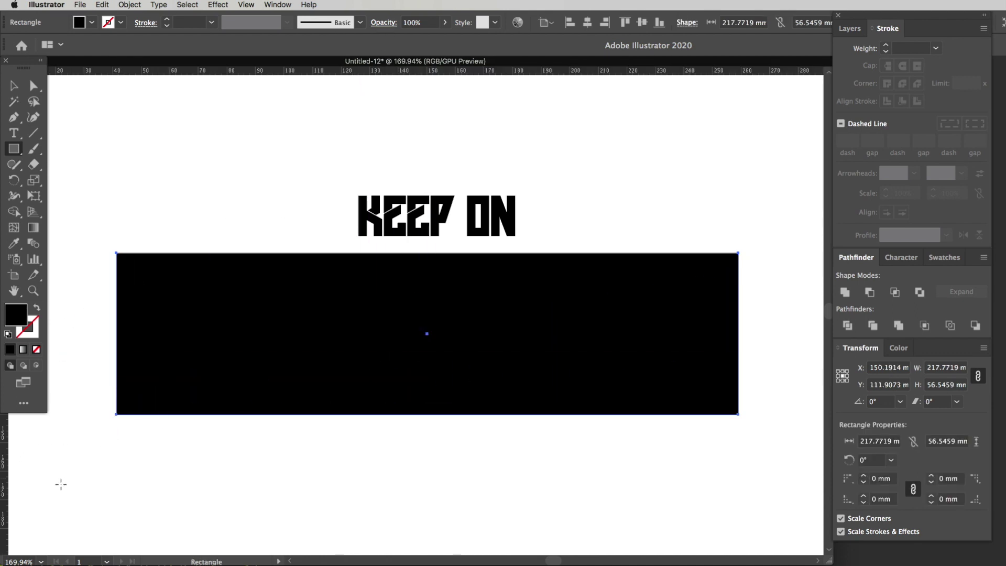
left_click_drag(6, 465, 427, 333)
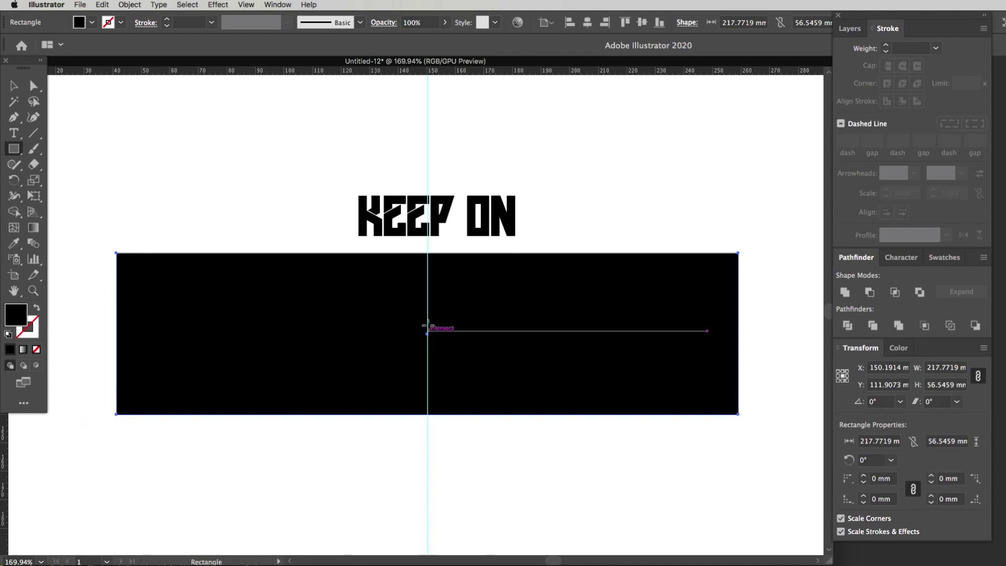
Step: Delete the black rectangle covering CREATING and nudge the KEEP ON text sideways until it is centred on the vertical guide
key("v")
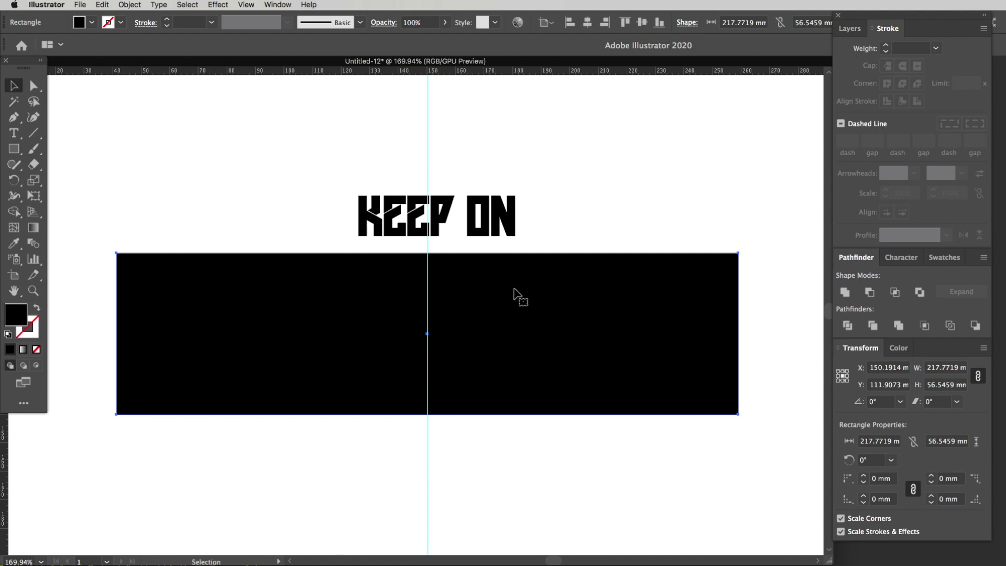
key("Delete")
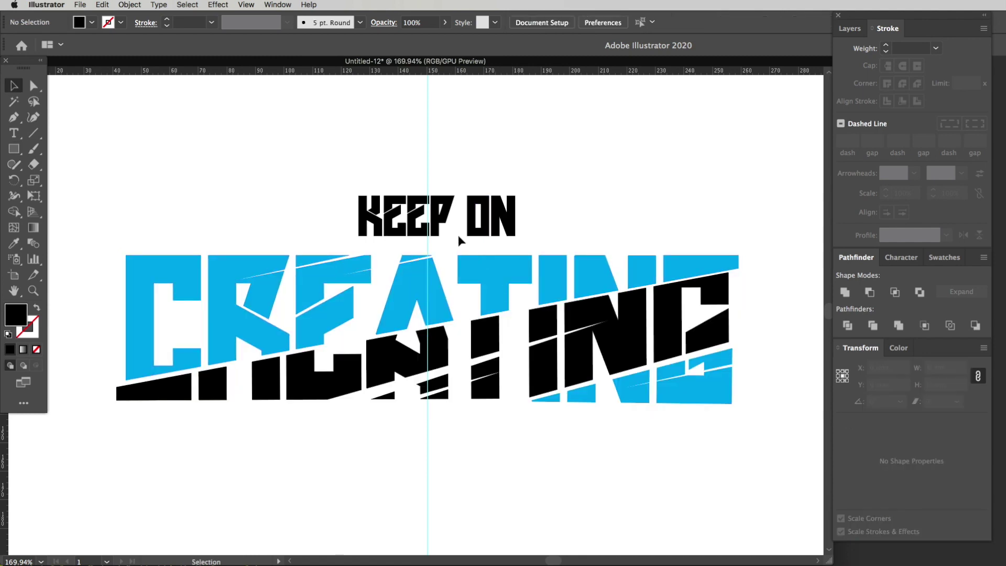
left_click(471, 223)
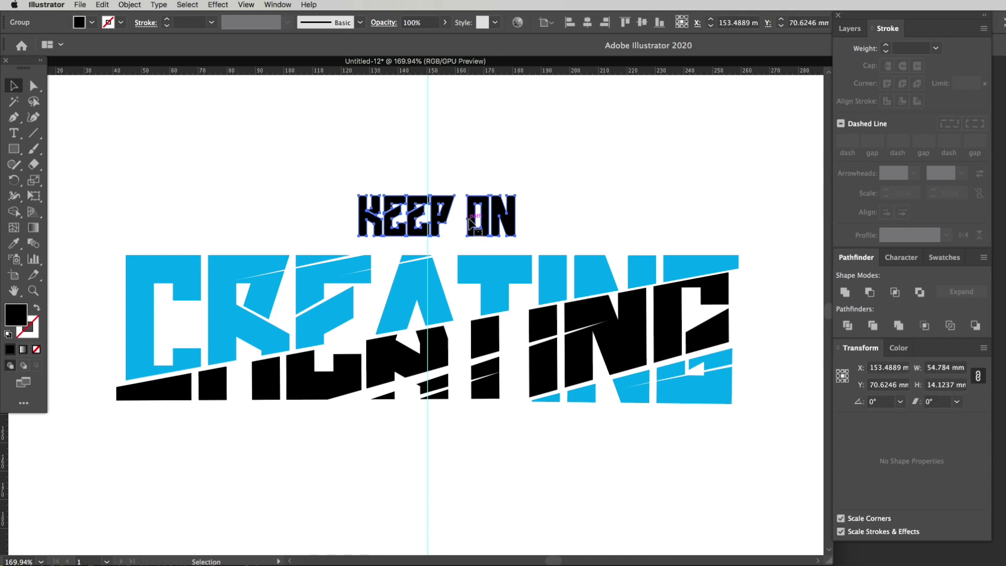
key("e")
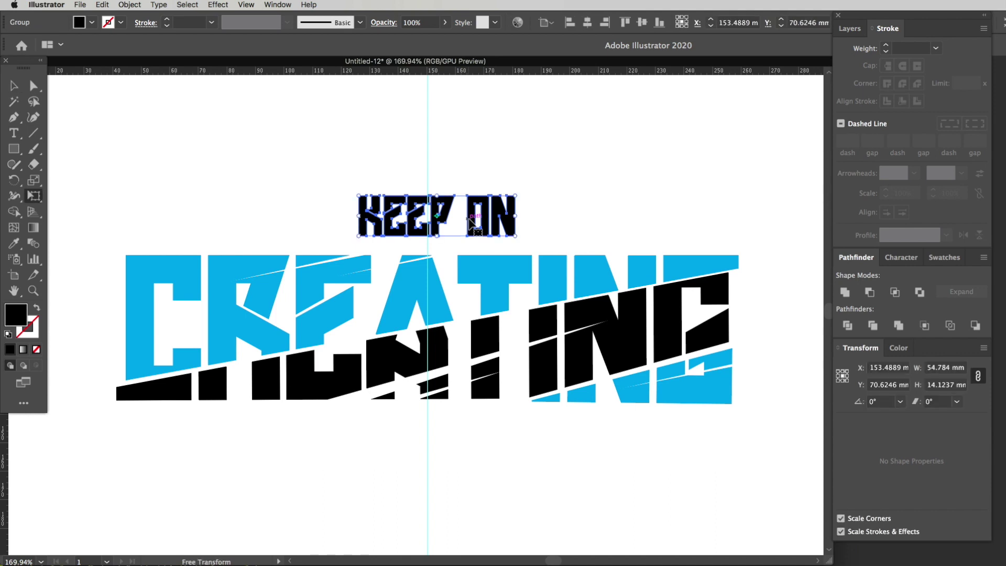
key("Left")
key("Left")
key("Left")
key("Left")
key("Left")
key("Left")
key("Left")
key("Left")
key("Left")
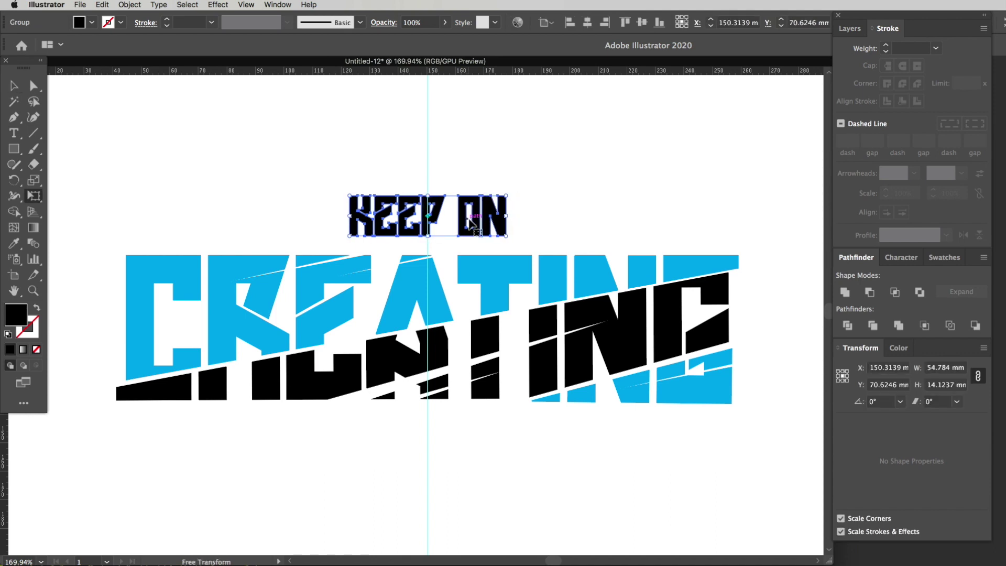
key("v")
left_click(474, 174)
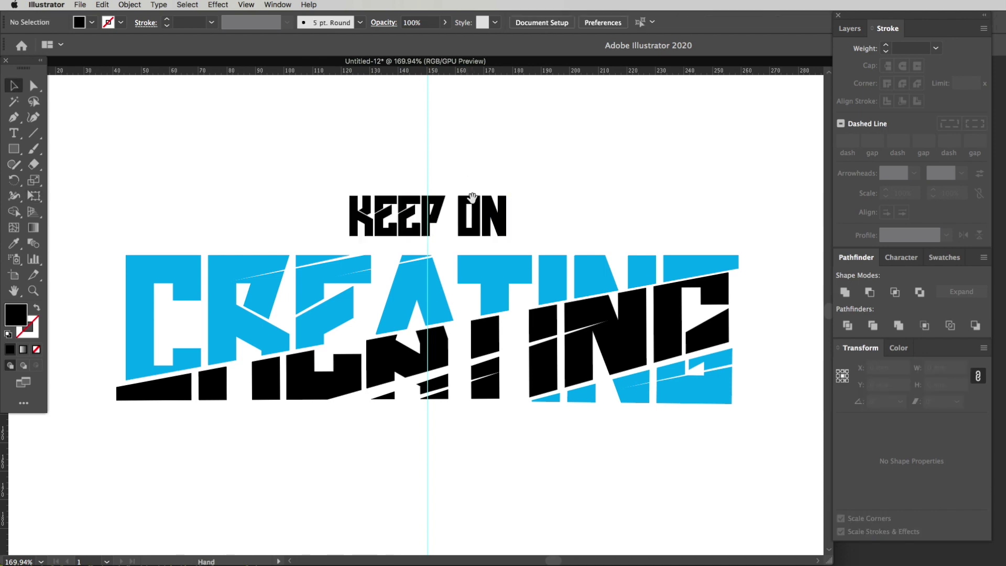
Step: Draw a rectangle about 73.2 by 19.9 mm over the KEEP ON text and fill it with red
scroll(461, 198, "left", 3)
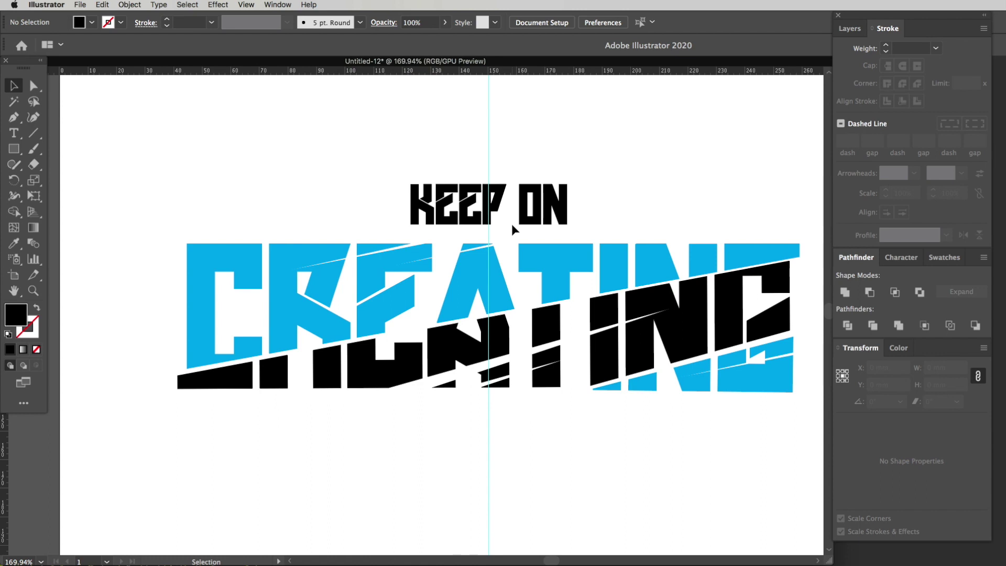
key("m")
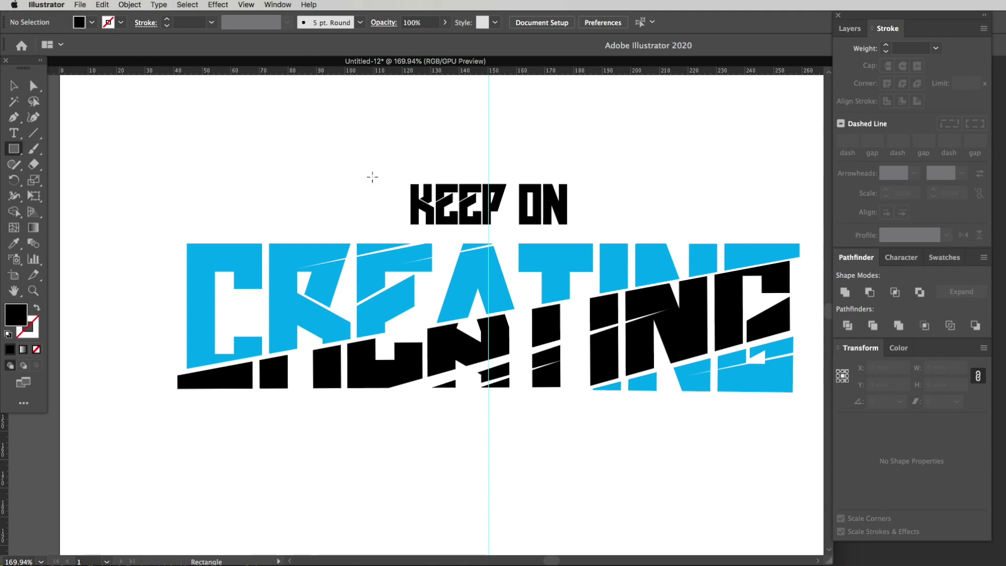
left_click_drag(382, 176, 591, 231)
left_click(950, 260)
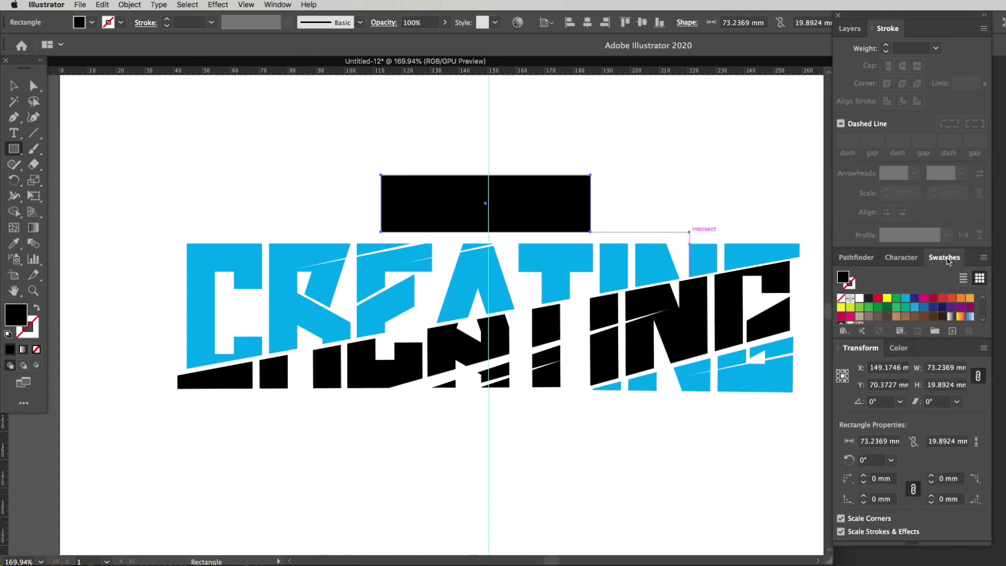
left_click(878, 298)
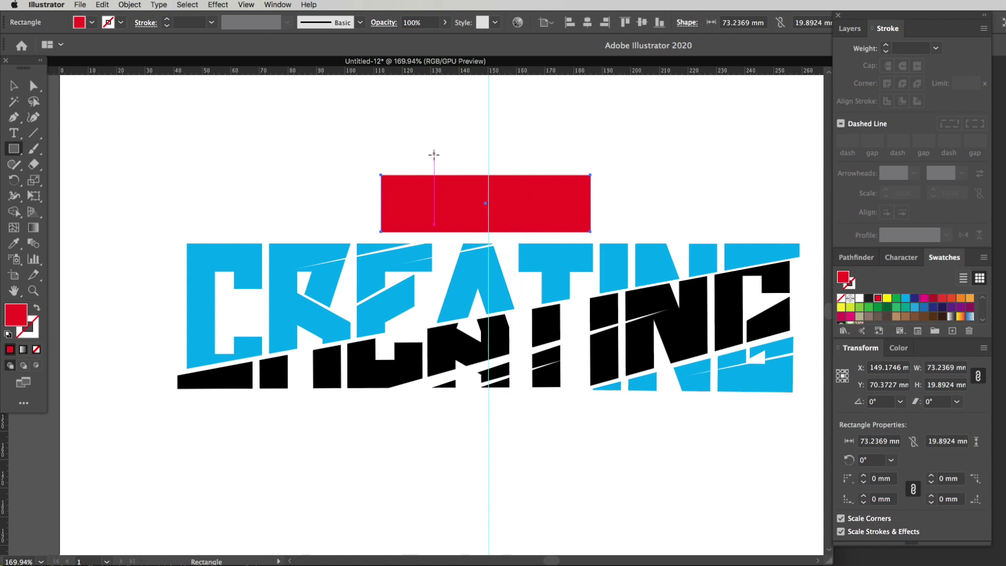
Step: Send the red rectangle to the back so that it sits behind the KEEP ON text
right_click(419, 185)
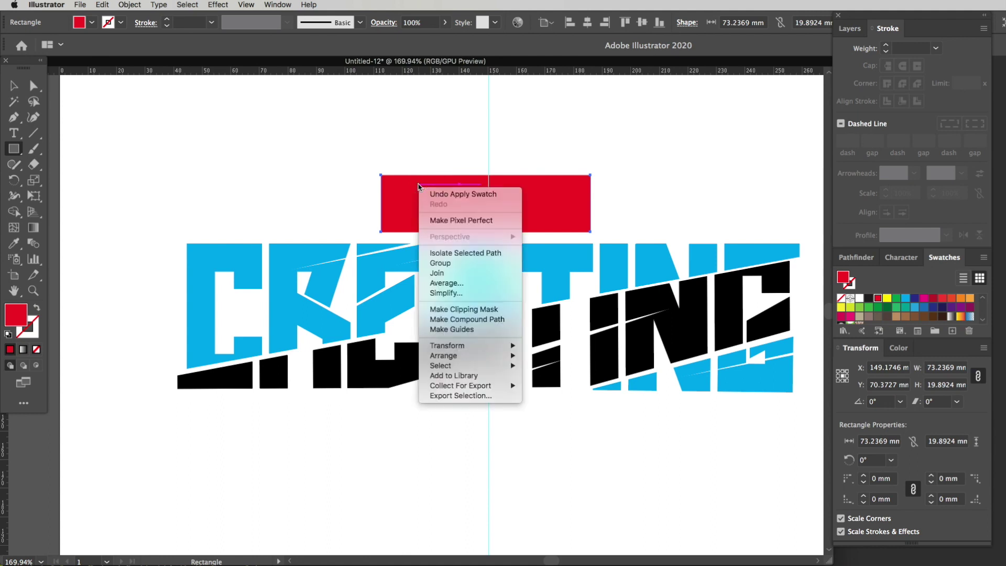
mouse_move(480, 356)
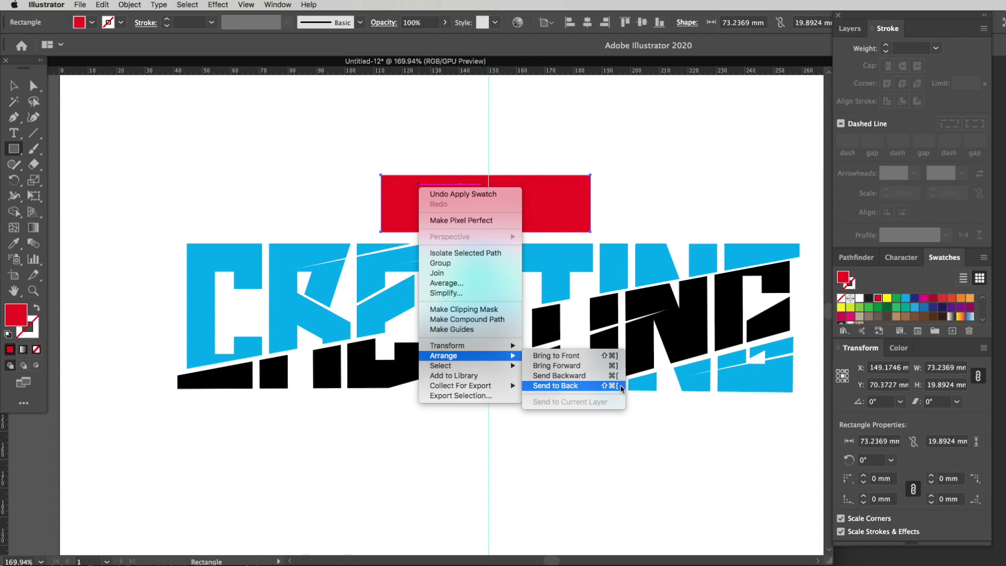
left_click(602, 388)
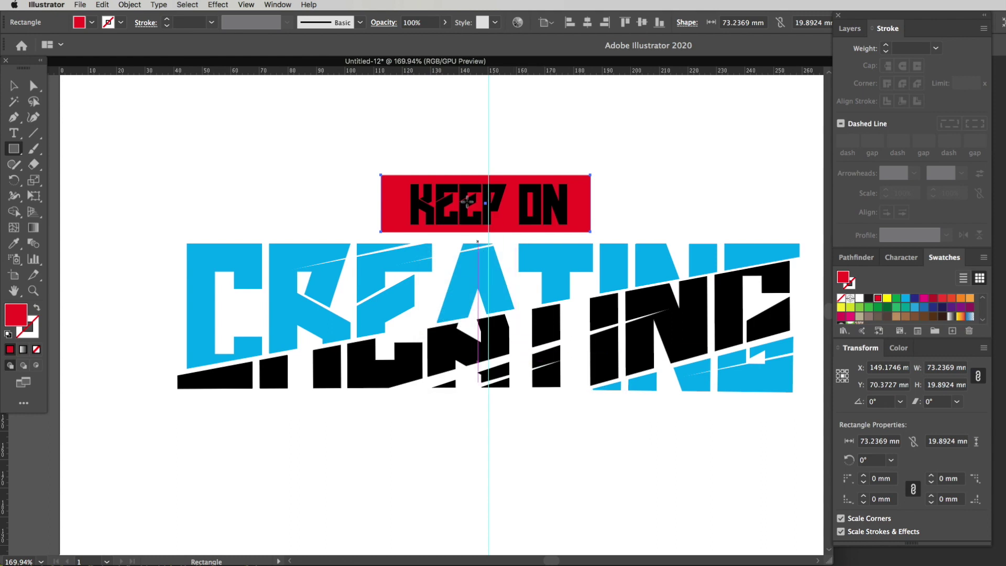
key("v")
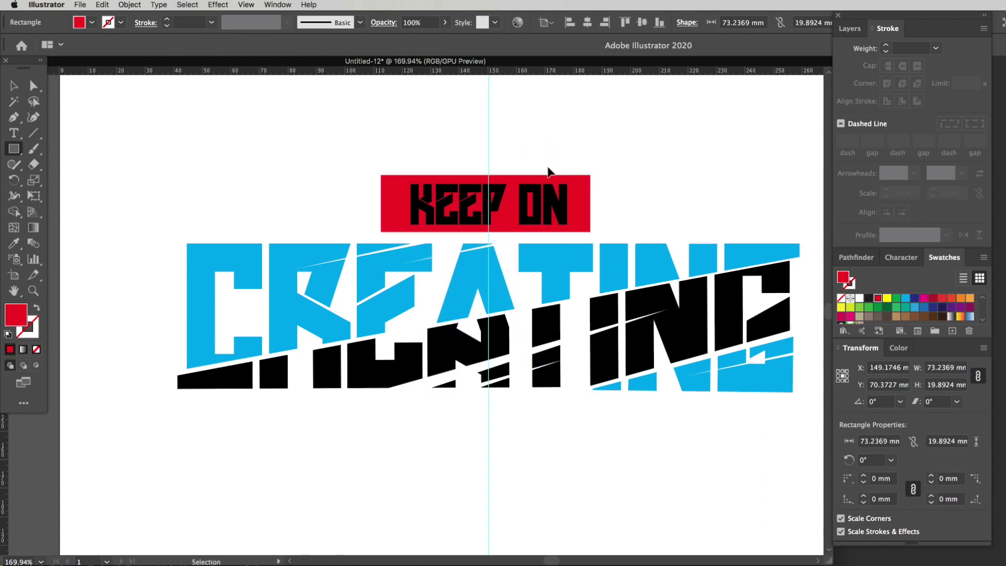
left_click(546, 168)
left_click(585, 196)
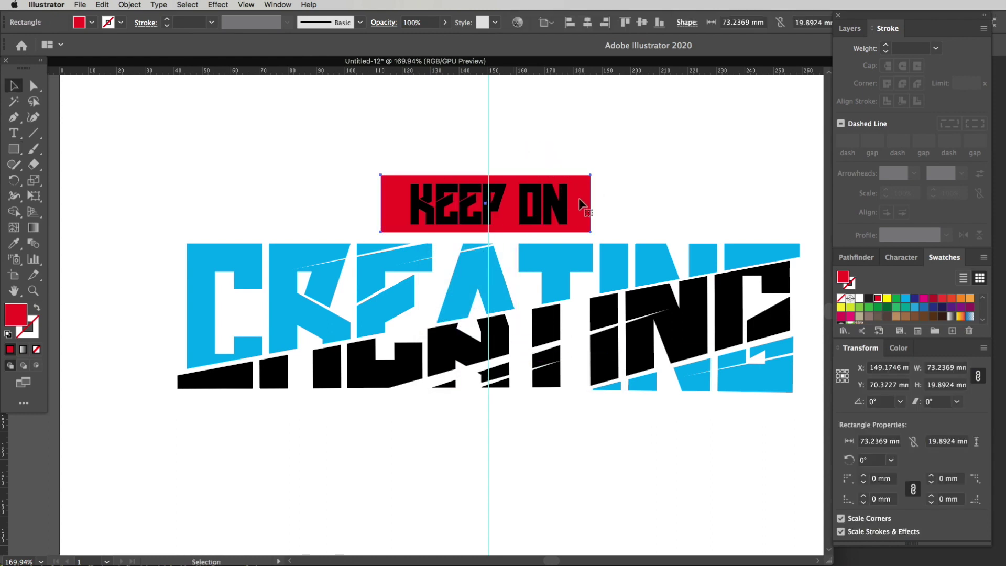
left_click(621, 177)
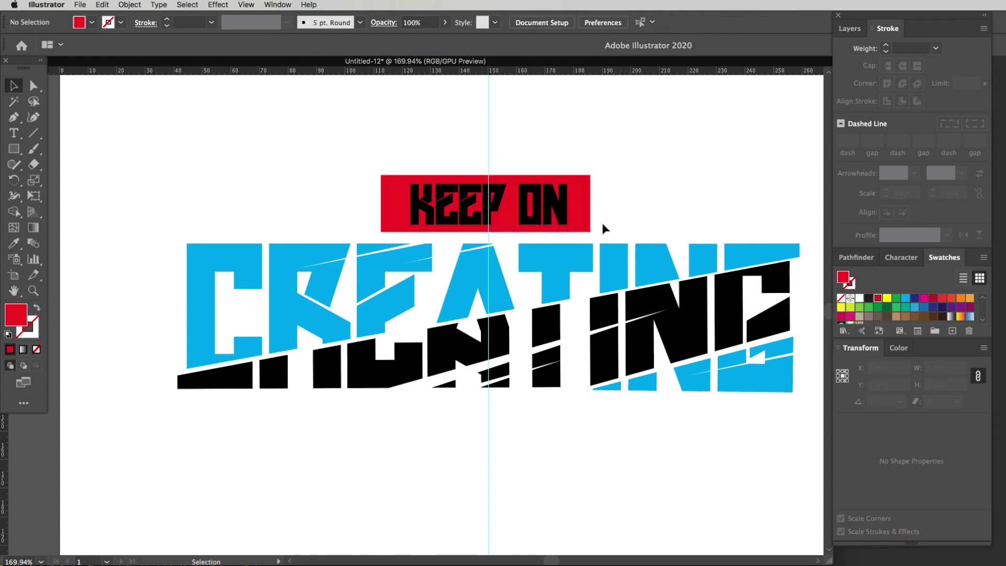
Step: Move both lower corner points of the red rectangle slightly inward to taper it into a banner that narrows downward
key("a")
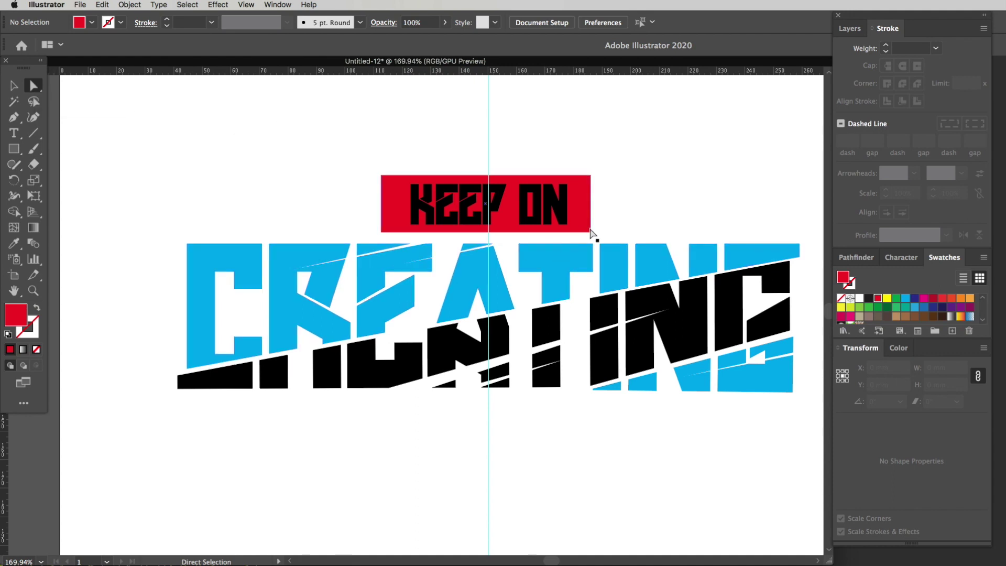
mouse_move(592, 237)
left_mouse_down()
mouse_move(575, 201)
mouse_move(581, 235)
left_mouse_up()
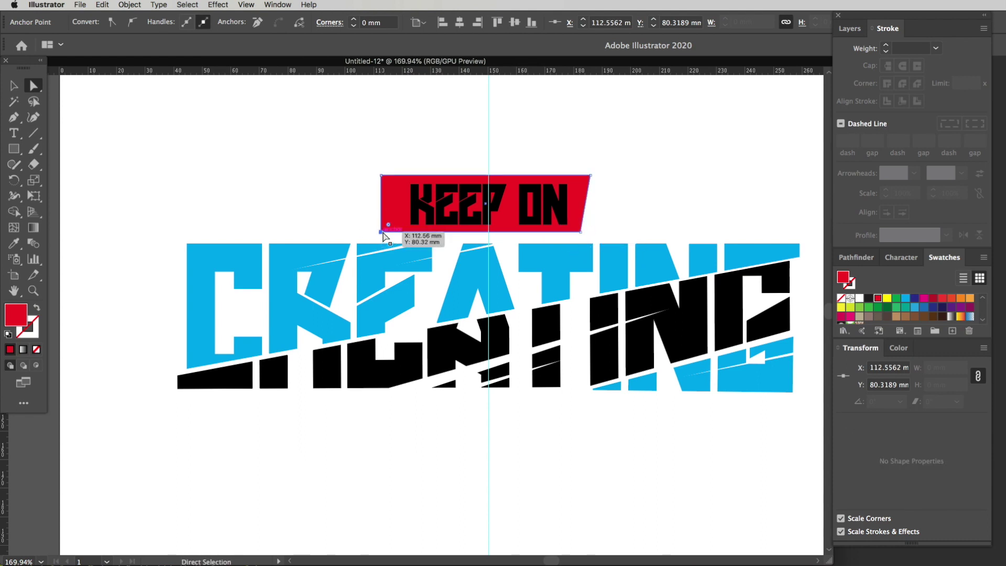
left_click_drag(381, 232, 397, 236)
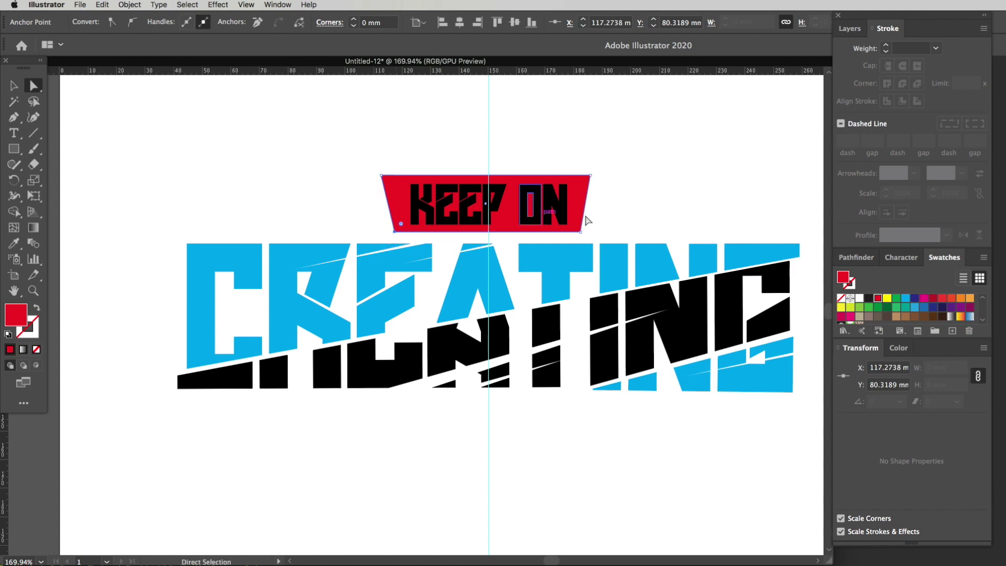
left_click(634, 200)
key("v")
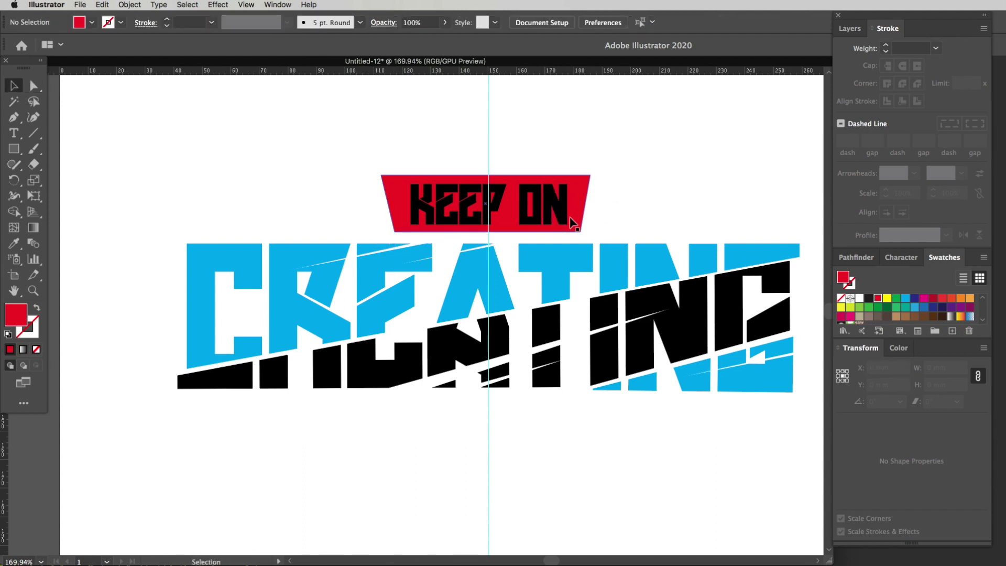
Step: Draw a closed, notched cutting shape about 30 mm tall with the Pen tool over the slanted right end of the red banner
key("p")
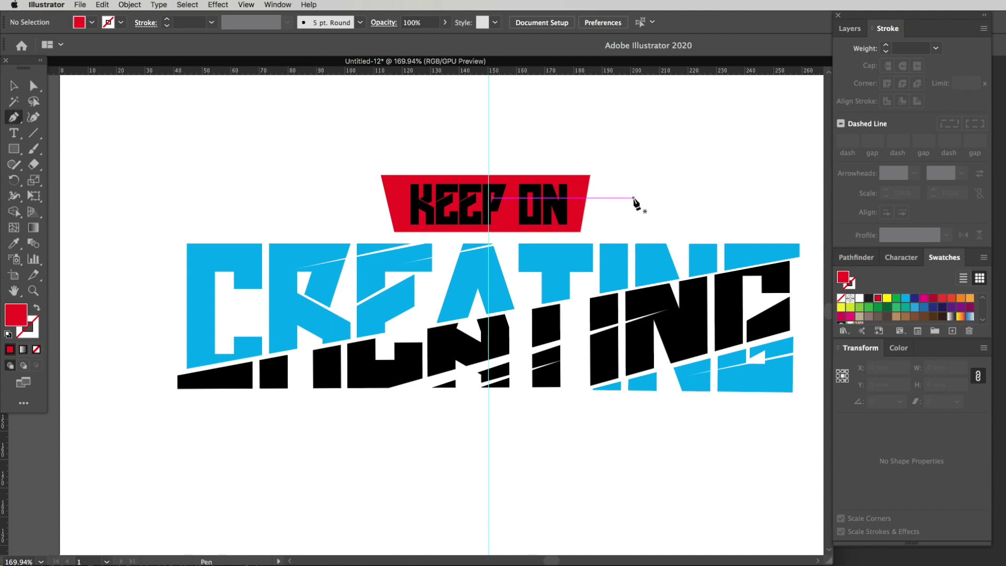
left_click(614, 158)
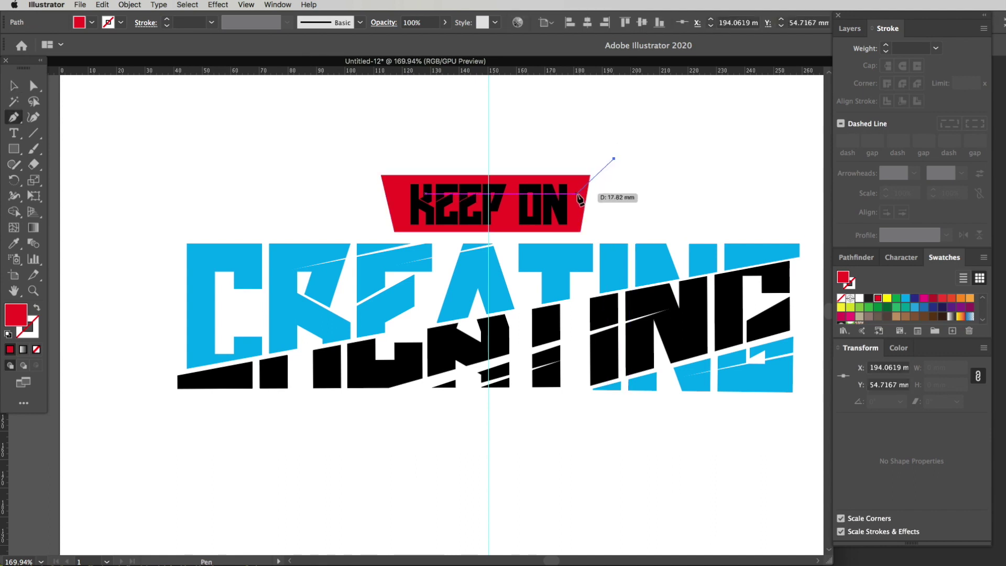
key("super+z")
left_click(603, 150)
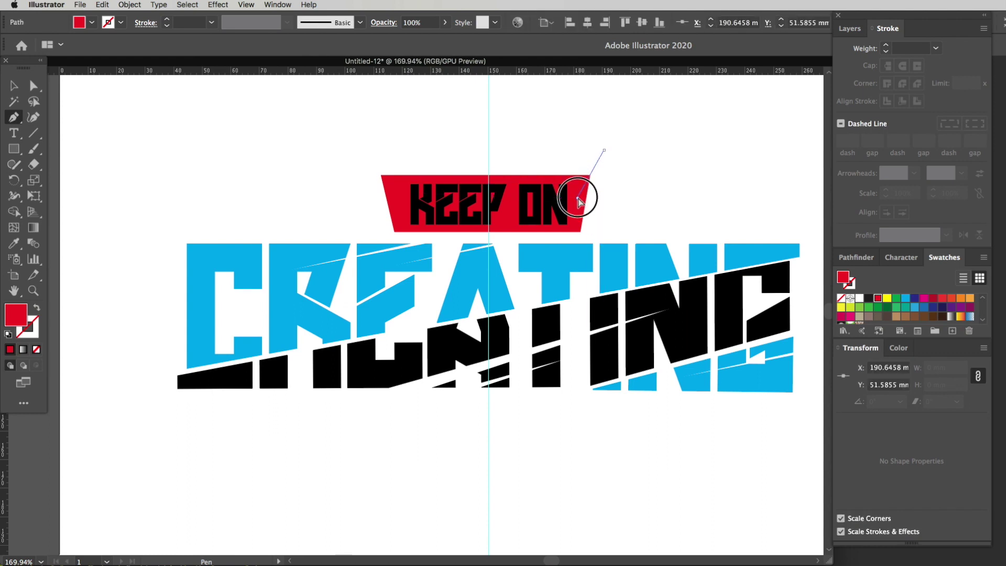
left_click(577, 197)
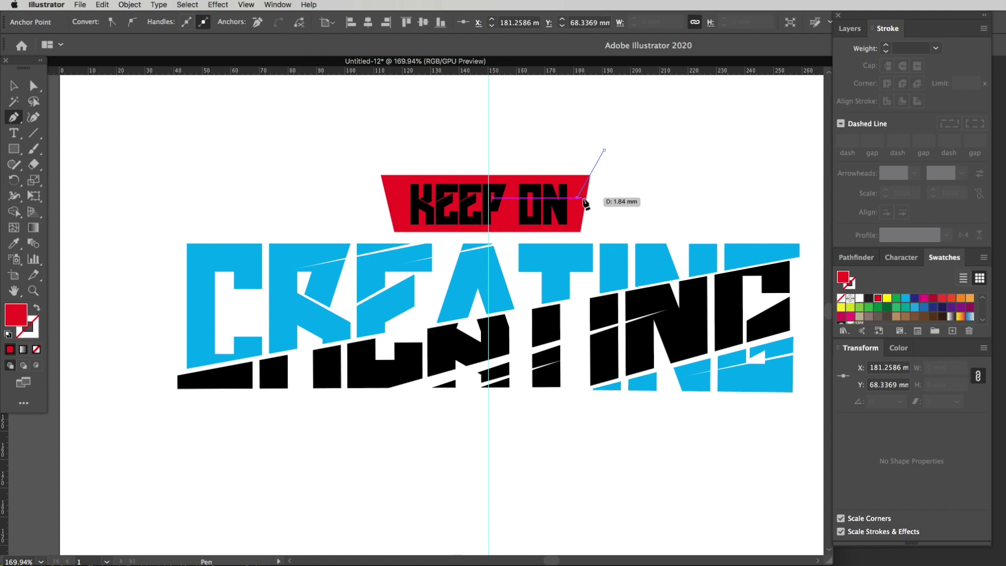
left_click_drag(577, 198, 580, 224)
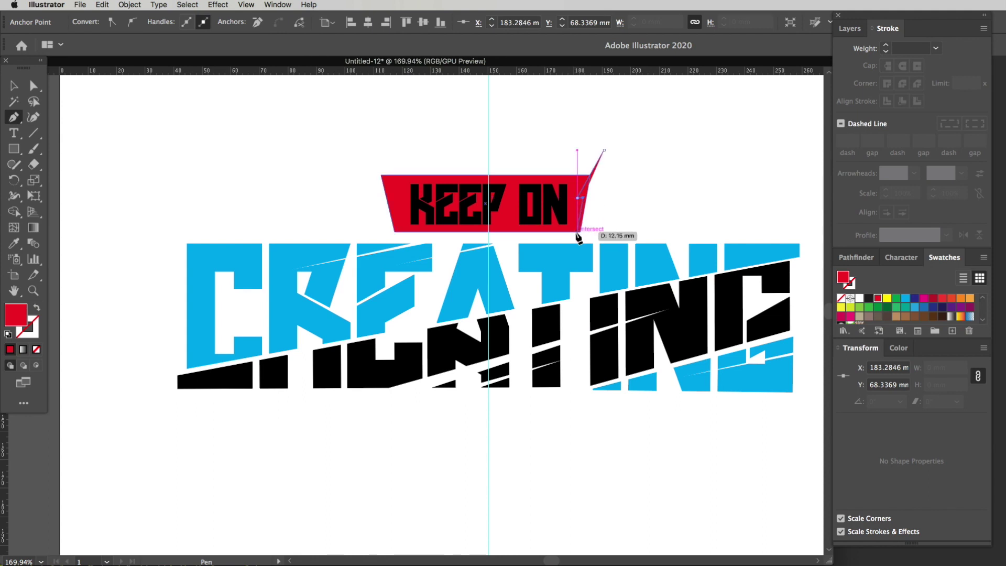
left_click(575, 237)
left_click(610, 236)
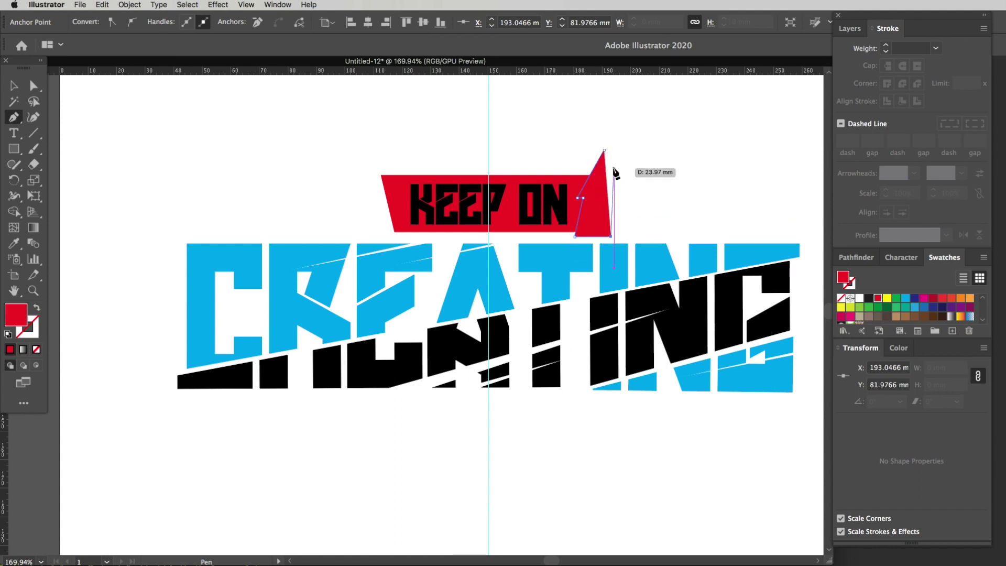
left_click(605, 152)
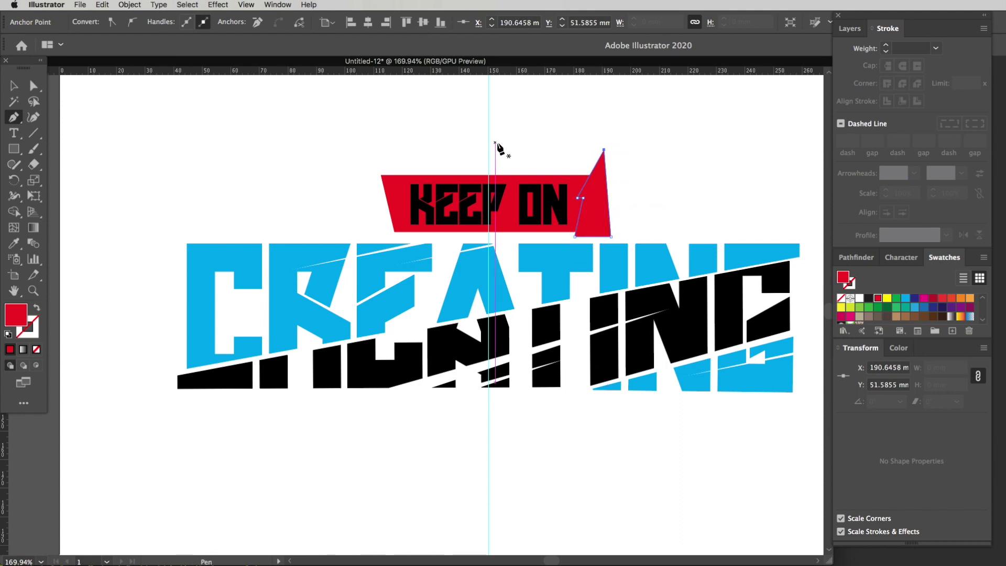
left_click(526, 141, "super")
Step: Draw a thin closed wedge with the Pen tool from above the banner diagonally down to a tip at the K of KEEP
left_click_drag(527, 122, 511, 137)
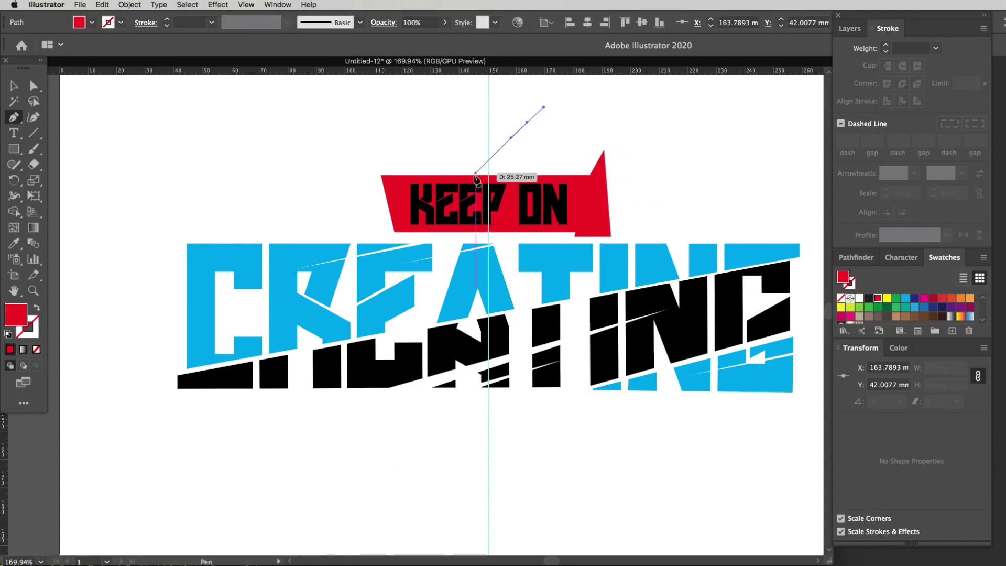
key("super+z")
left_click(518, 141)
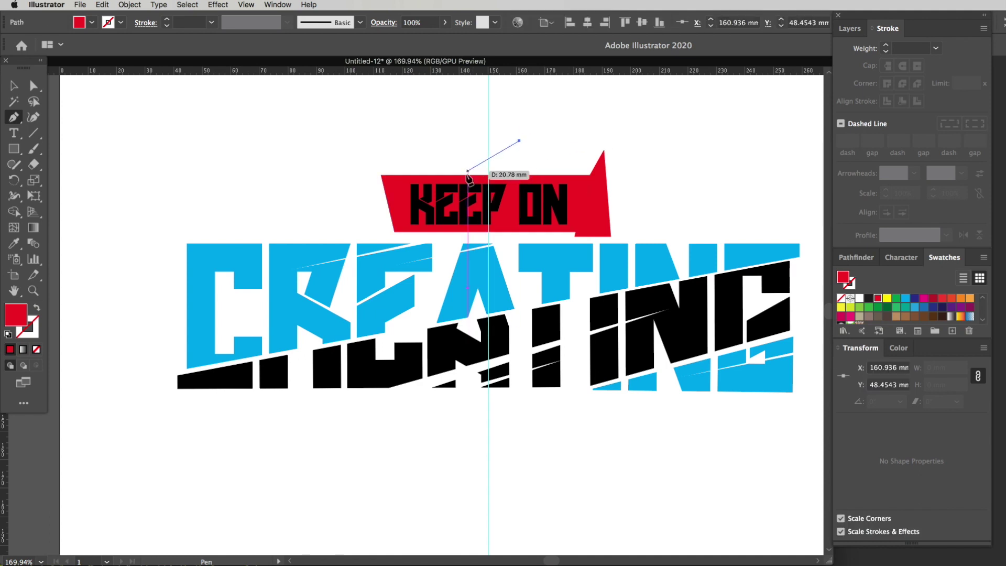
left_click(432, 204)
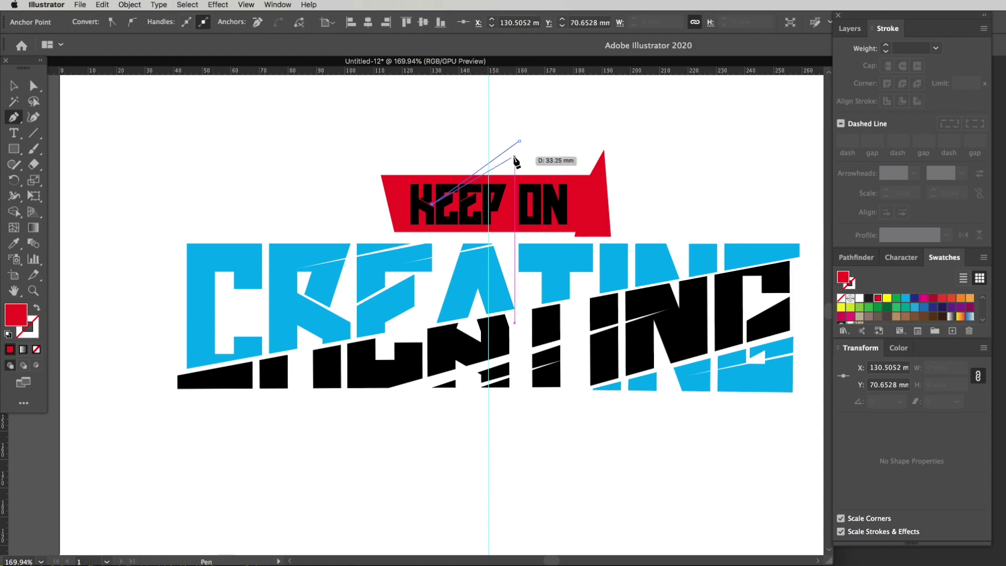
left_click(520, 152)
left_click(519, 141)
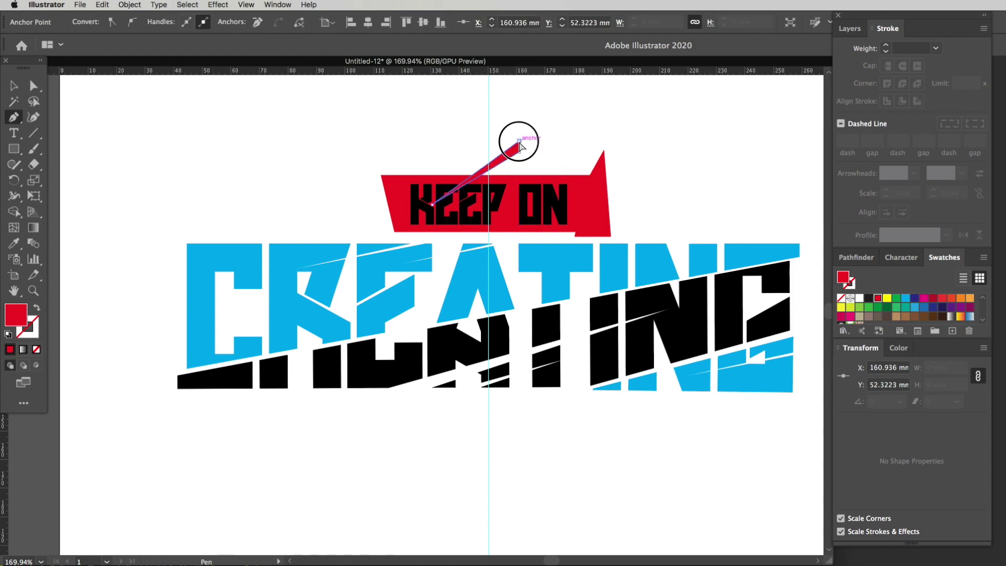
left_click(550, 133)
key("v")
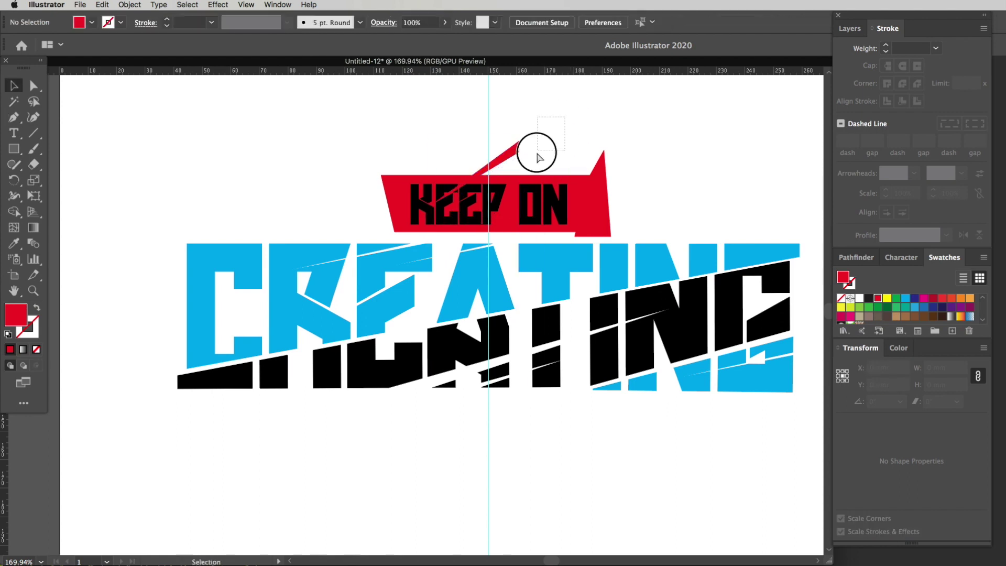
left_click(546, 156)
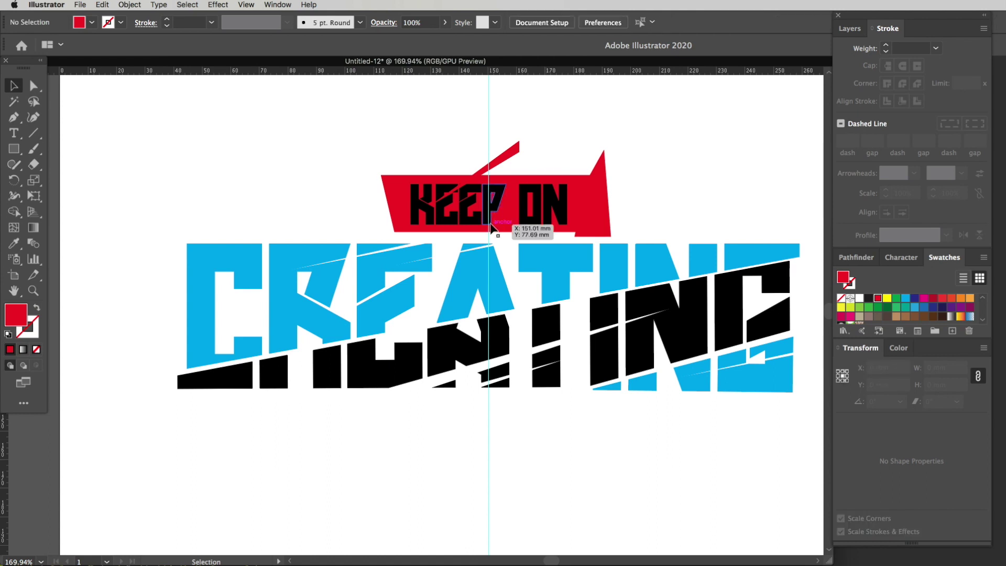
Step: Draw a closed red wedge with the Pen tool from below the banner, above CREATING's A, diagonally up to a tip at the O of ON
key("p")
left_click(449, 242)
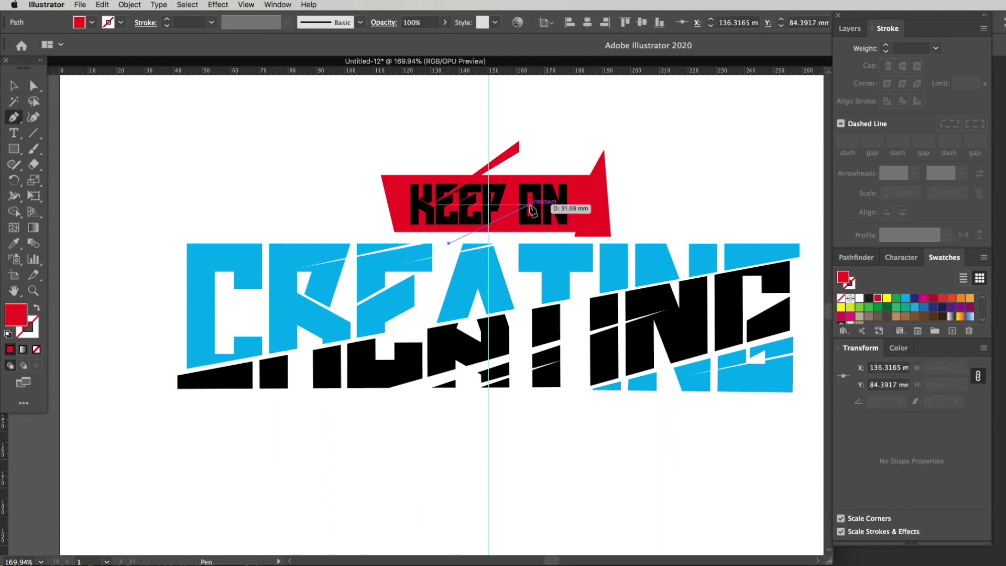
left_click(523, 208)
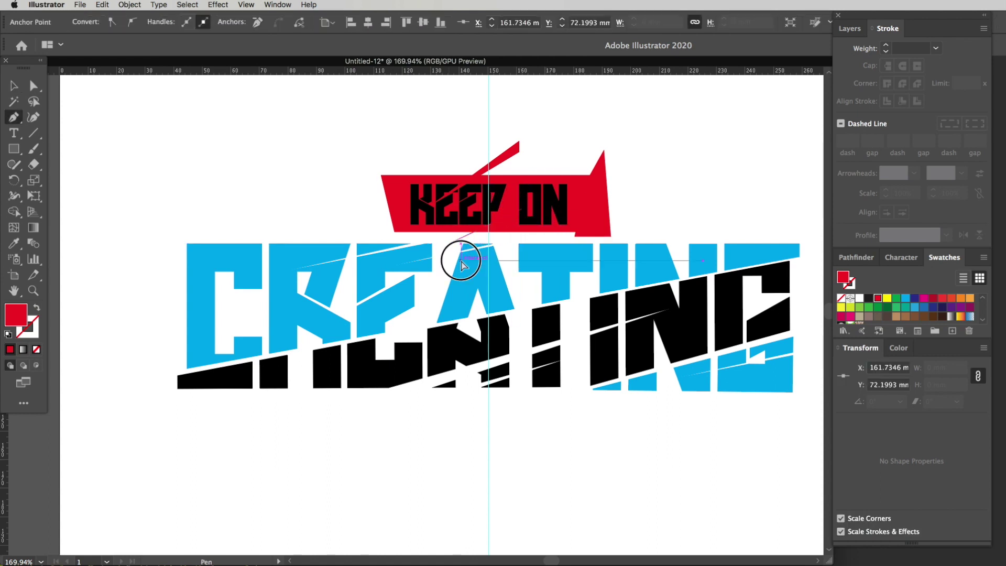
left_click(461, 258)
left_click(449, 242)
key("v")
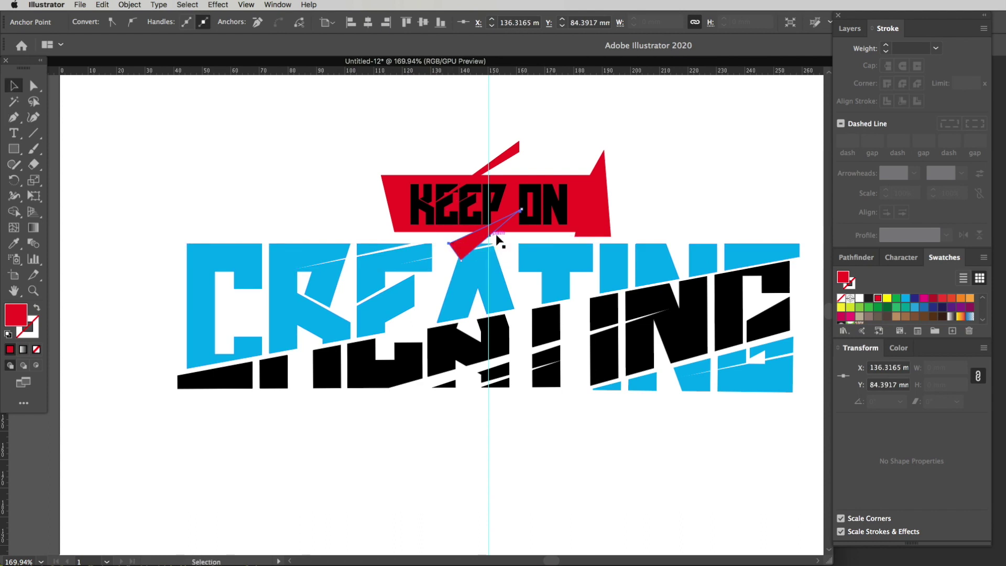
left_click(508, 242)
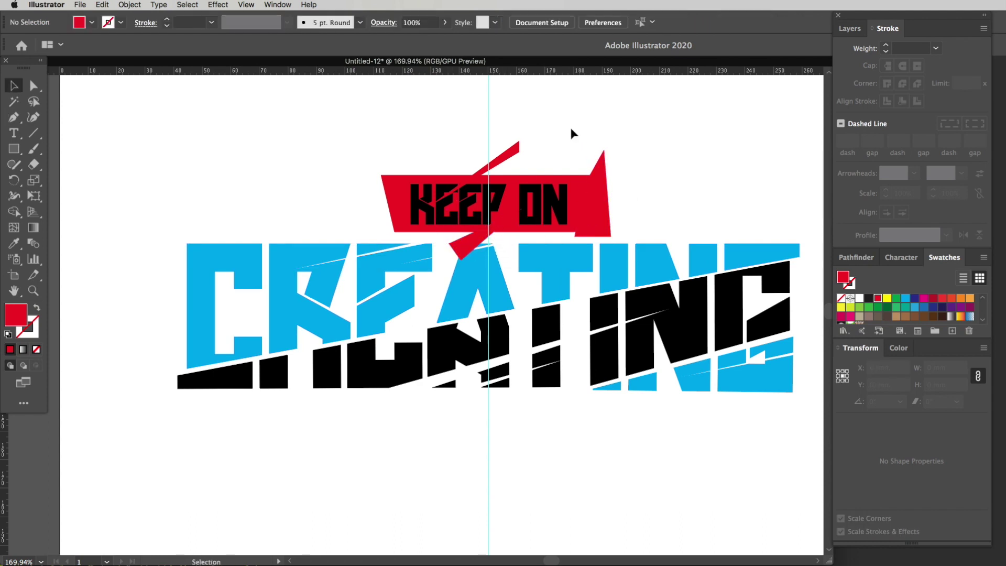
Step: Fill the three cutting shapes over the red banner with yellow to set them apart from it
left_click(600, 220)
left_click(475, 243, "shift")
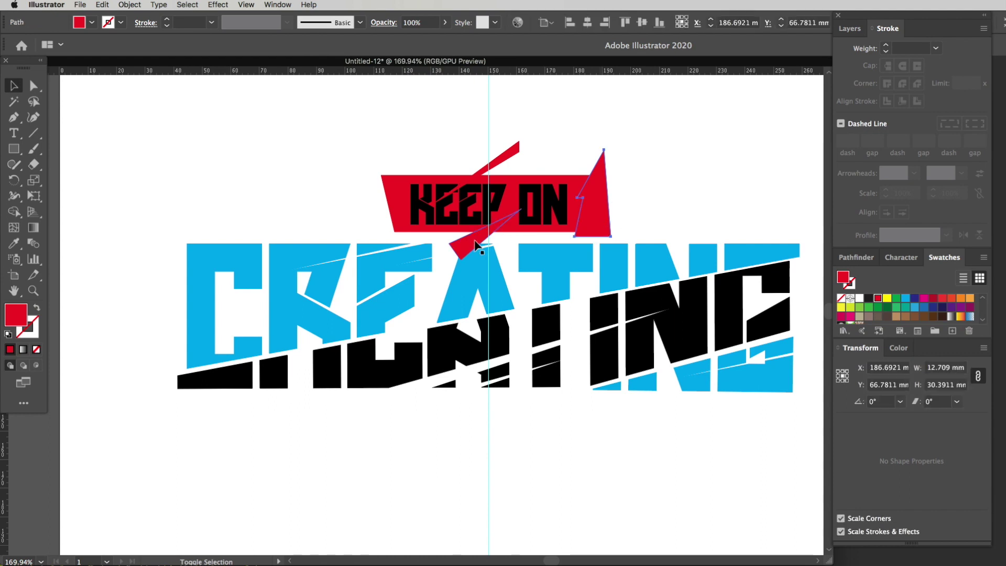
left_click(520, 150, "shift")
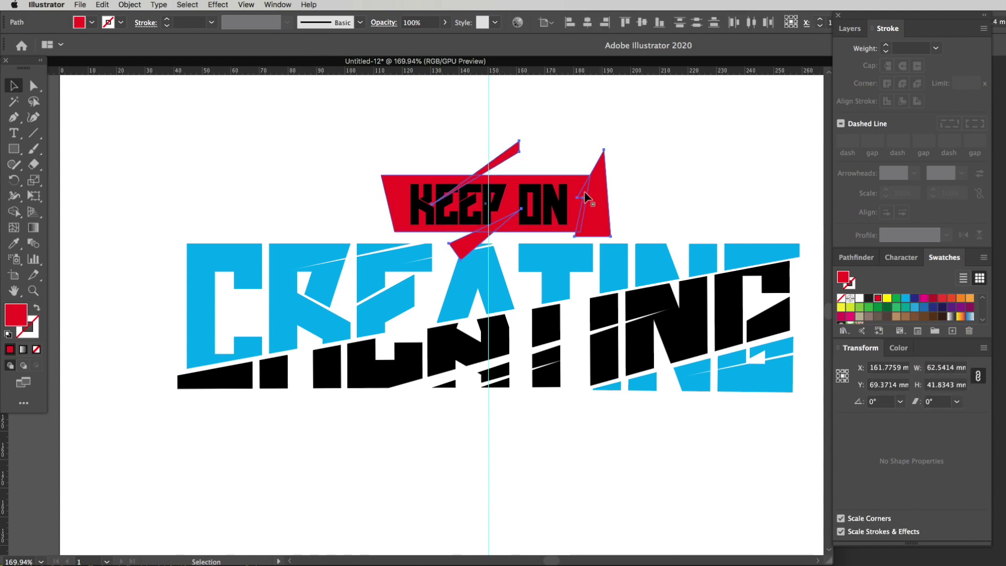
left_click(888, 299)
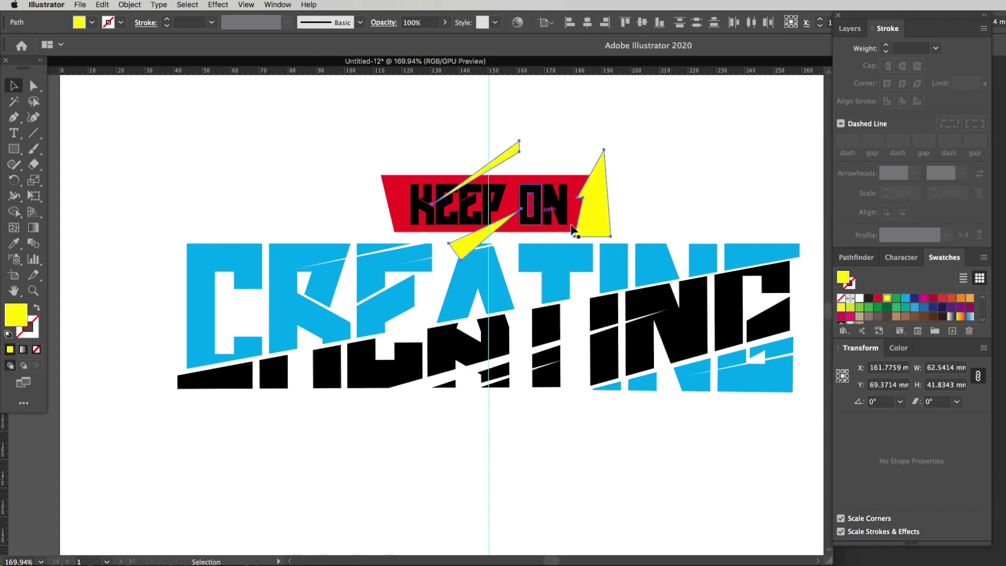
Step: Subtract the three yellow cutting shapes from the red banner with Minus Front and expand the result
left_click(857, 258)
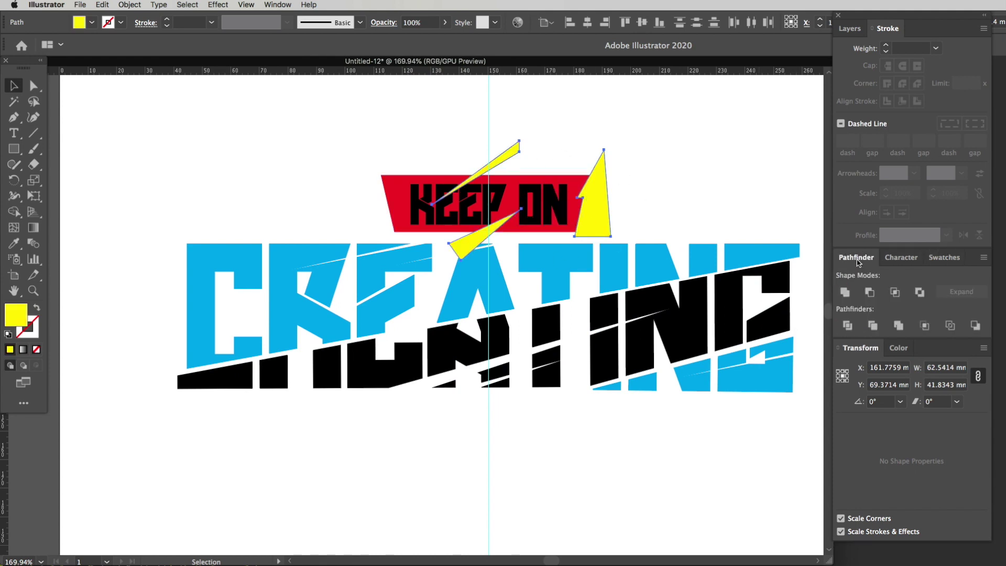
left_click(555, 179, "shift")
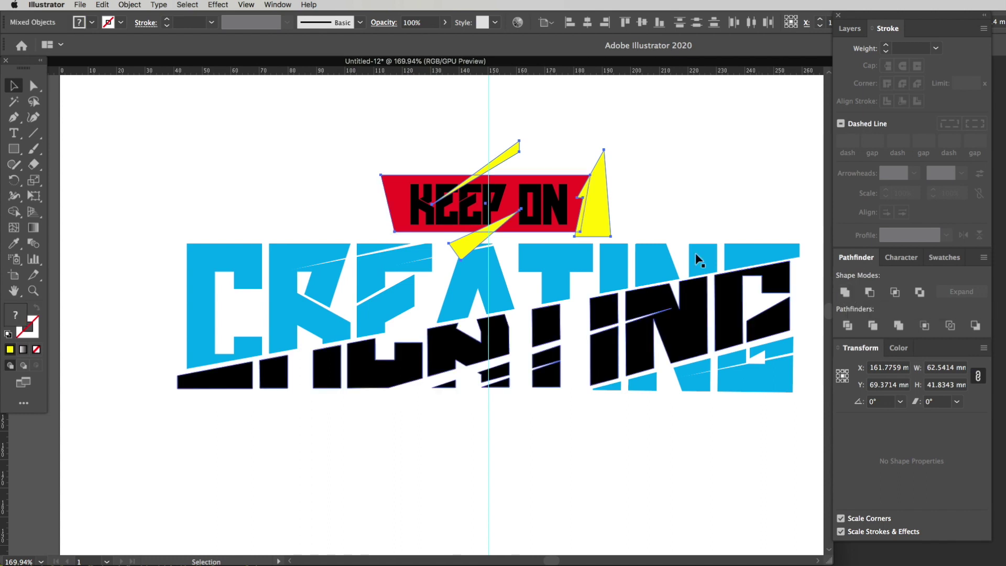
left_click(509, 176, "shift")
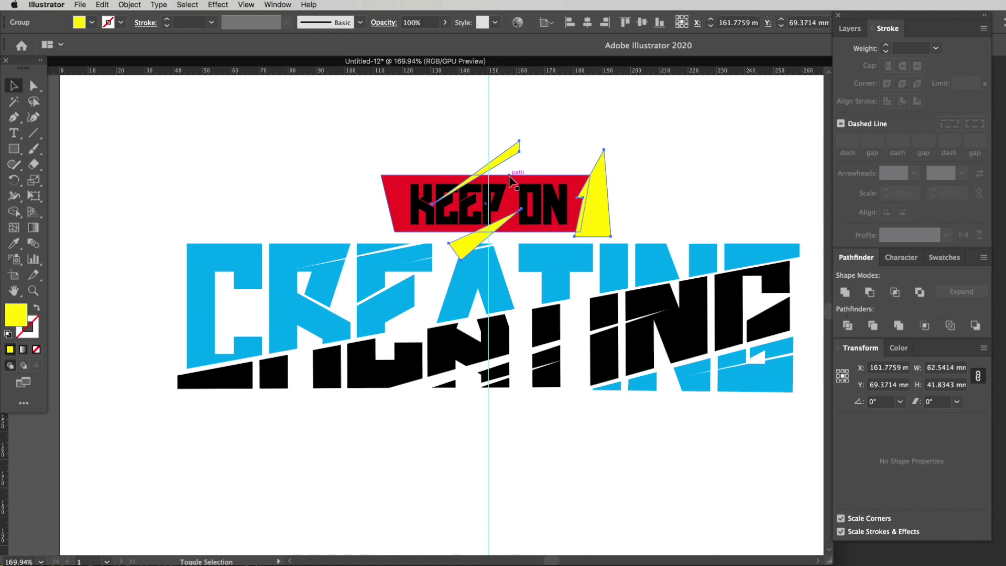
left_click(510, 181, "shift")
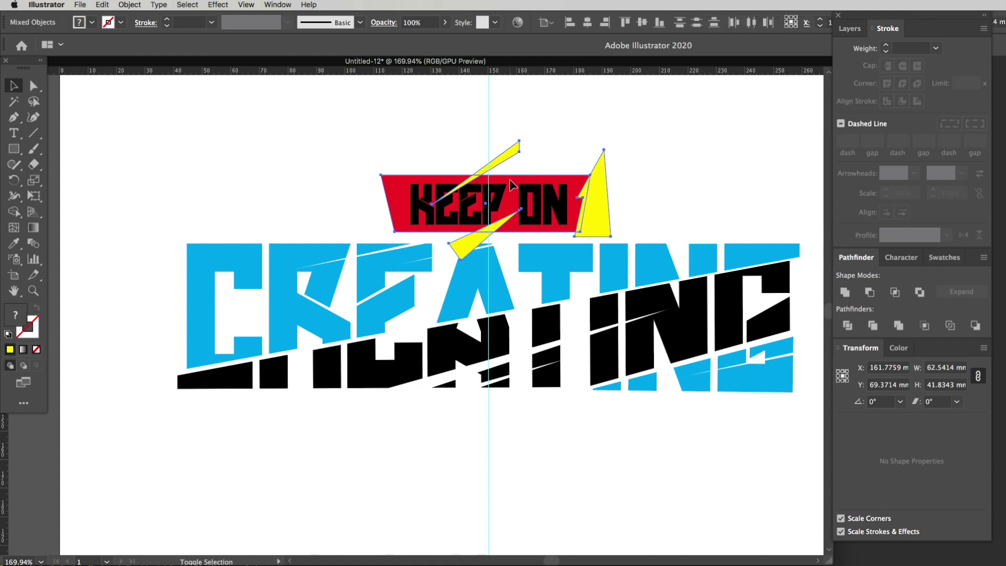
left_click(870, 292, "alt")
left_click(961, 292)
left_click(748, 189)
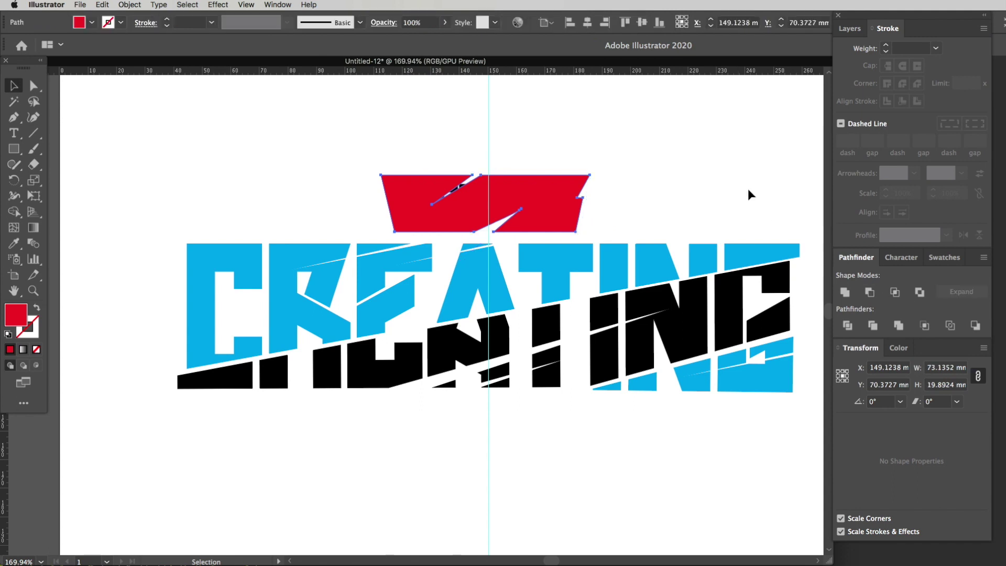
Step: Send the cut red banner to the back behind the KEEP ON text and deselect it
left_click(568, 212)
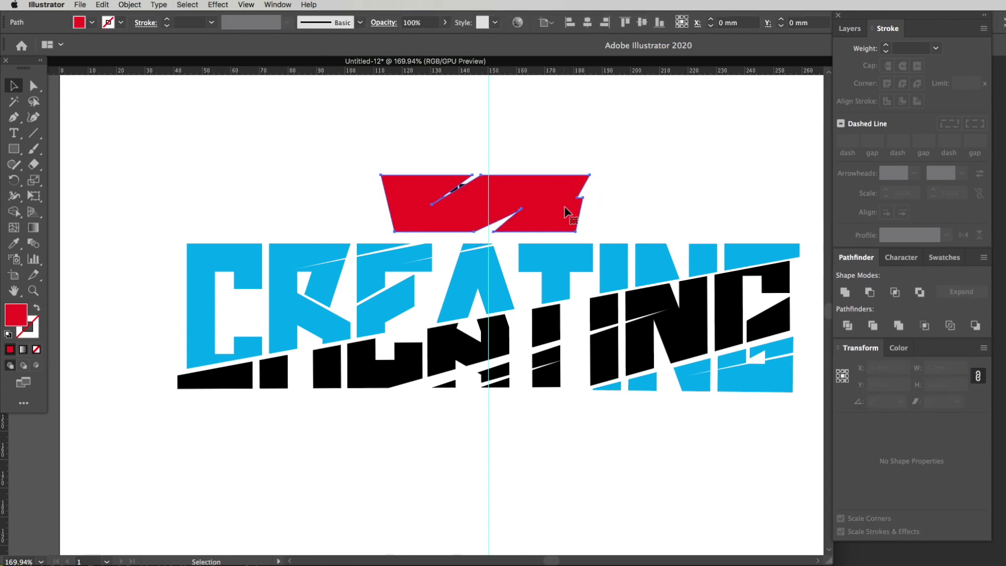
key("super+shift+bracketleft")
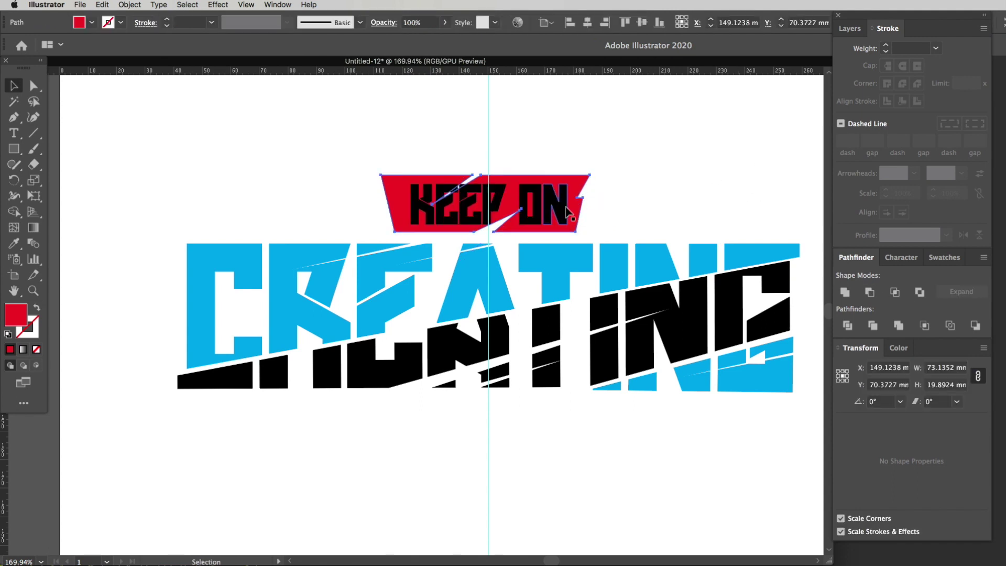
left_click(605, 194)
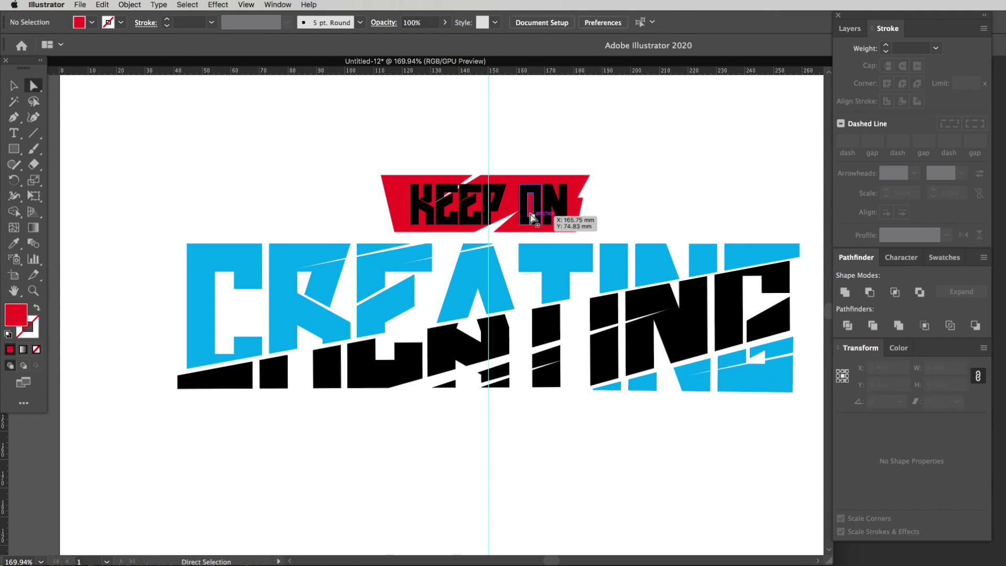
Step: Narrow the banner's lower cut by moving its lower-left corner point 2.25 mm right and realigning the neighbouring edge point
key("super+space")
left_click_drag(475, 210, 625, 278)
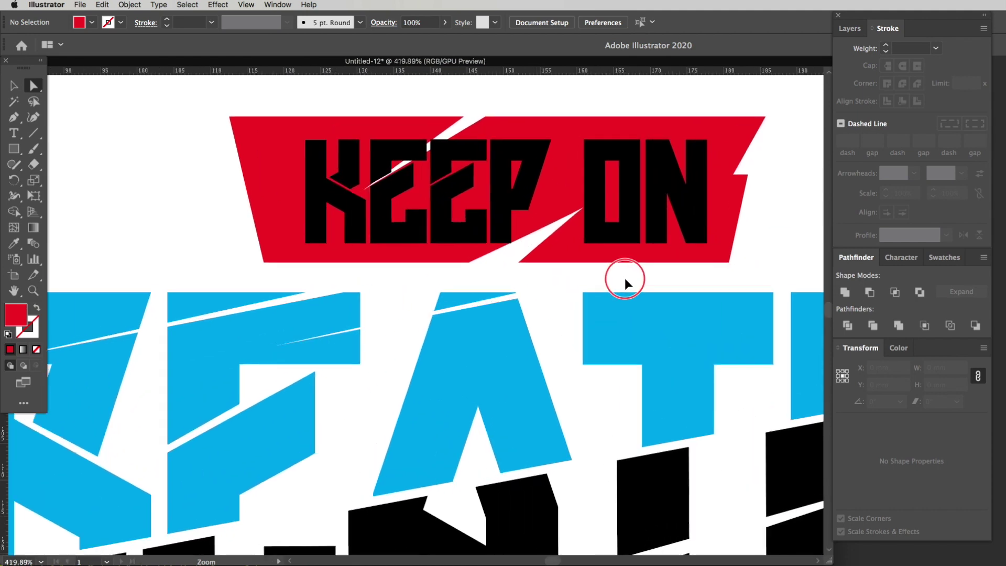
left_click(461, 307)
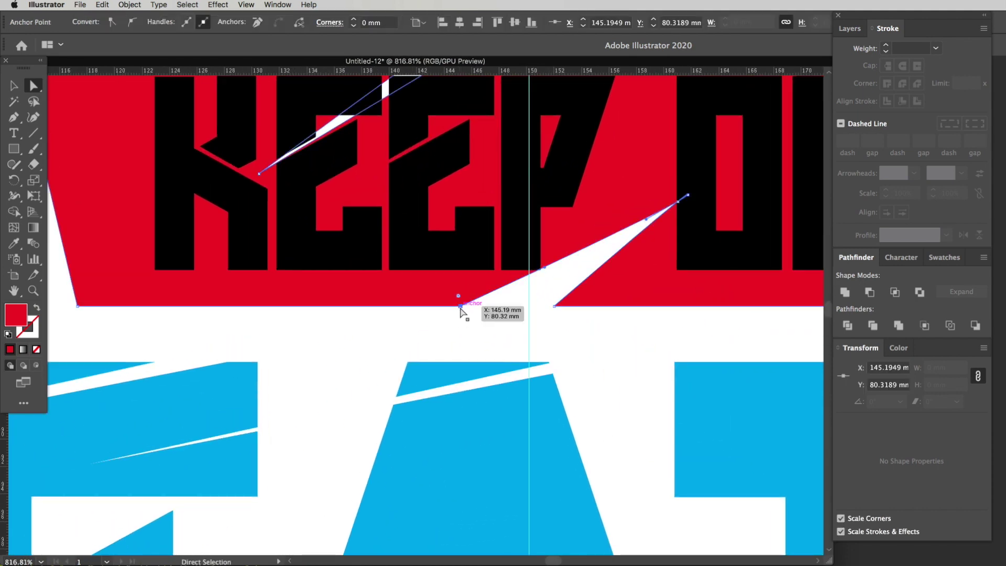
left_click_drag(461, 307, 492, 307)
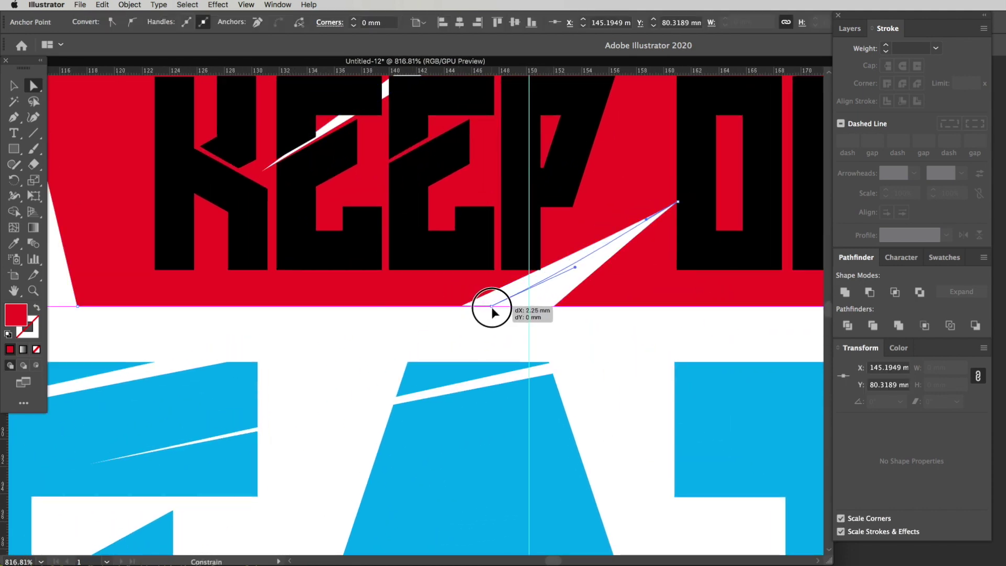
left_click_drag(576, 269, 572, 261)
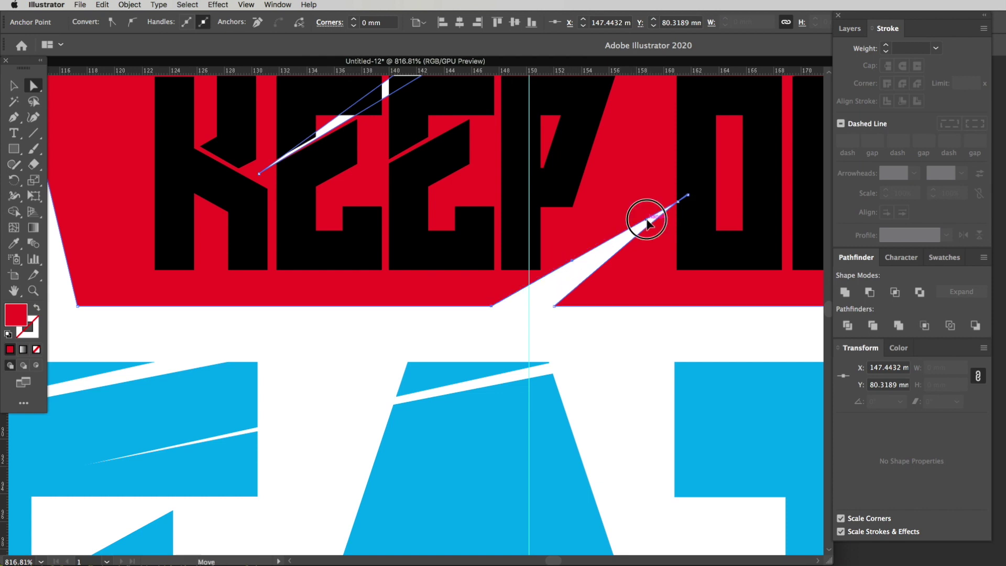
key("super+shift+a")
scroll(596, 269, "down", 5)
left_click_drag(595, 269, 685, 284)
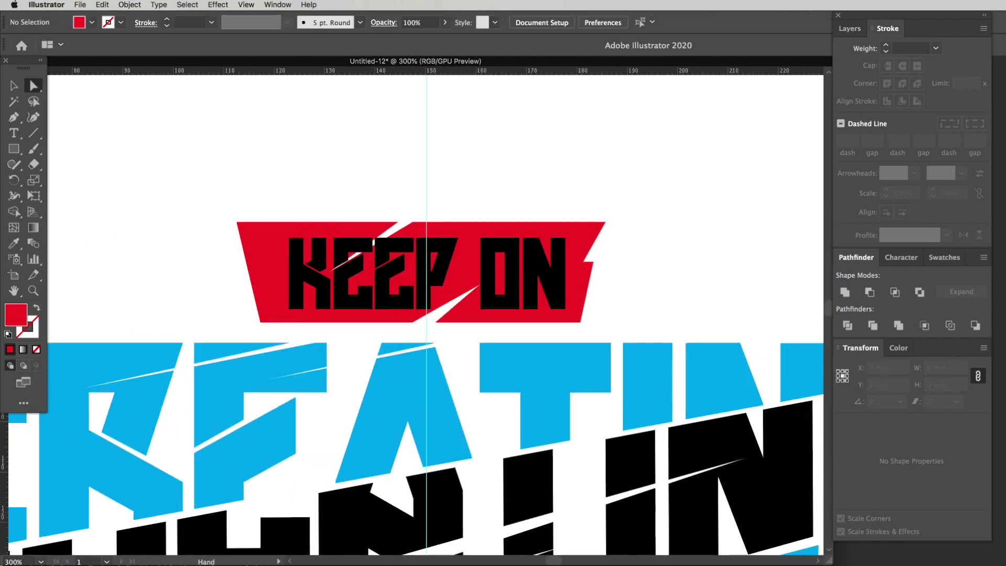
key("v")
scroll(540, 333, "down", 3)
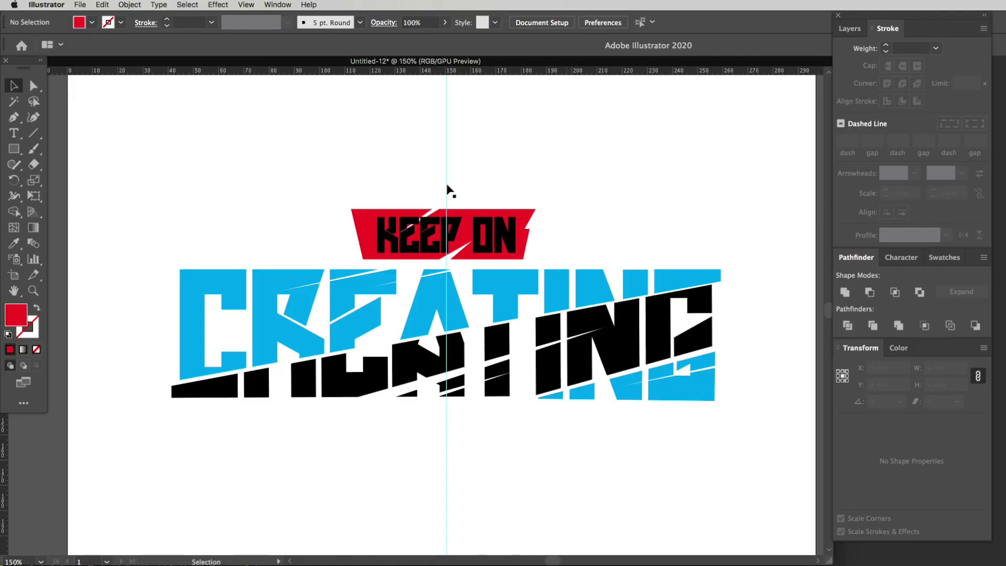
Step: Add the Keep On Creating Swatch 1 colour theme from My Library to the document's swatches, and close the Libraries panel
left_click(279, 4)
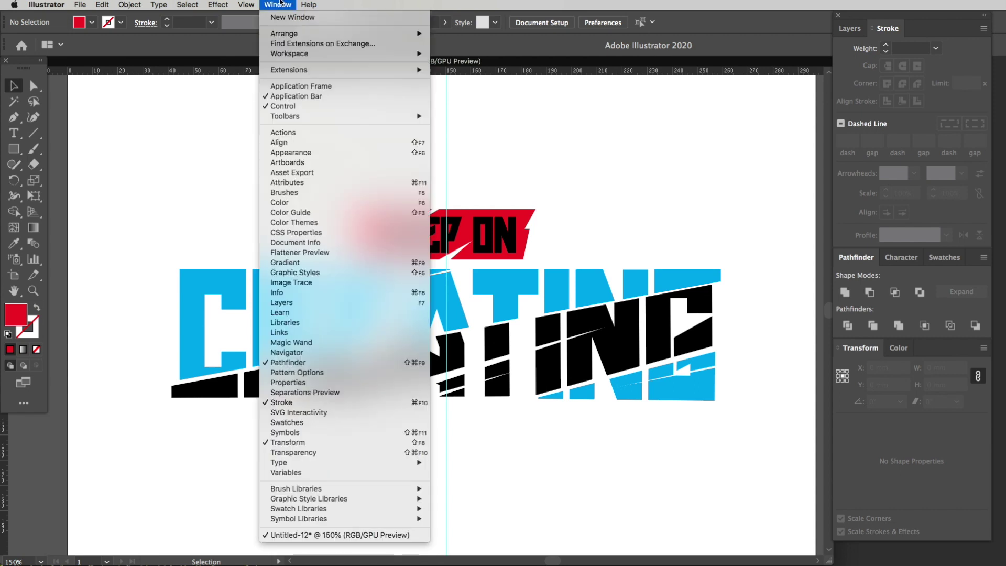
left_click(309, 322)
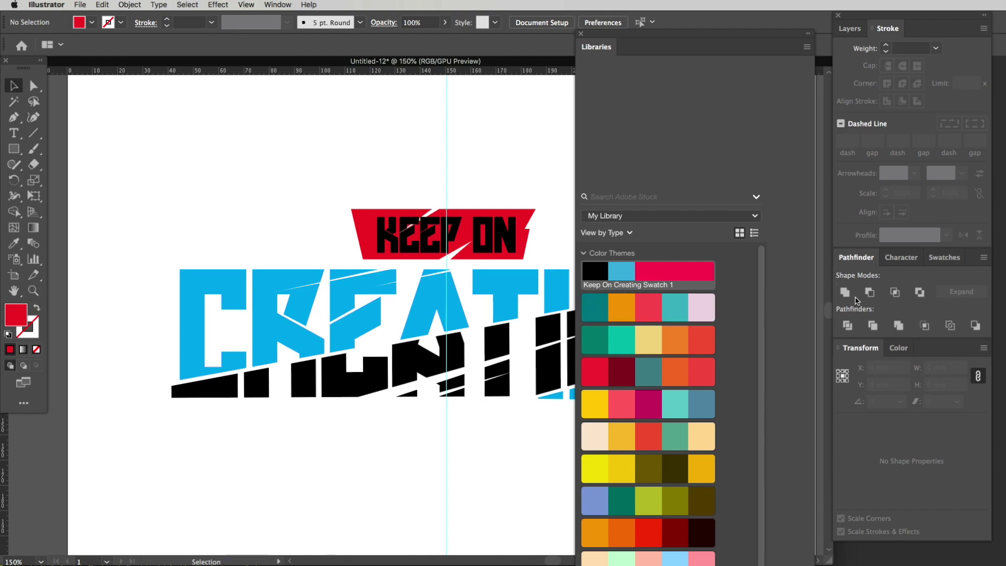
left_click(945, 258)
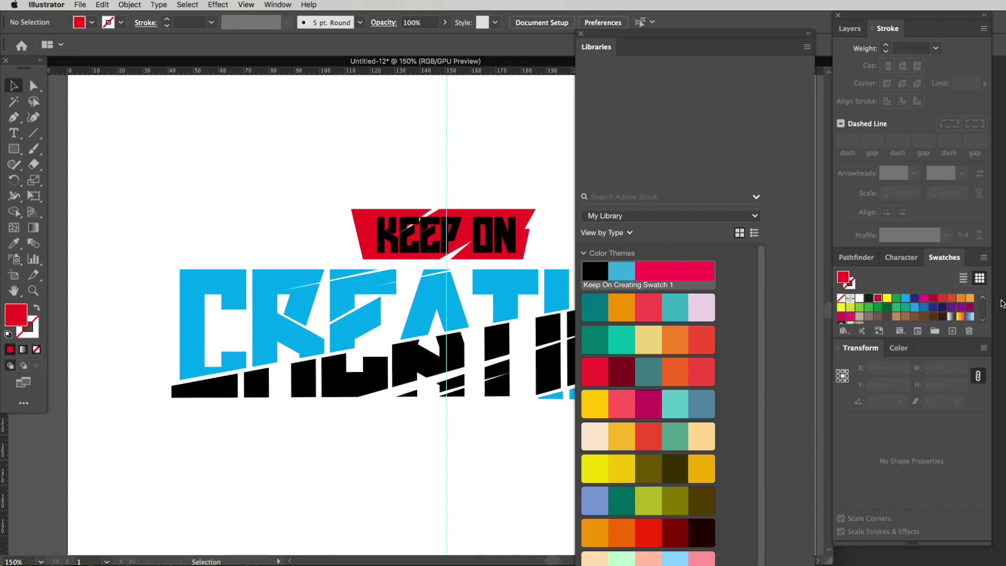
right_click(653, 272)
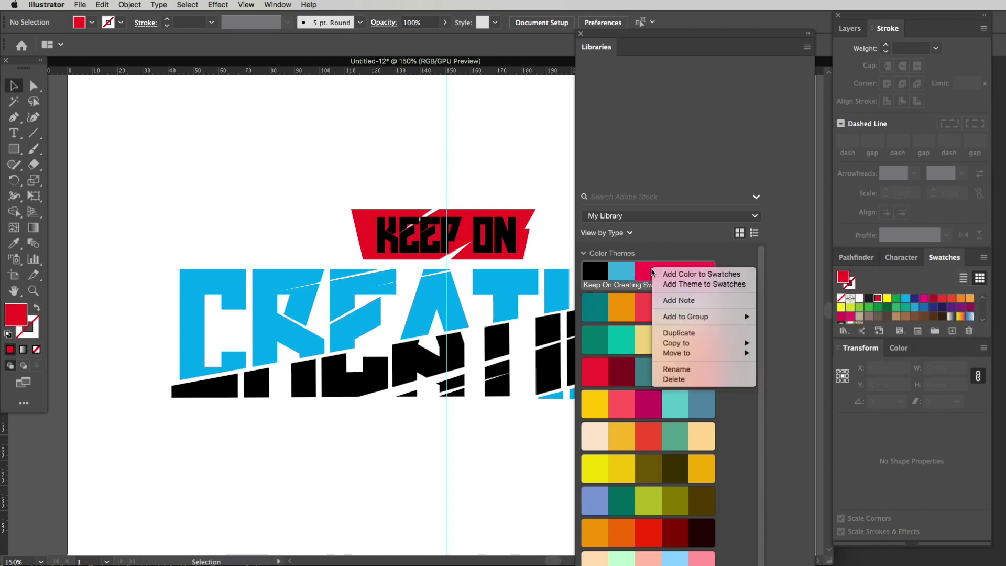
left_click(696, 286)
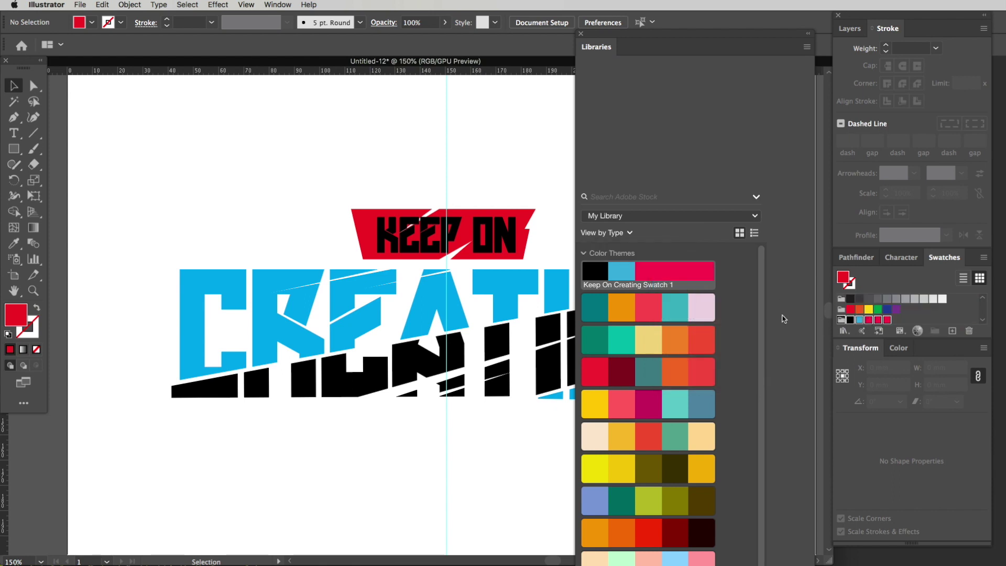
left_click(581, 34)
Step: Create a new layer and name it Background
left_click_drag(570, 328, 570, 341)
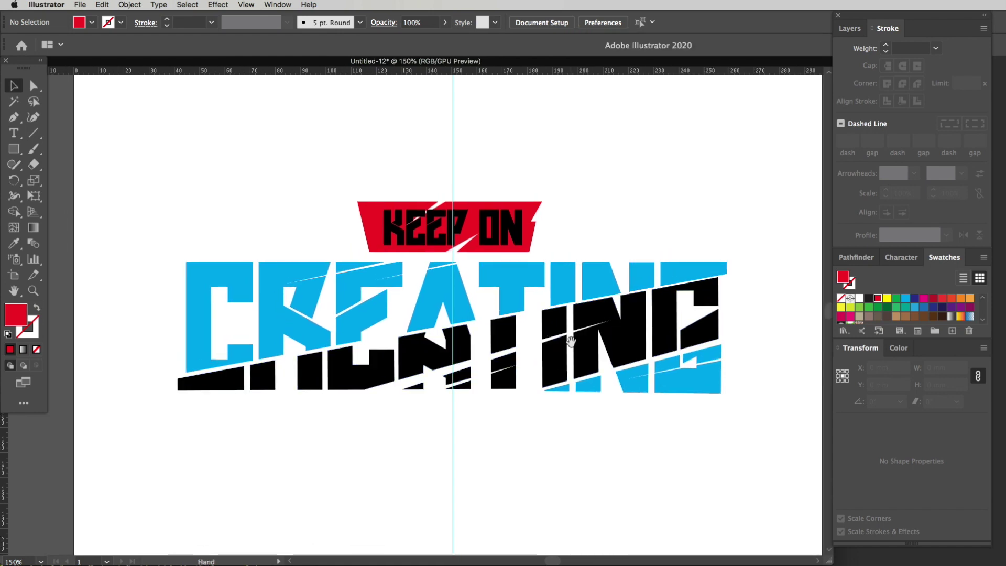
left_click(848, 30)
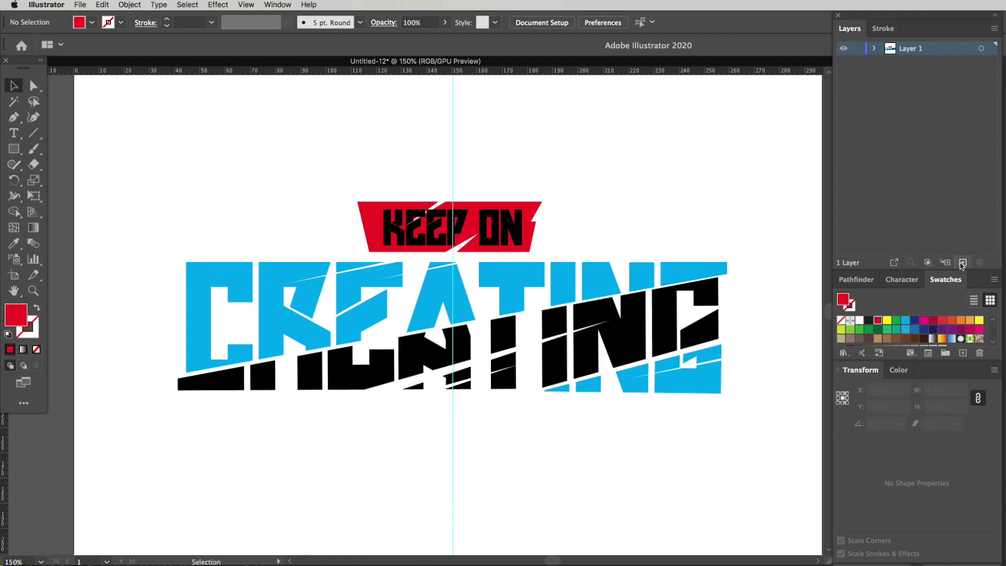
left_click(963, 264)
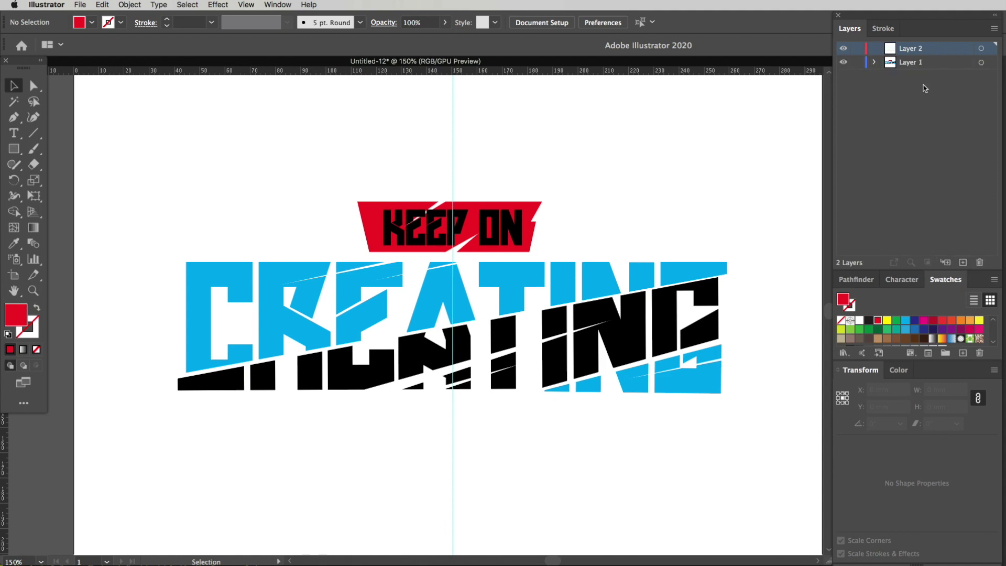
double_click(911, 50)
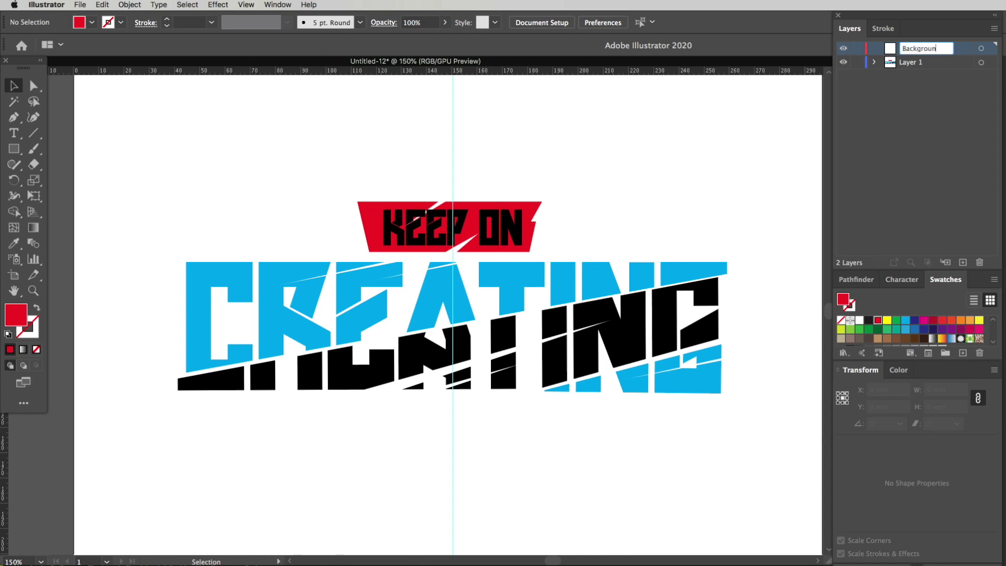
type("Background")
key("Return")
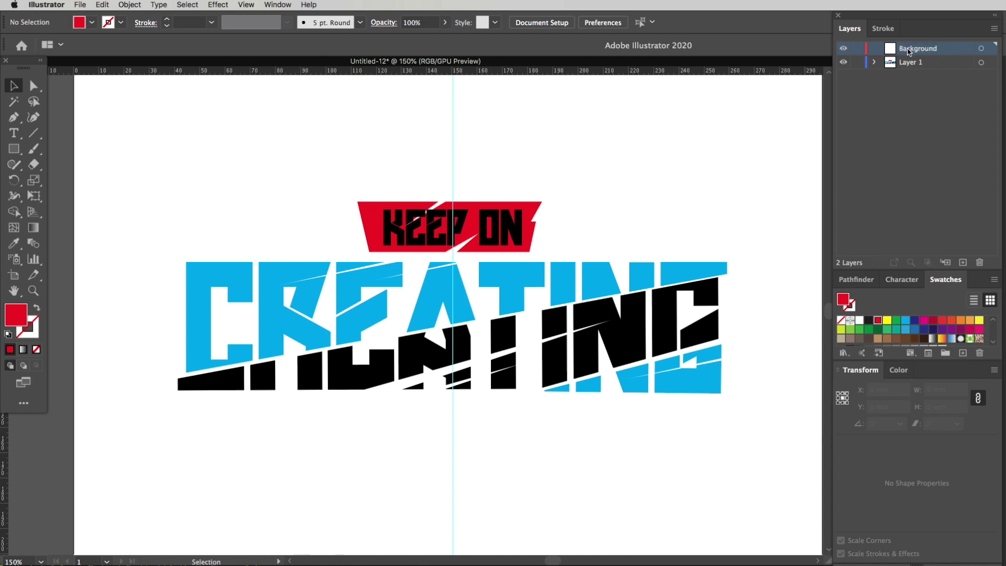
Step: Move Layer 1 above the Background layer and rename it Artwork Layer
left_click_drag(912, 62, 909, 48)
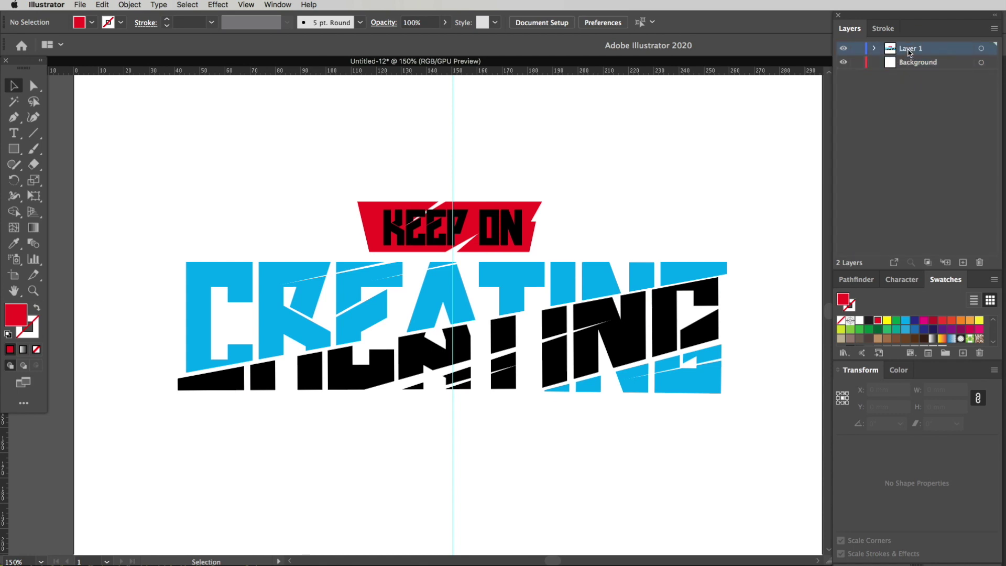
double_click(909, 50)
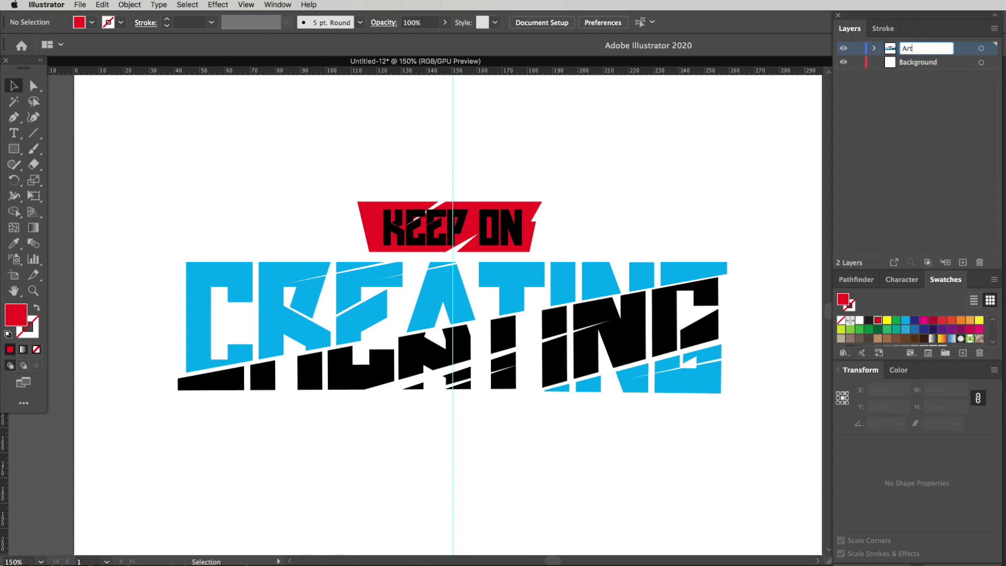
type("Artwork Layer")
key("Return")
Step: Draw a rectangle about 282 by 176 mm behind the lettering on the Background layer and fill it with the theme's black
left_click(926, 64)
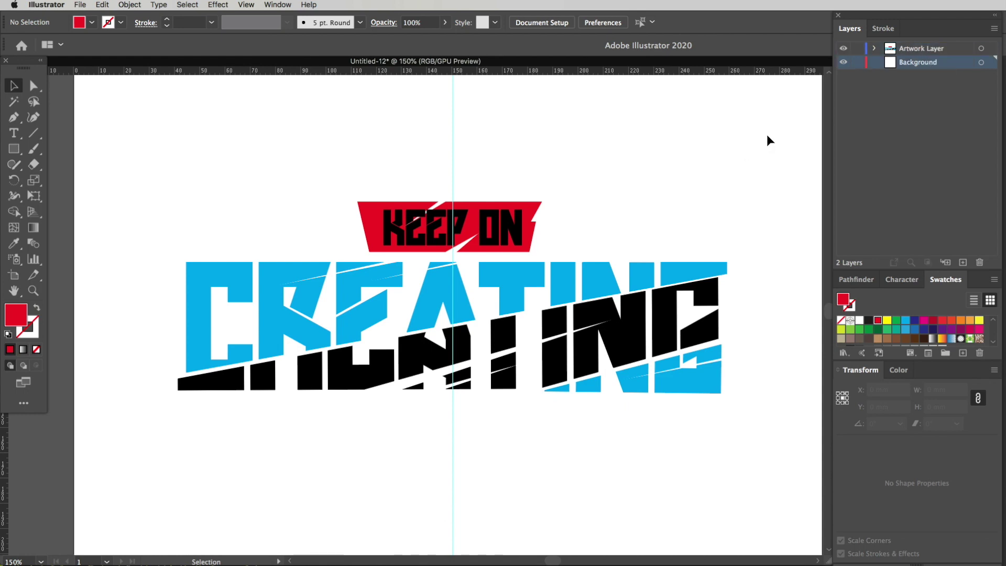
key("m")
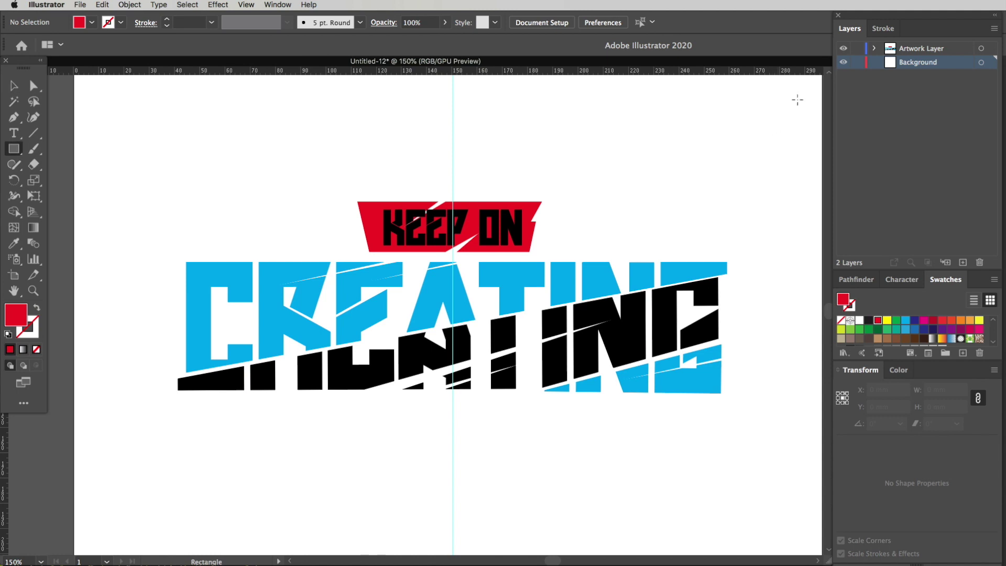
left_click_drag(813, 84, 309, 525)
scroll(461, 437, "right", 5)
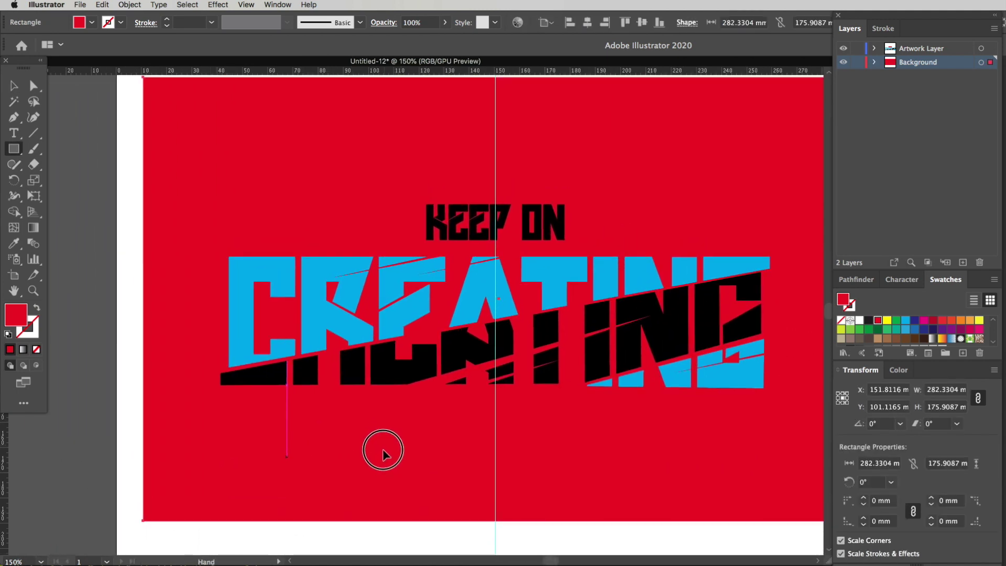
scroll(885, 330, "down", 3)
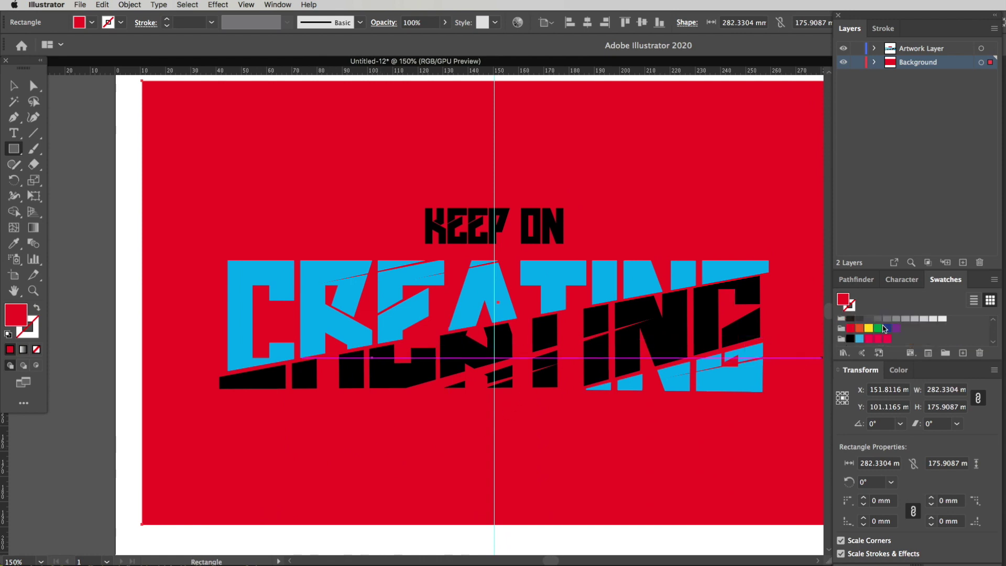
left_click(850, 339)
key("v")
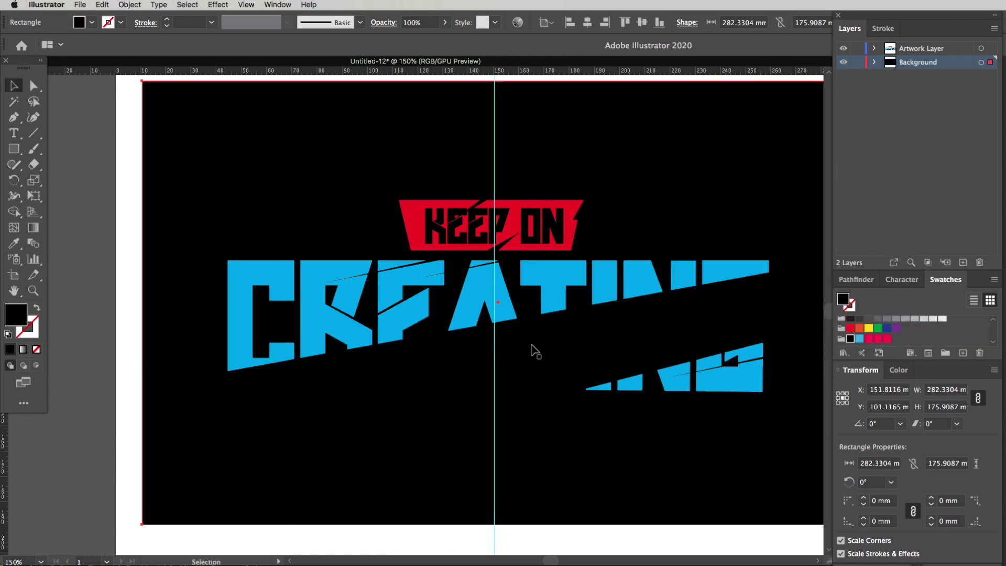
Step: Recolour the black CREATING letter pieces with the theme's light blue and the bright blue pieces with its first pink-red
left_click(543, 350)
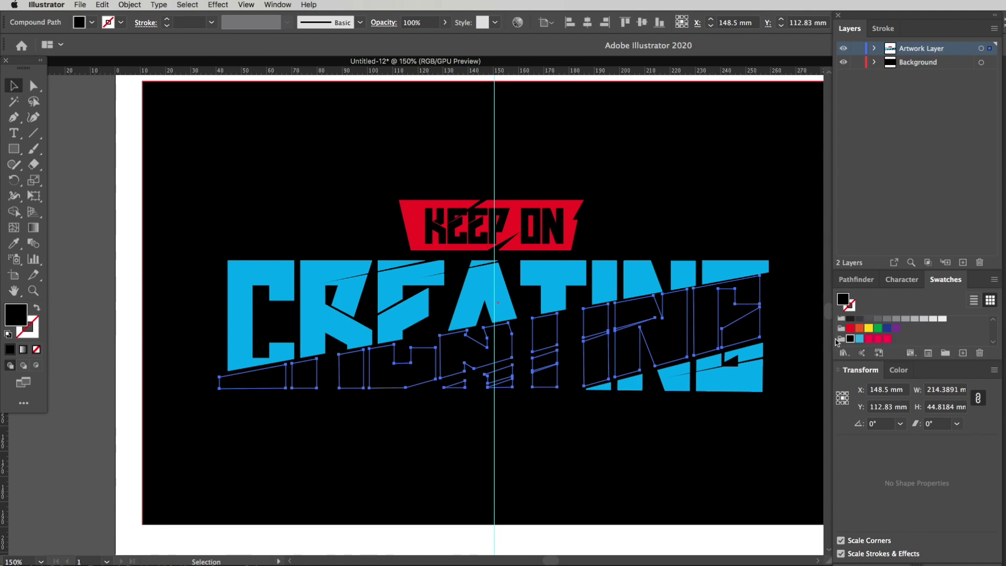
left_click(861, 339)
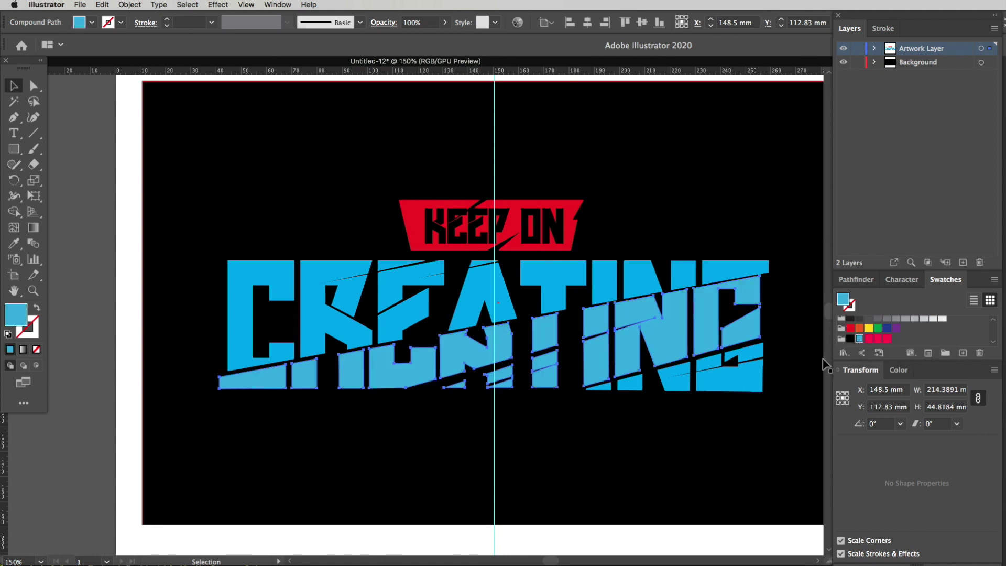
left_click(649, 278)
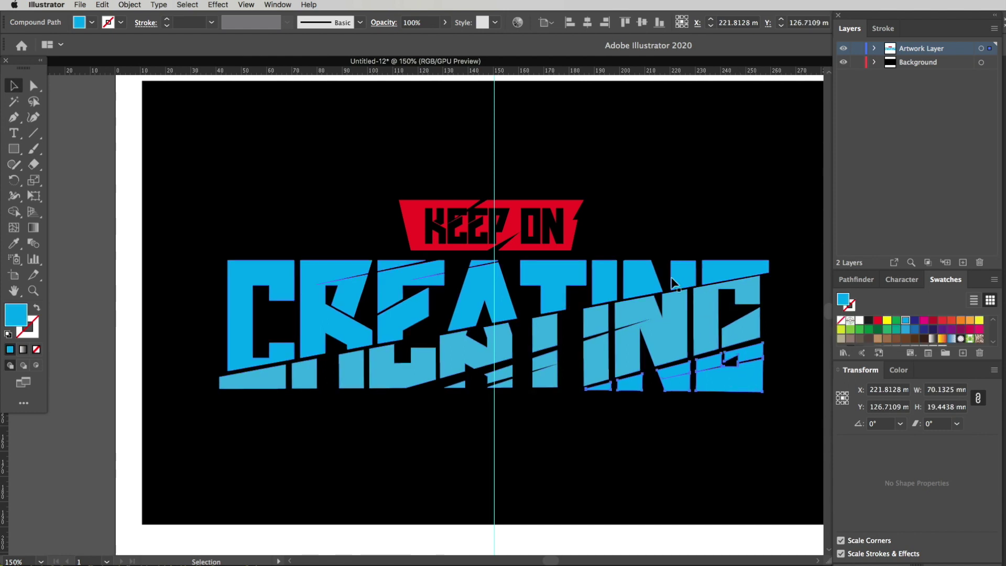
left_click(652, 278, "shift")
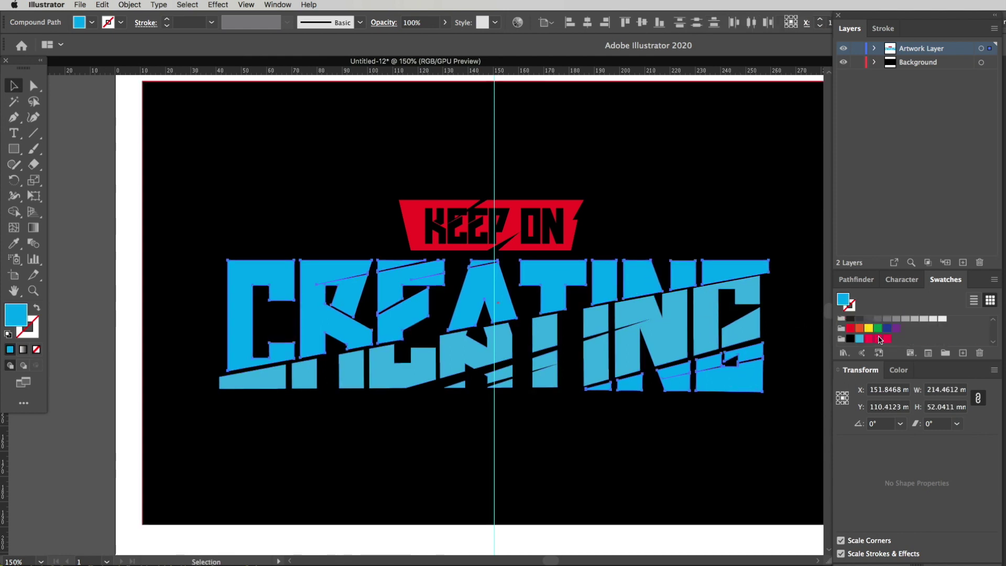
left_click(869, 339)
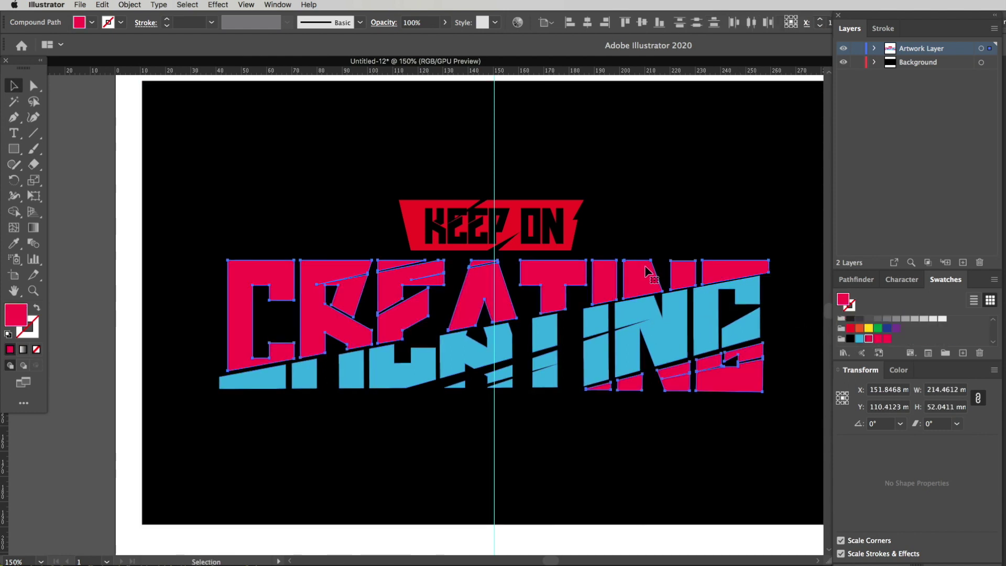
Step: Fill the red banner behind KEEP ON with the theme's light blue and clear the selection
left_click(573, 230)
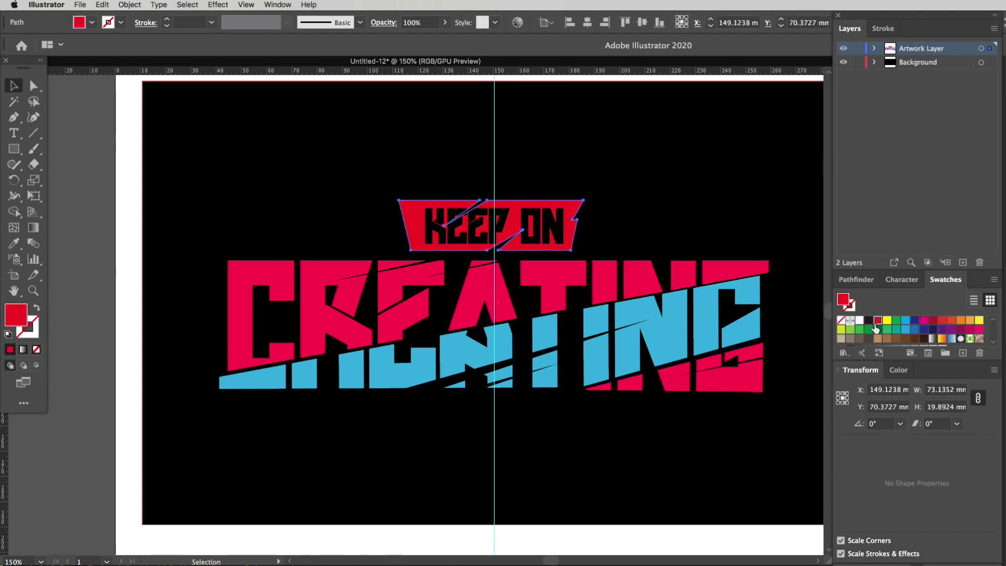
left_click(860, 340)
left_click(687, 434)
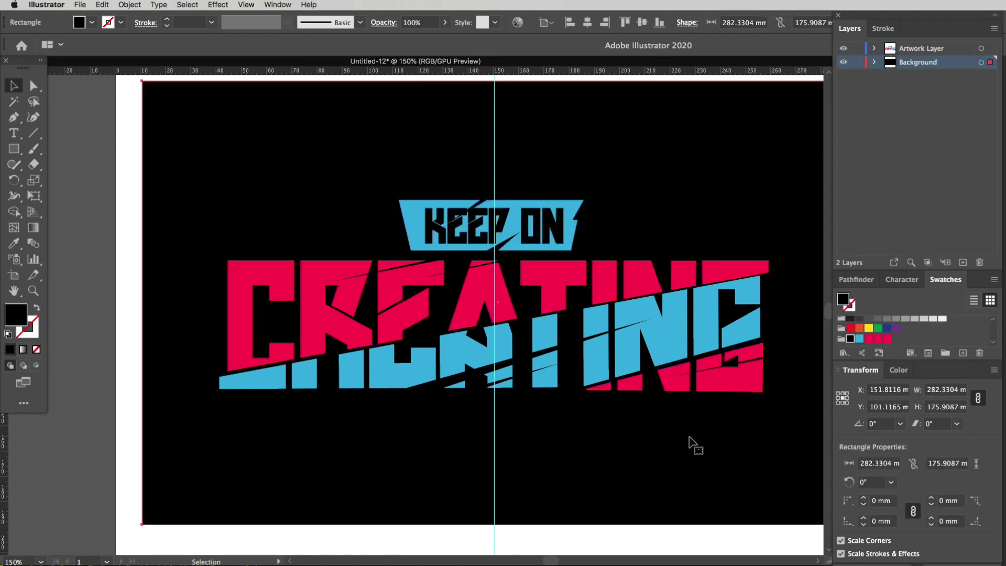
left_click_drag(688, 434, 626, 419)
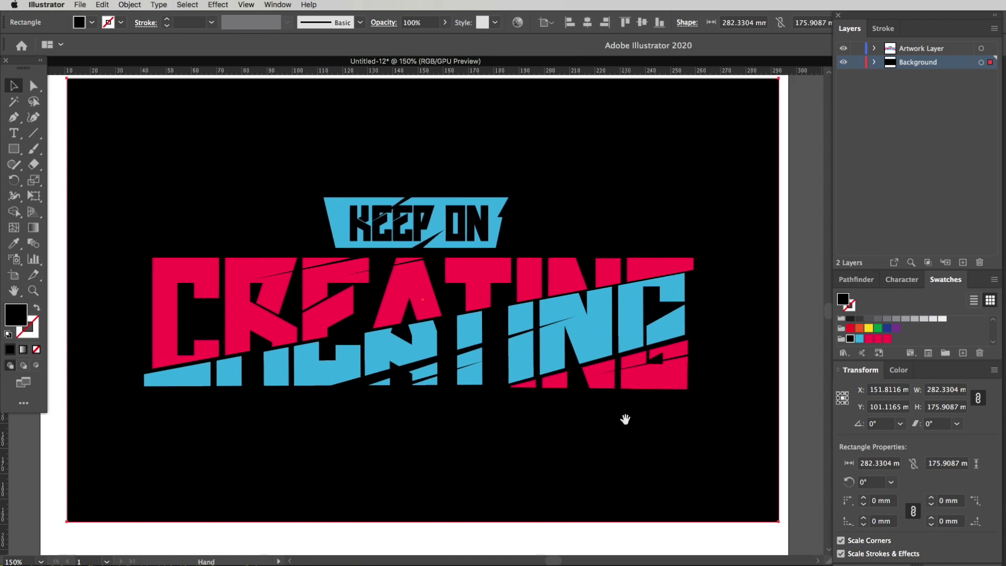
left_click(687, 531)
Step: Draw a closed lightning bolt about 84 mm wide and 147 mm tall behind the lettering on the Background layer with the Pen tool
scroll(685, 530, "right", 3)
key("p")
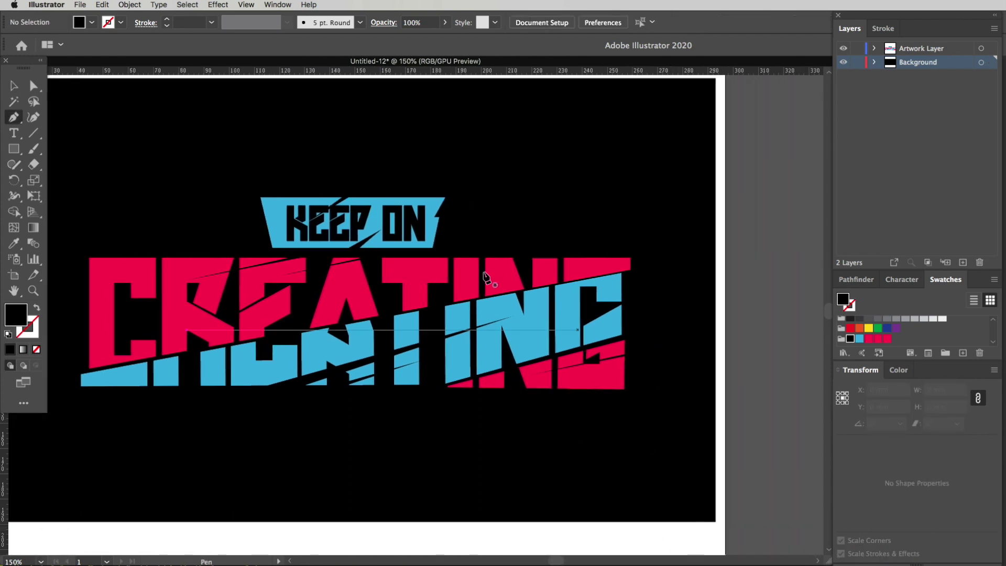
left_click(322, 131)
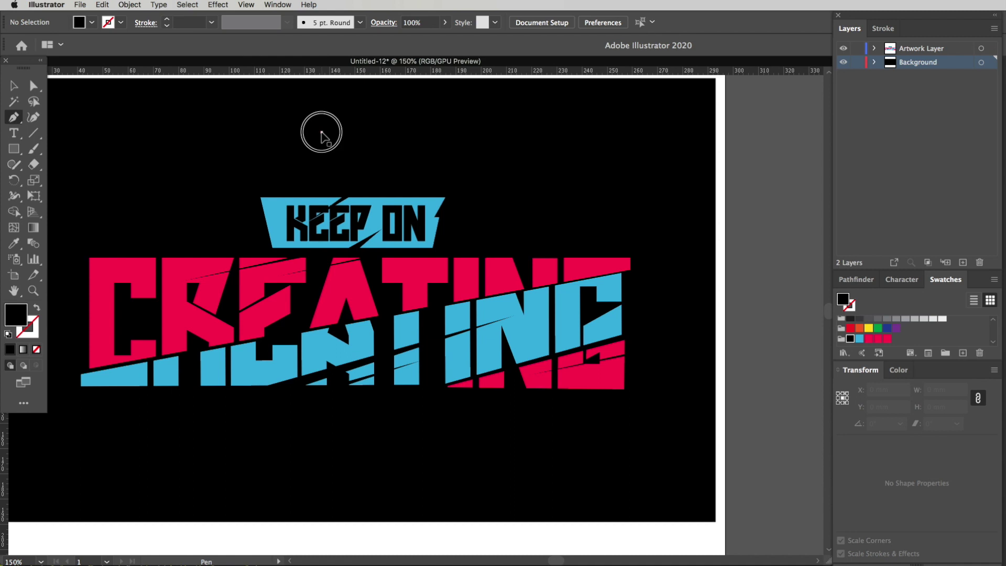
left_click(466, 132)
left_click(390, 294)
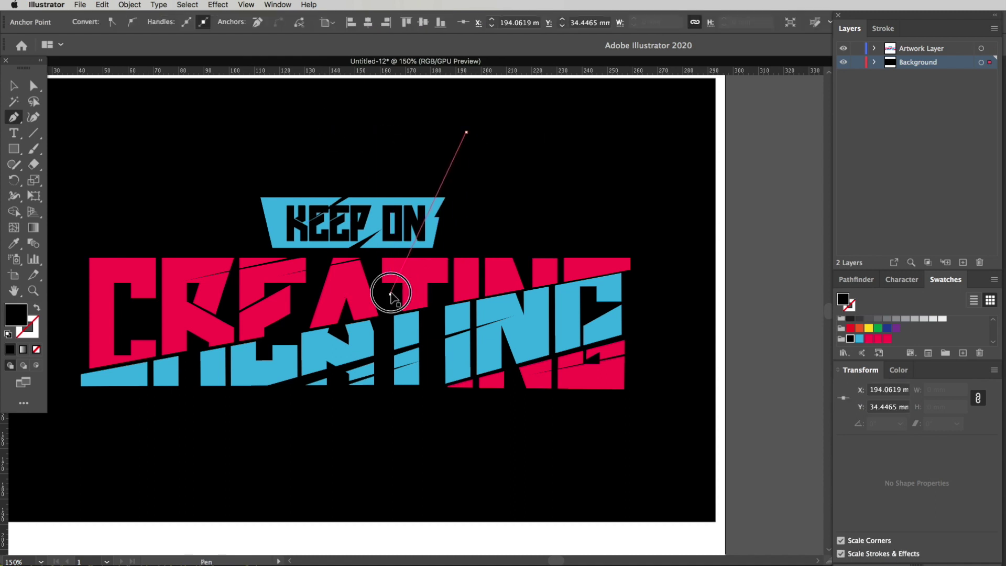
left_click(458, 295)
left_click(286, 502)
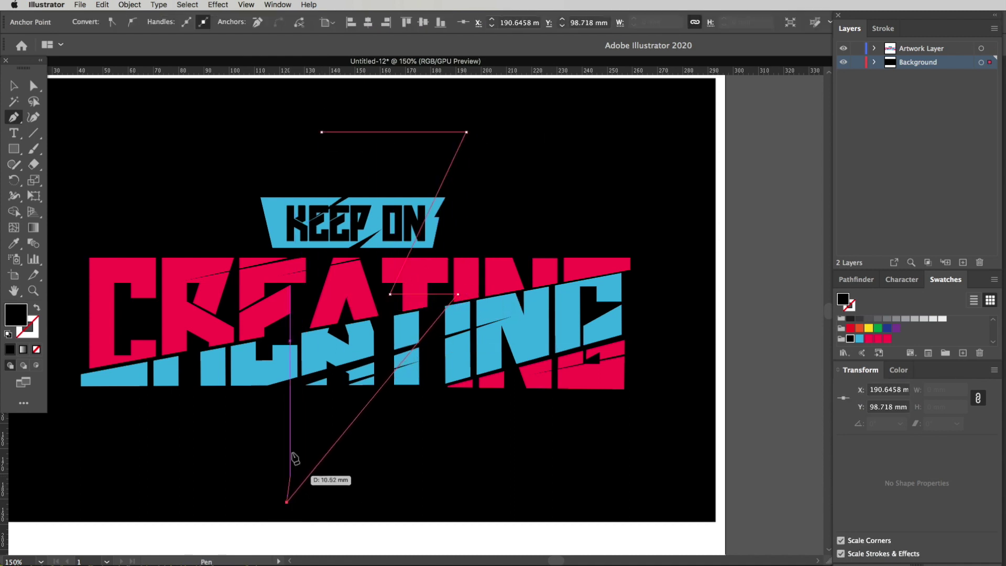
left_click(329, 331)
left_click(256, 330)
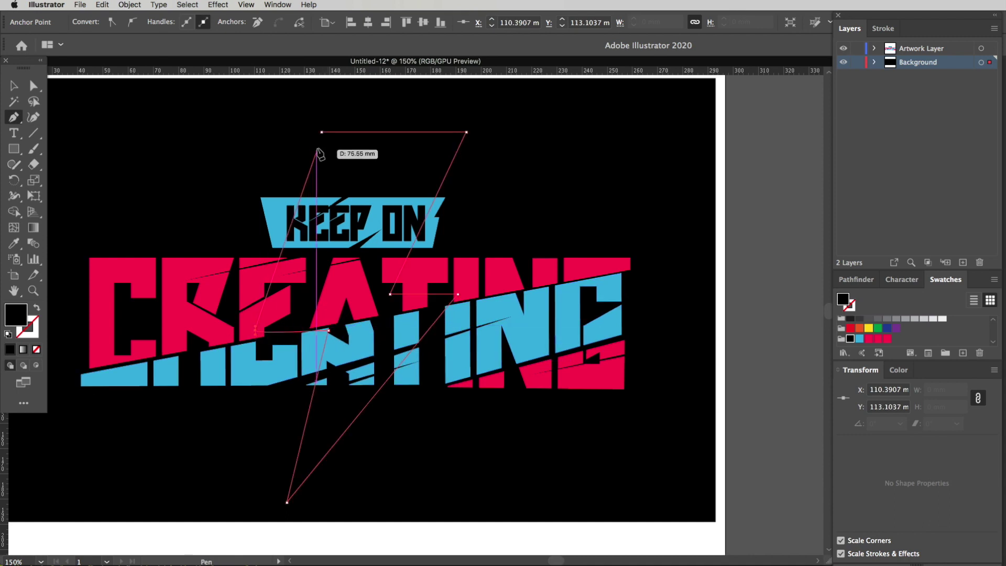
left_click(321, 132)
Step: Fill the lightning bolt with the default dark grey-black swatch and deselect it
key("v")
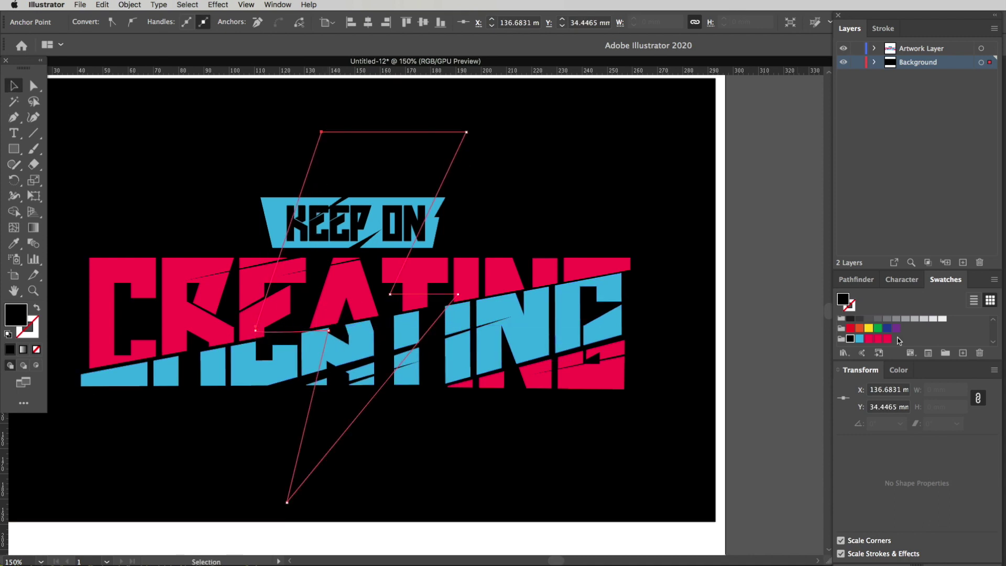
scroll(897, 335, "up", 3)
left_click(869, 321)
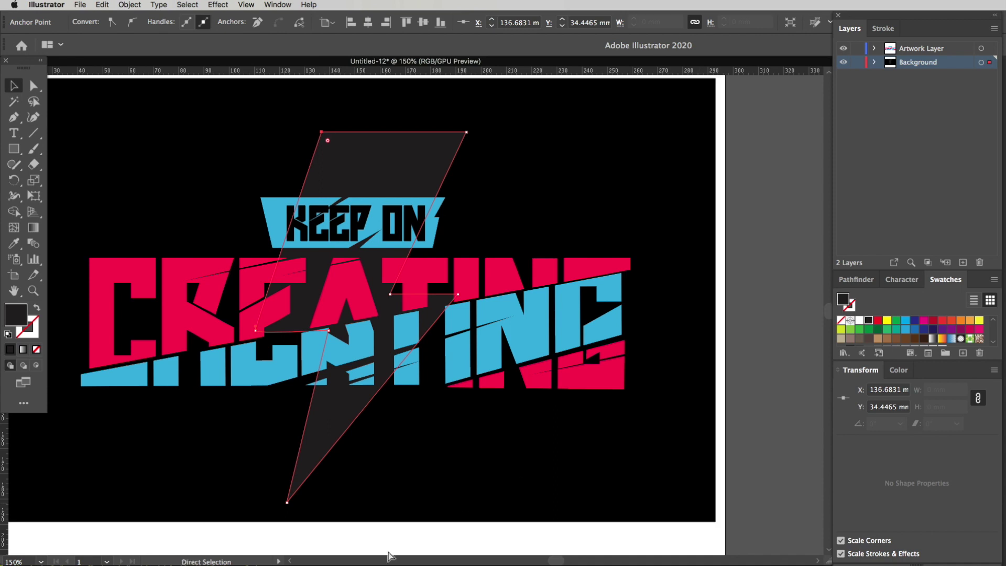
left_click(386, 534)
left_click_drag(483, 443, 550, 423)
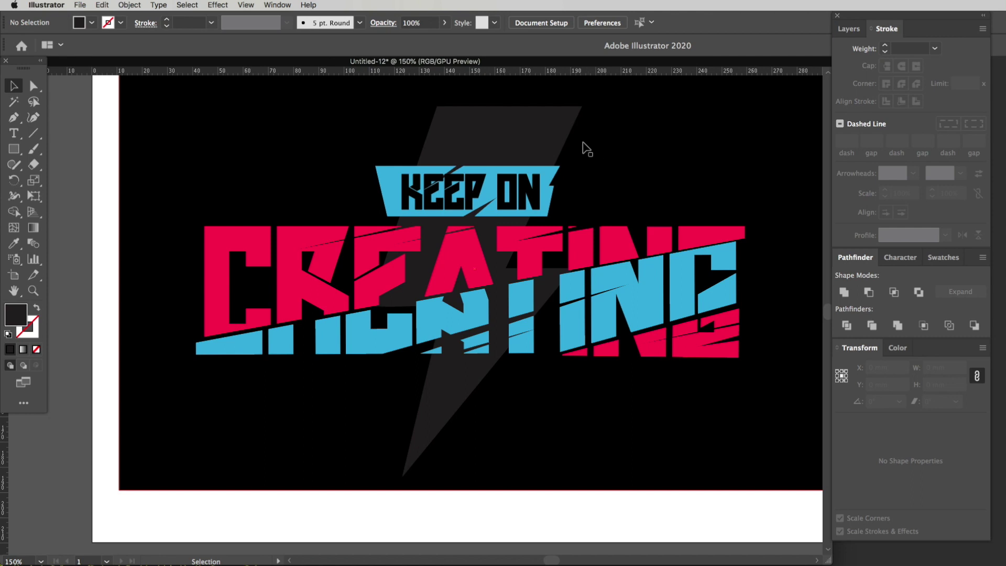
Step: Swap the lightning bolt's fill and stroke so it has only a dark grey outline, and align the stroke to the inside
left_click(521, 139)
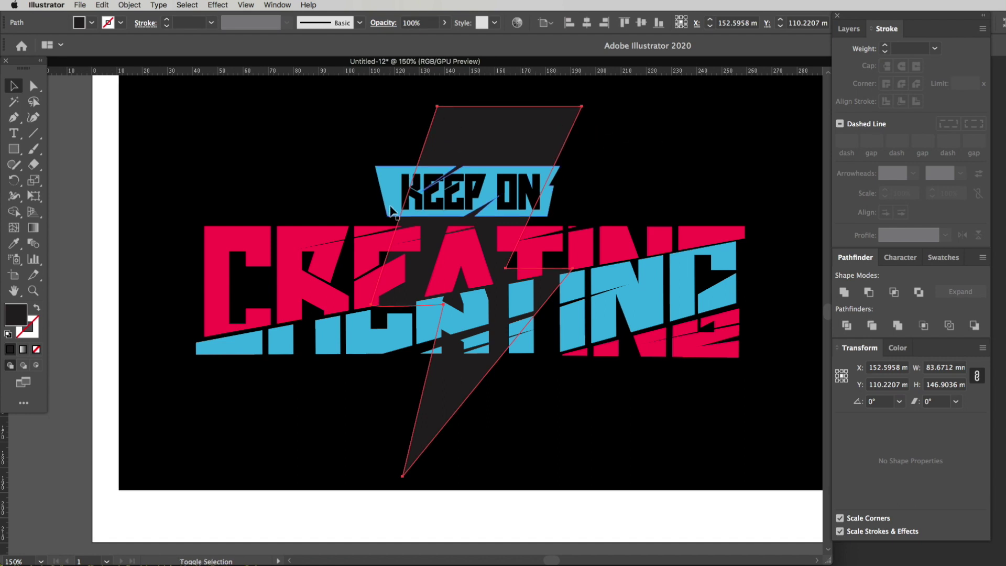
key("shift+x")
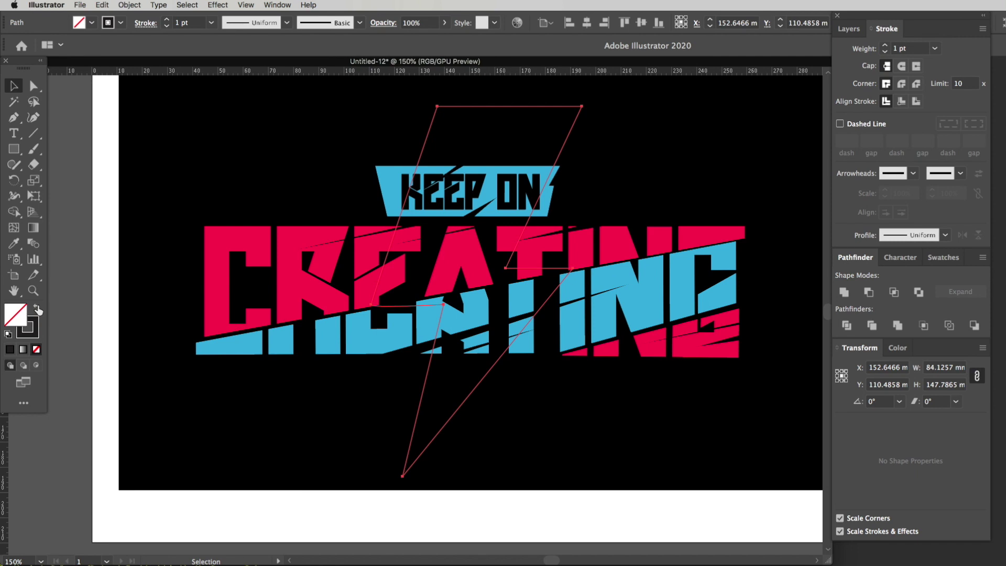
left_click(37, 308)
left_click(37, 309)
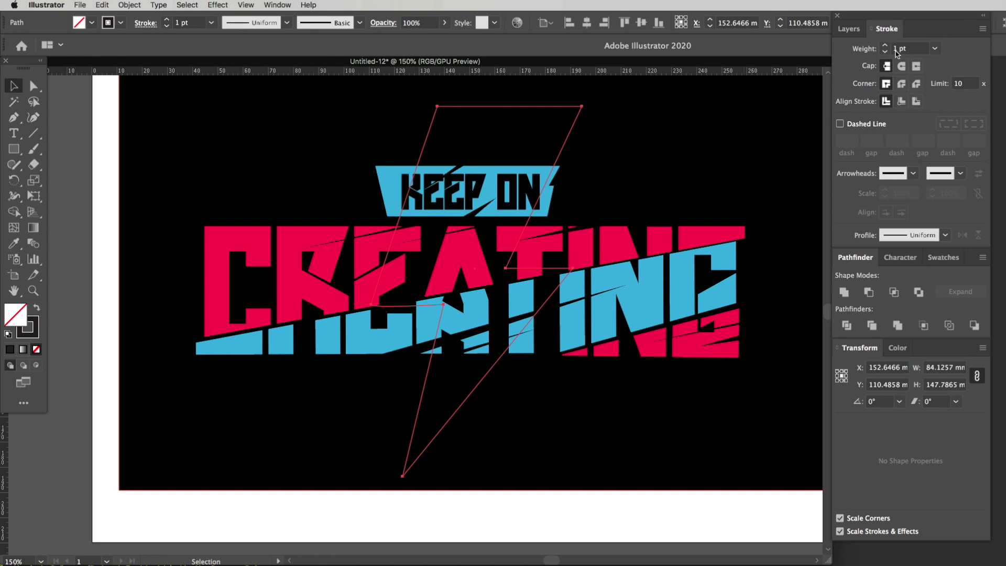
left_click(902, 101)
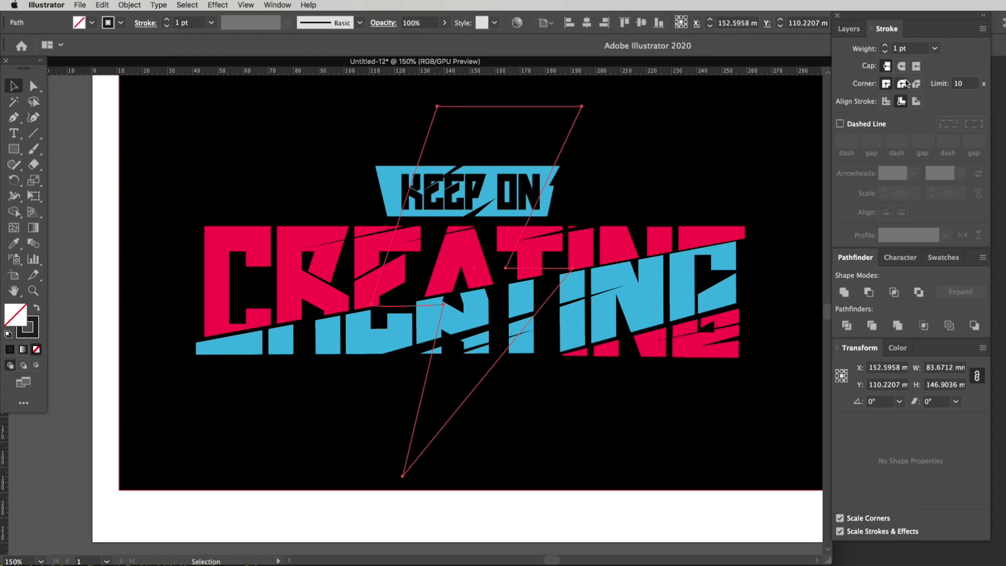
Step: Set the lightning bolt's stroke weight to 5 pt and deselect it
left_click(885, 46)
left_click(886, 46)
left_click(885, 45)
left_click(886, 45)
left_click(885, 45)
left_click(885, 46)
left_click(886, 46)
left_click(885, 45)
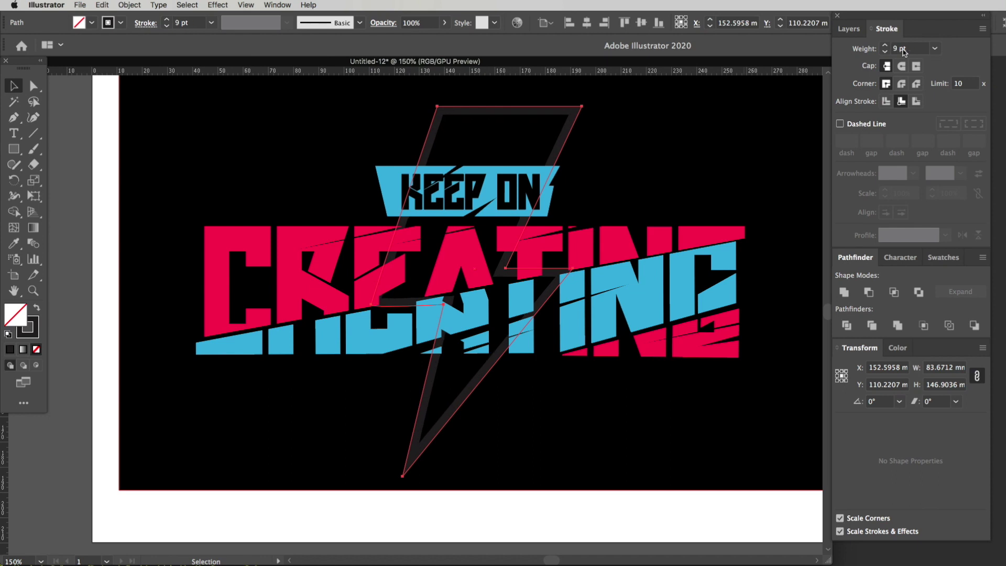
scroll(903, 51, "down", 3)
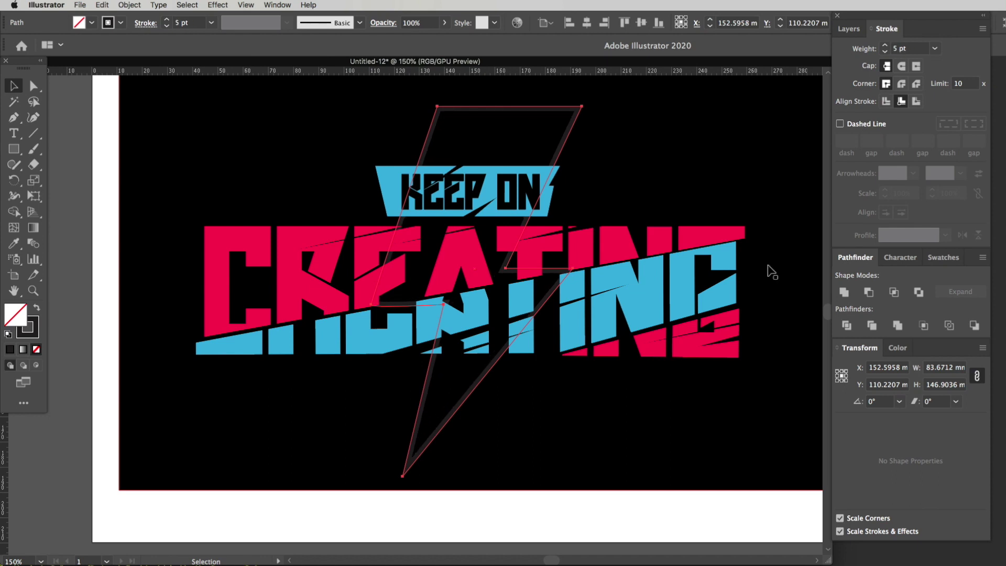
left_click(533, 523)
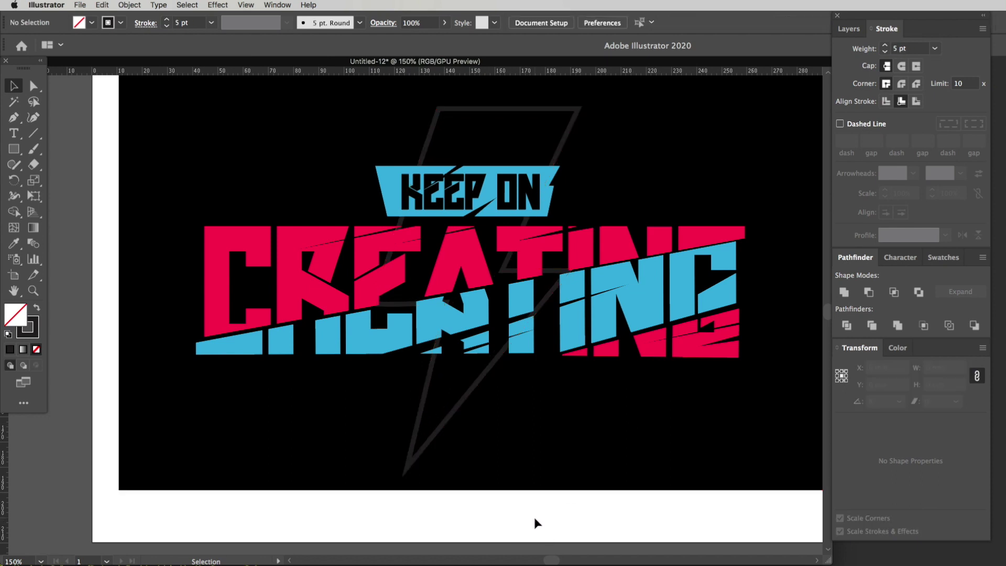